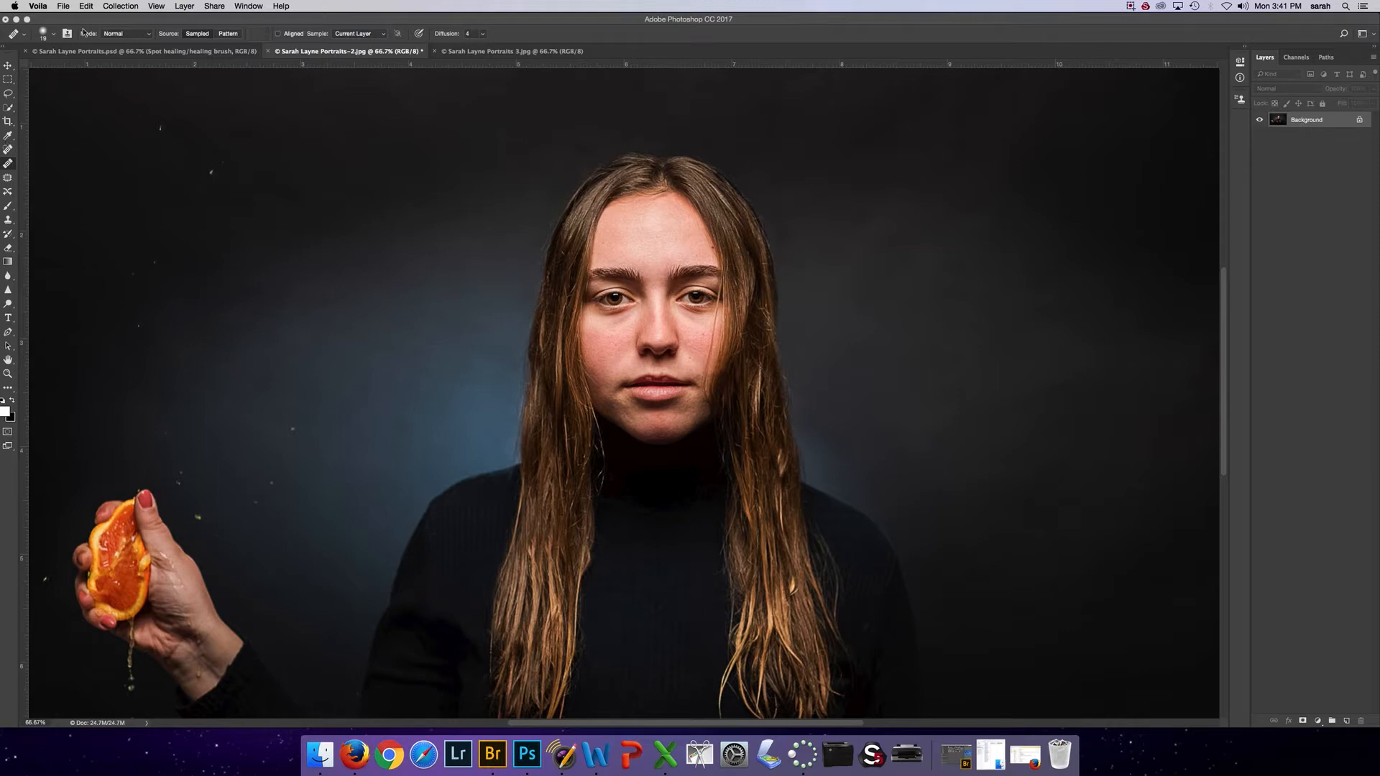
- Open the Actions panel and place it expanded on the dark background beside the face
click(249, 6)
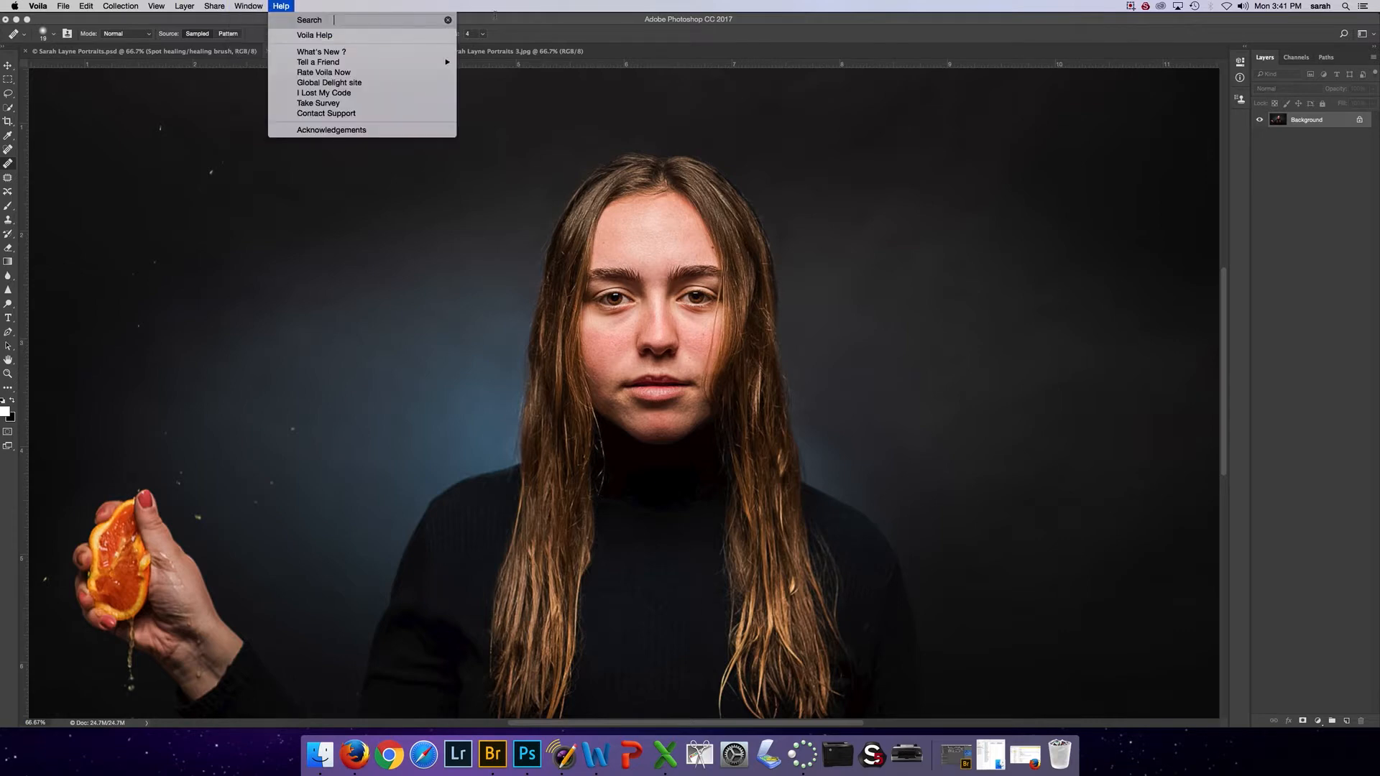
click(555, 26)
click(345, 5)
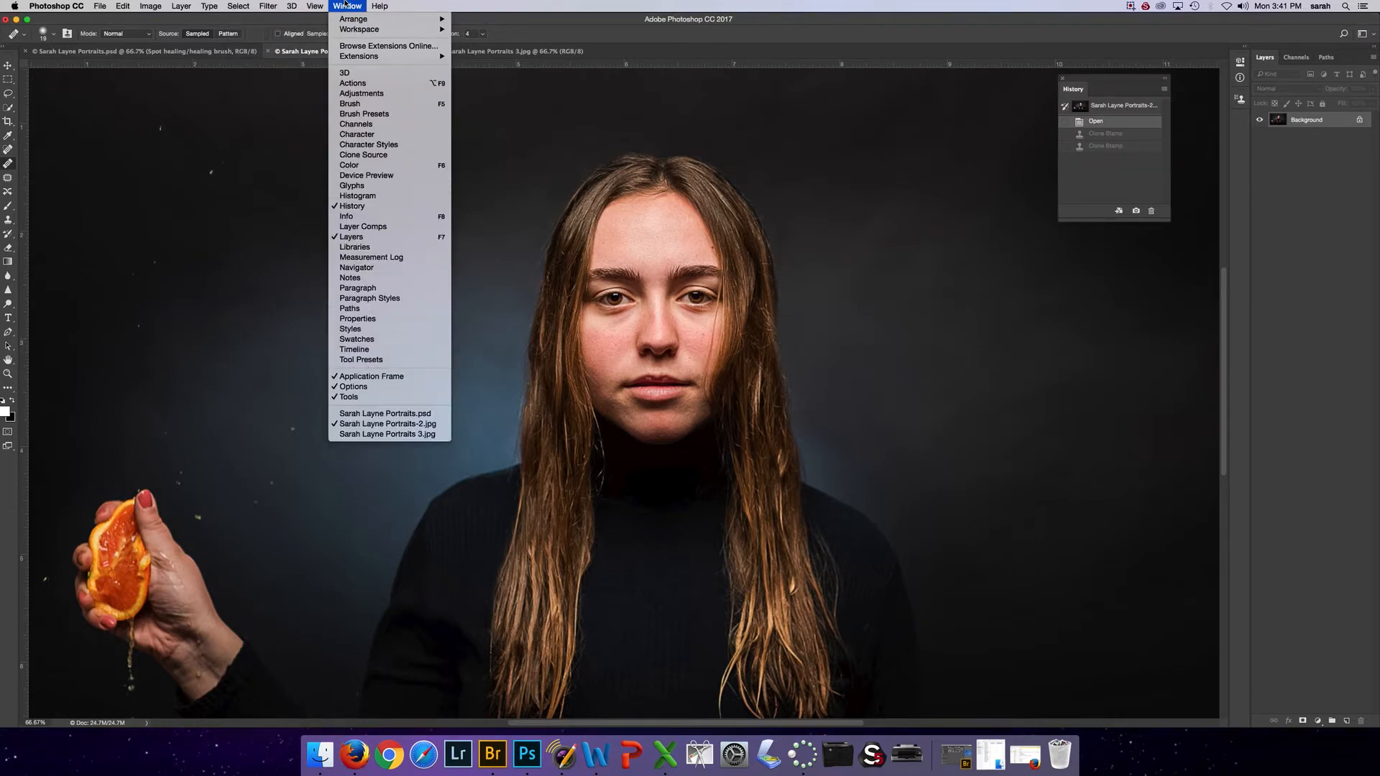
click(362, 85)
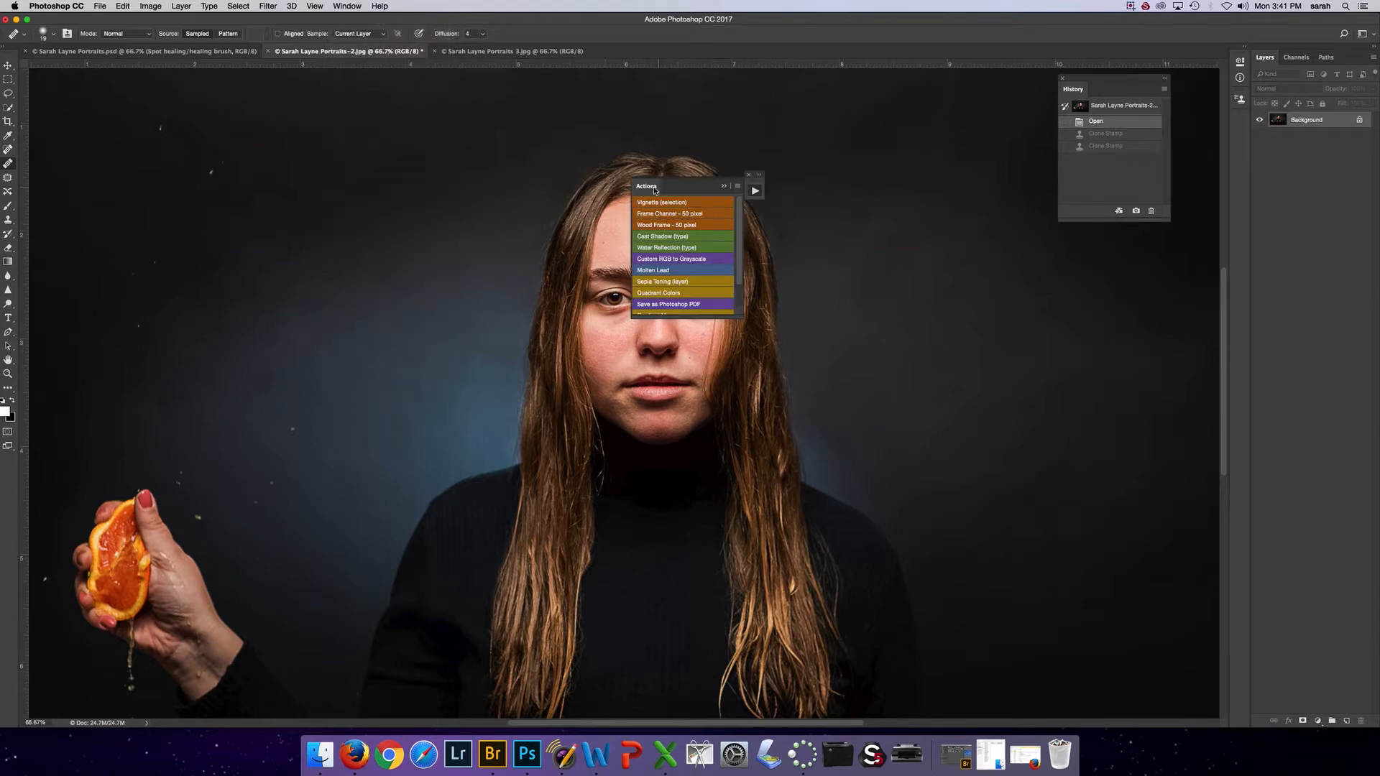
drag(654, 189, 823, 179)
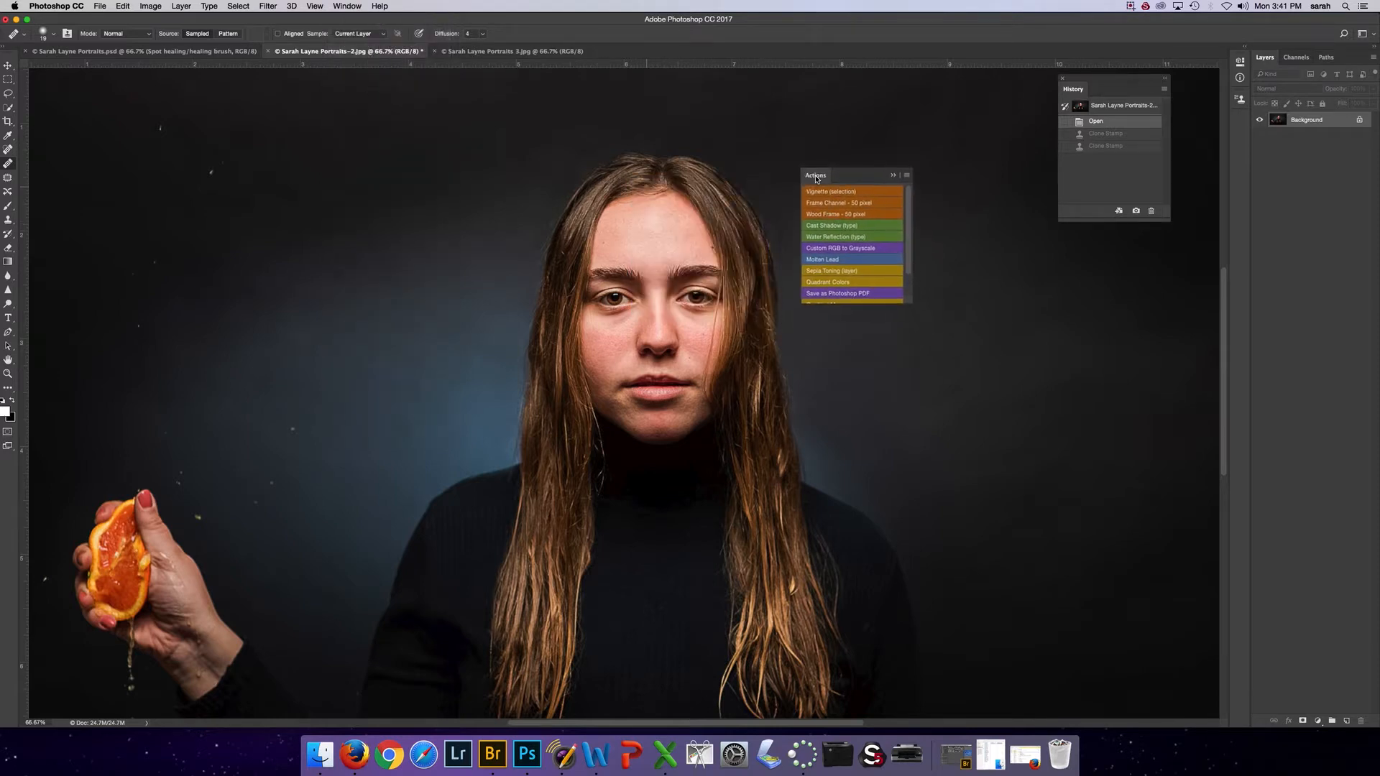
click(907, 165)
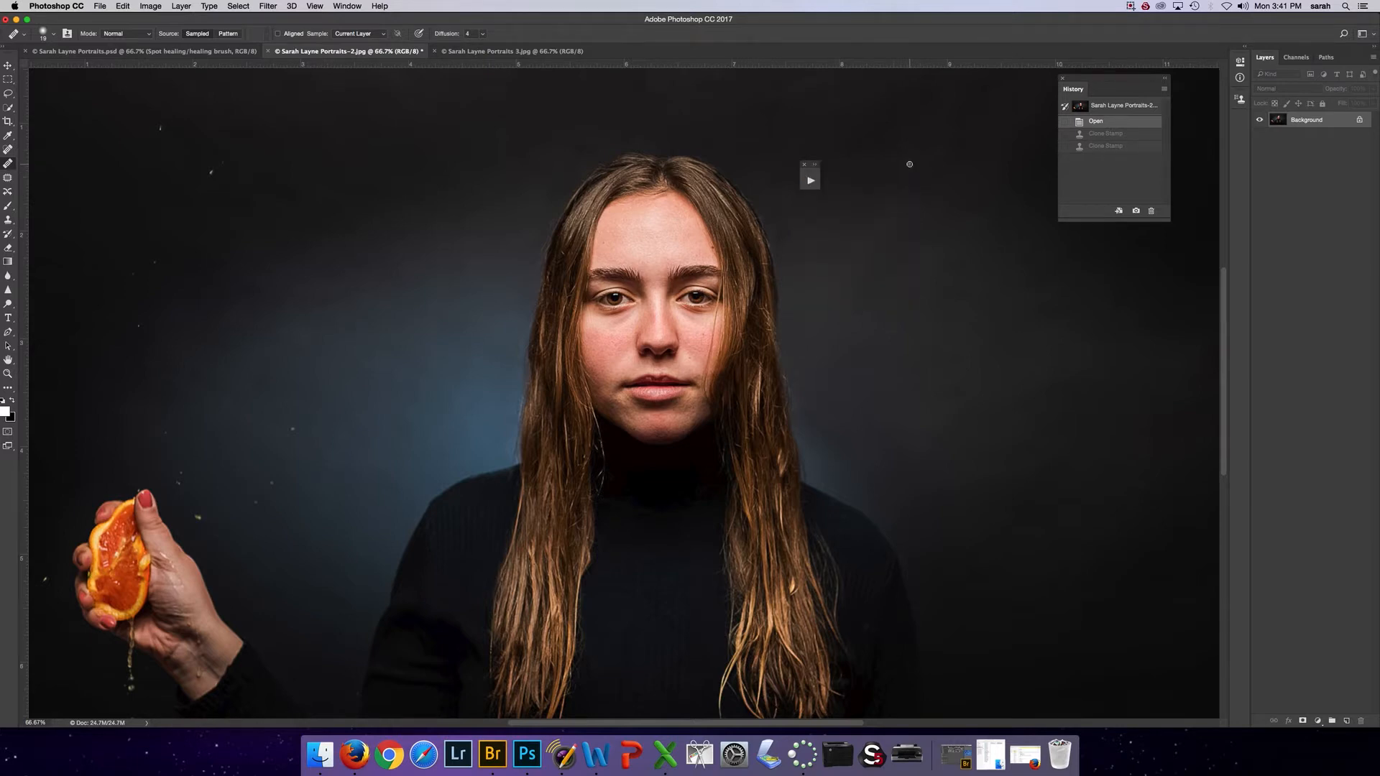
click(814, 166)
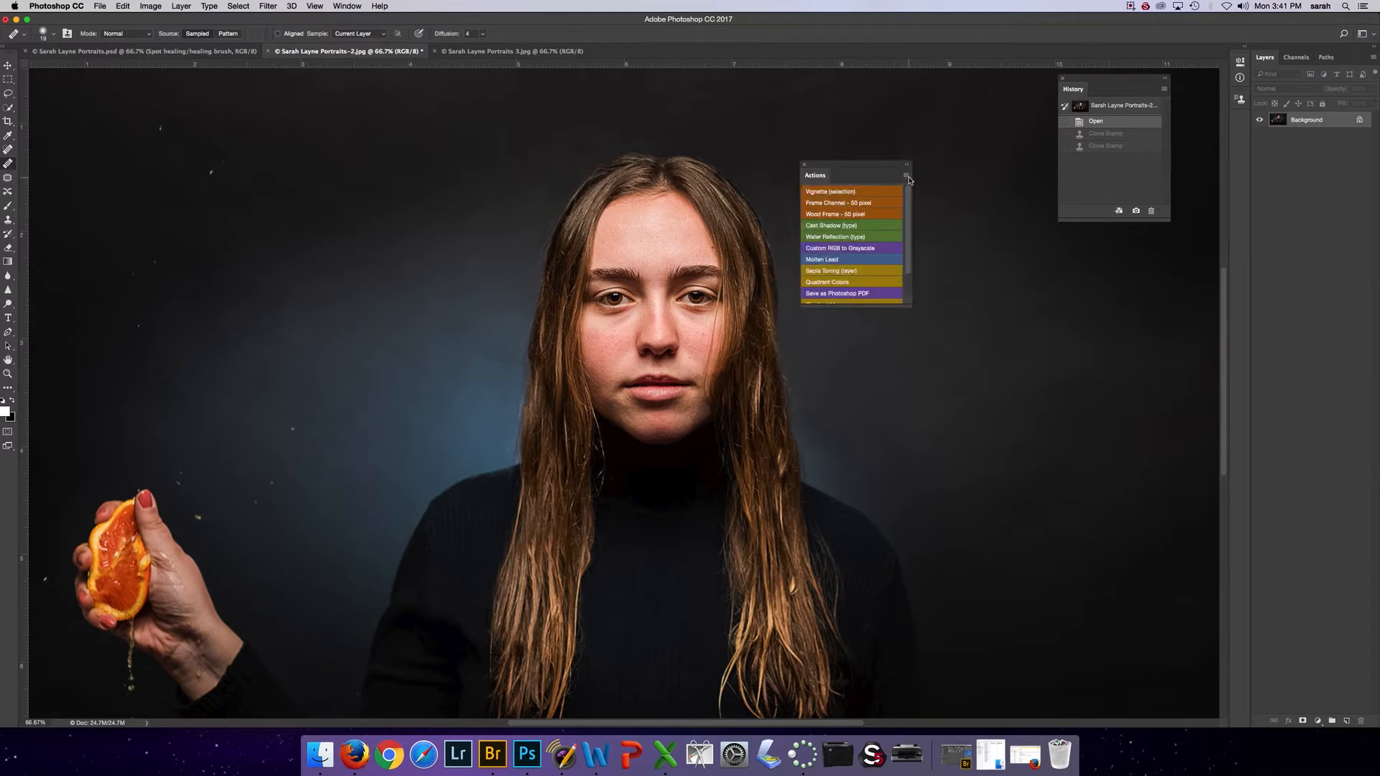
- Turn Button Mode off and on again for the Actions panel, and enlarge the panel to fit every action
click(906, 177)
click(928, 182)
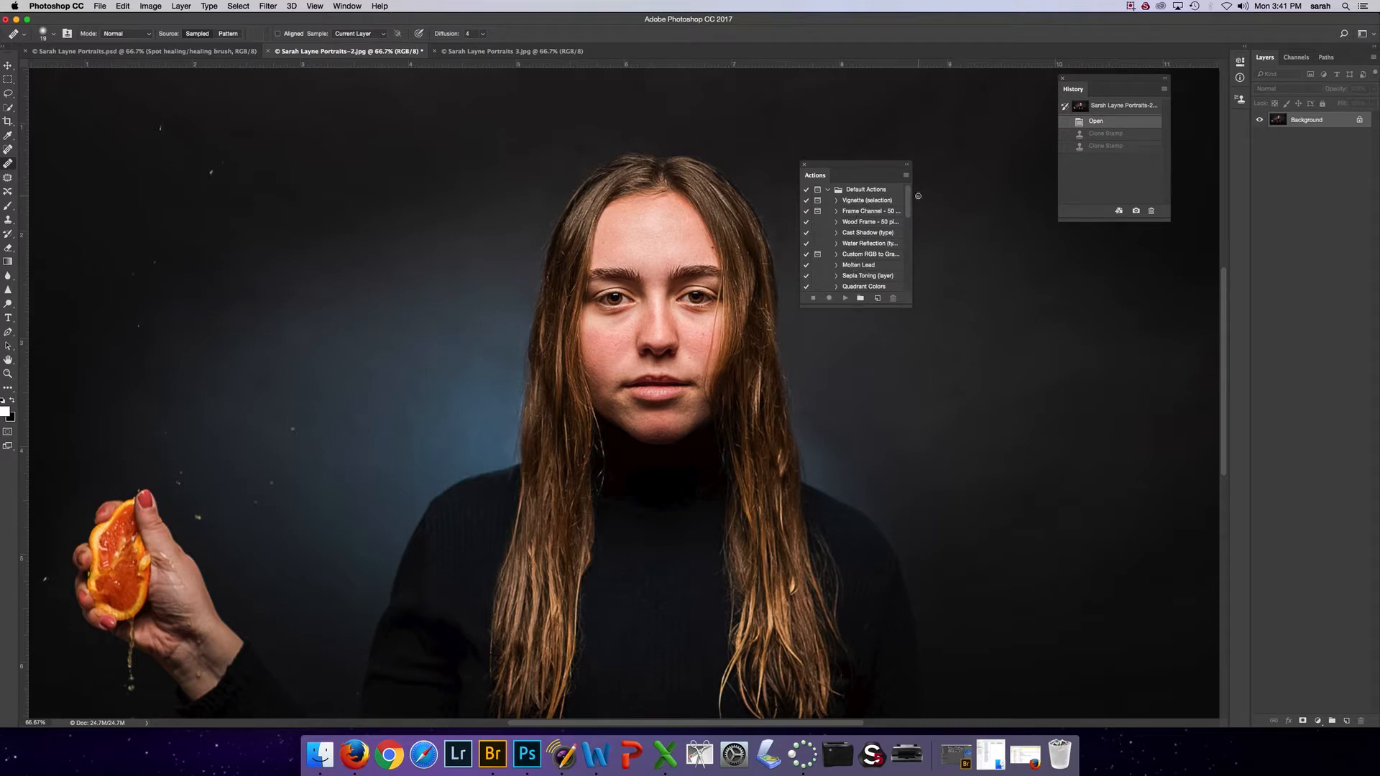
click(906, 176)
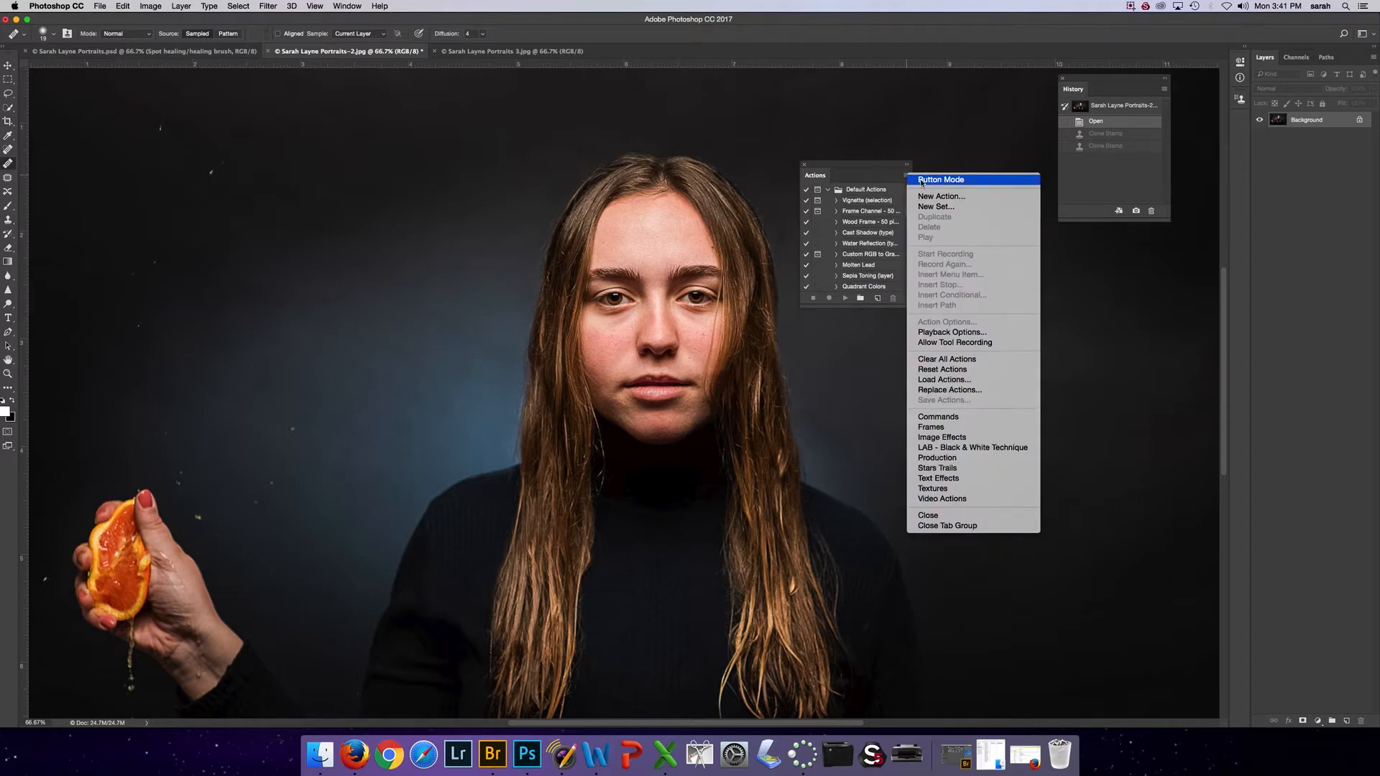
click(922, 180)
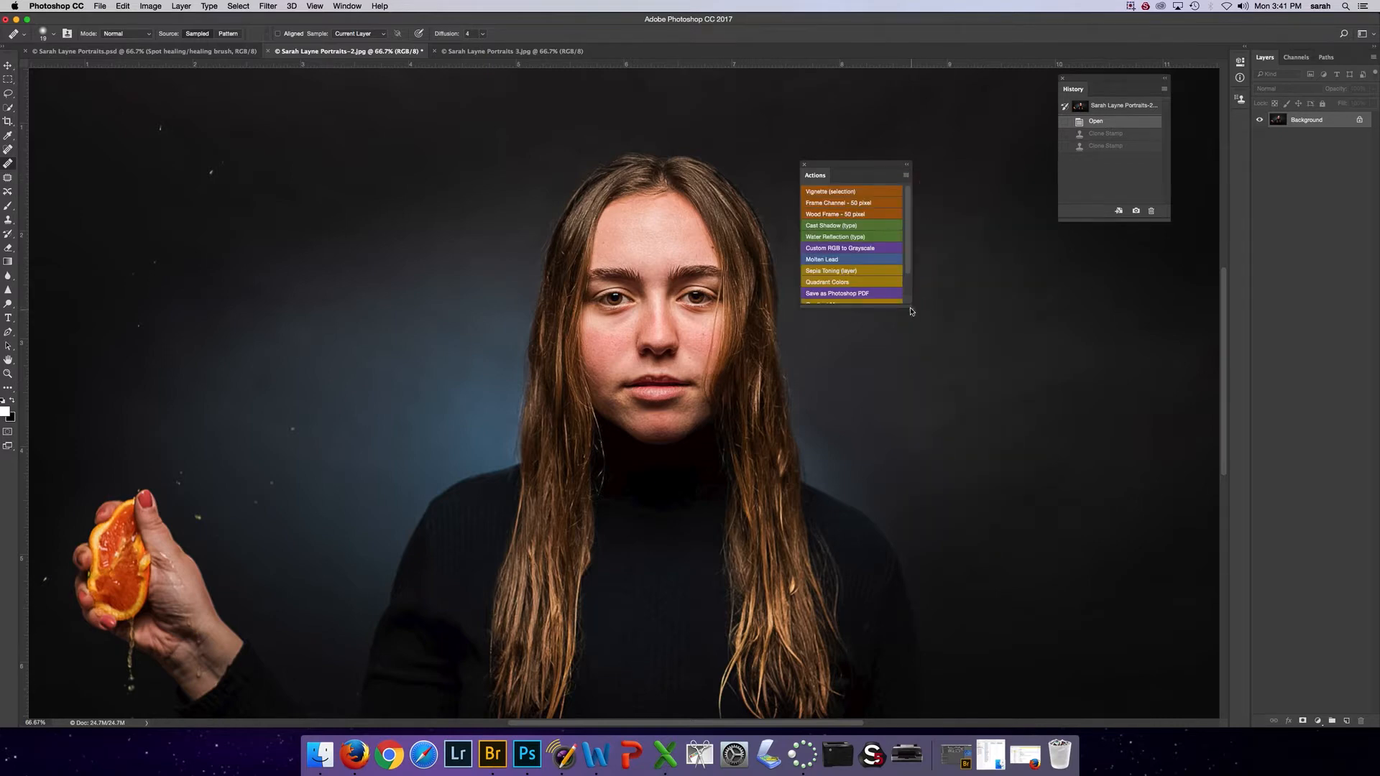
drag(909, 305, 1022, 545)
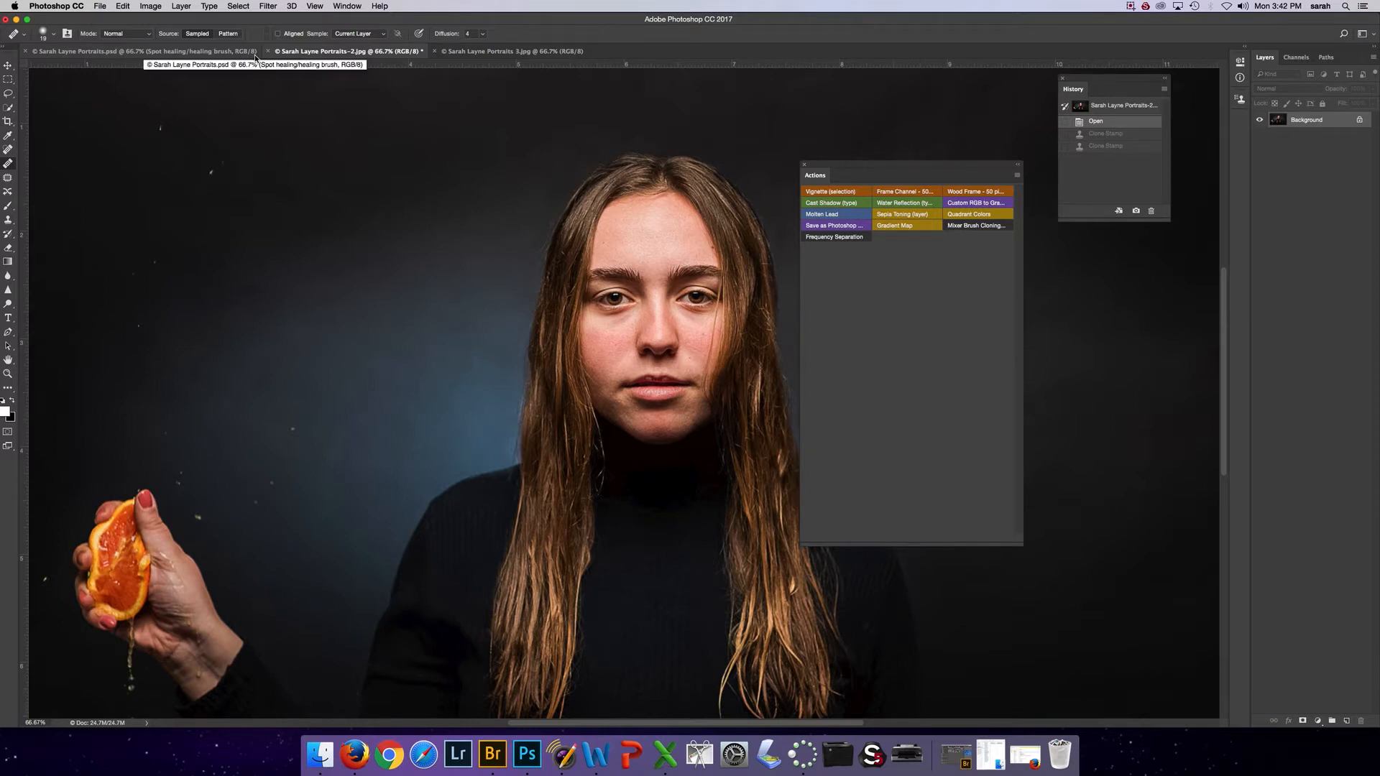
- Run the Frequency Separation action with a Gaussian Blur radius of about 5 pixels to blur the skin texture
click(836, 238)
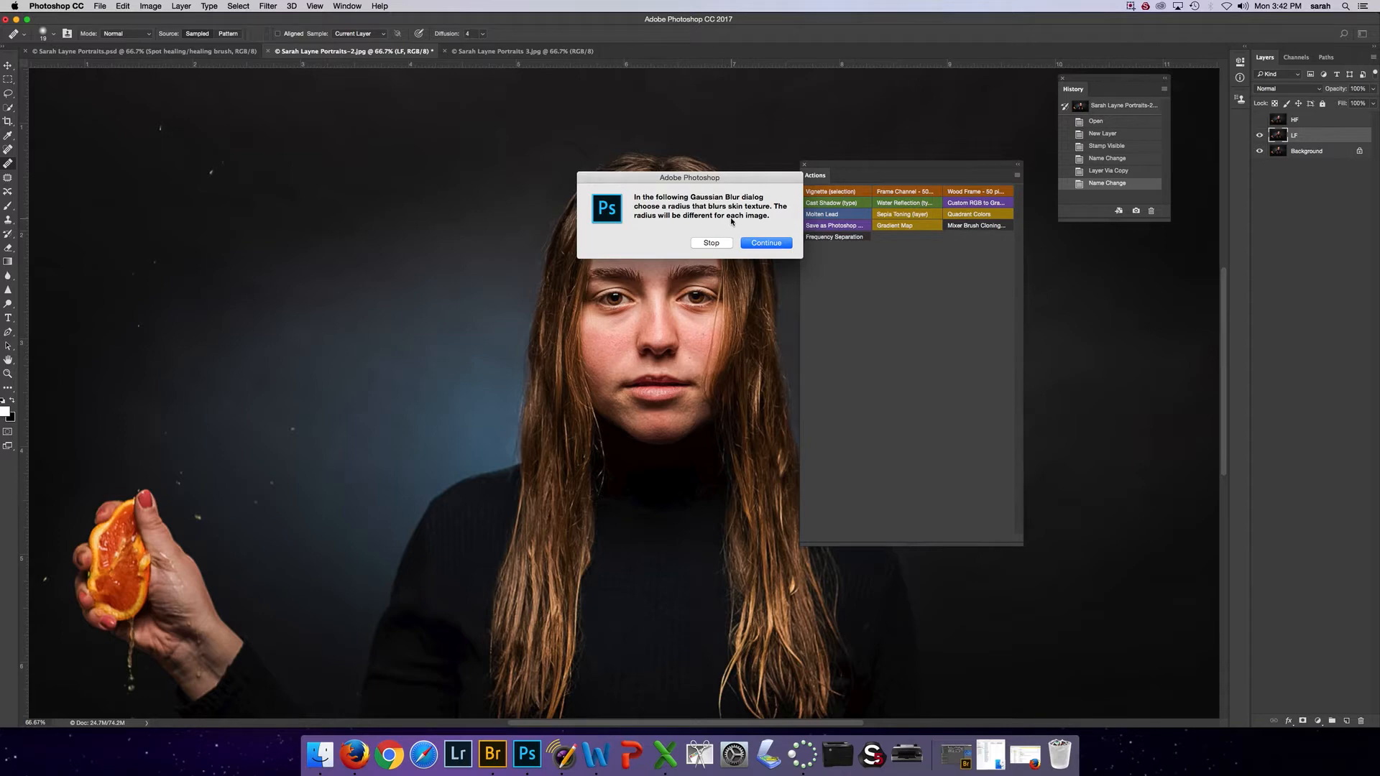
click(766, 243)
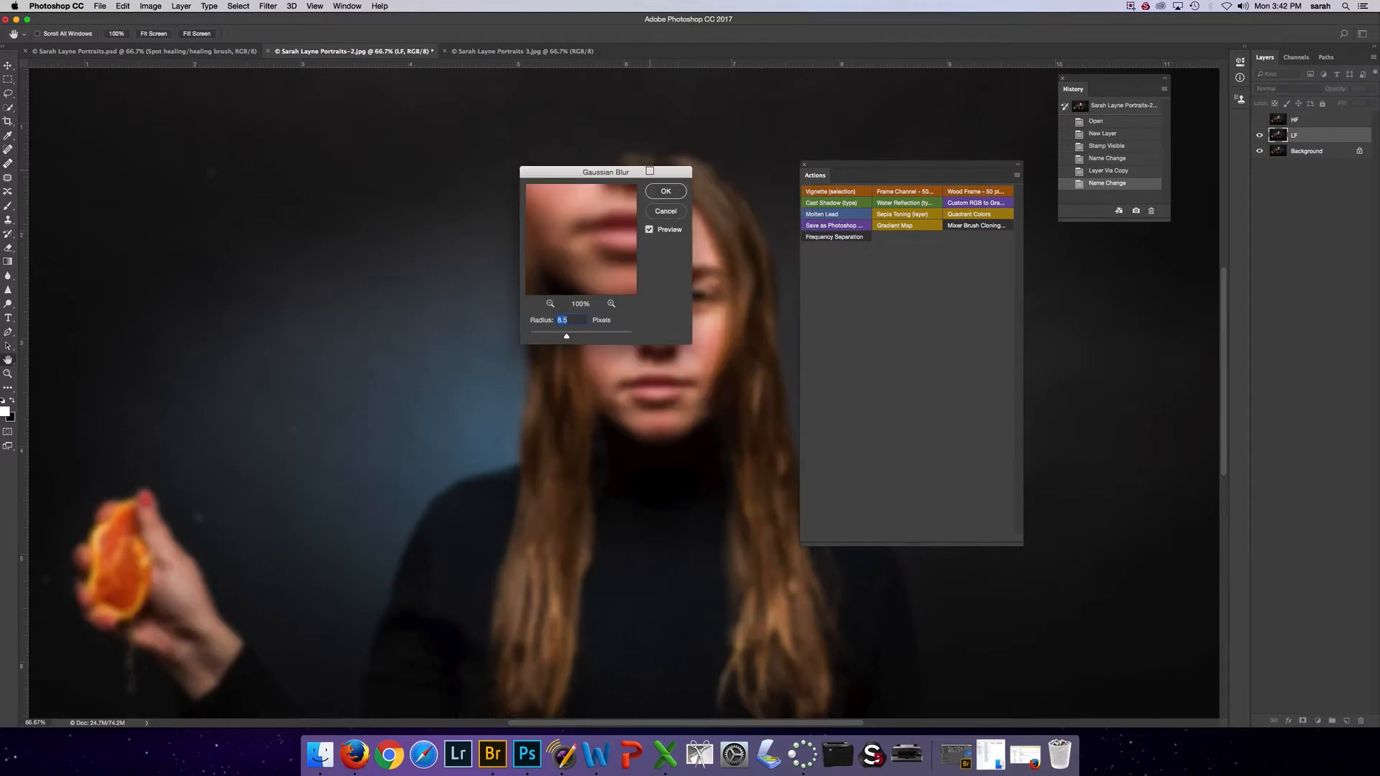
drag(592, 174, 390, 145)
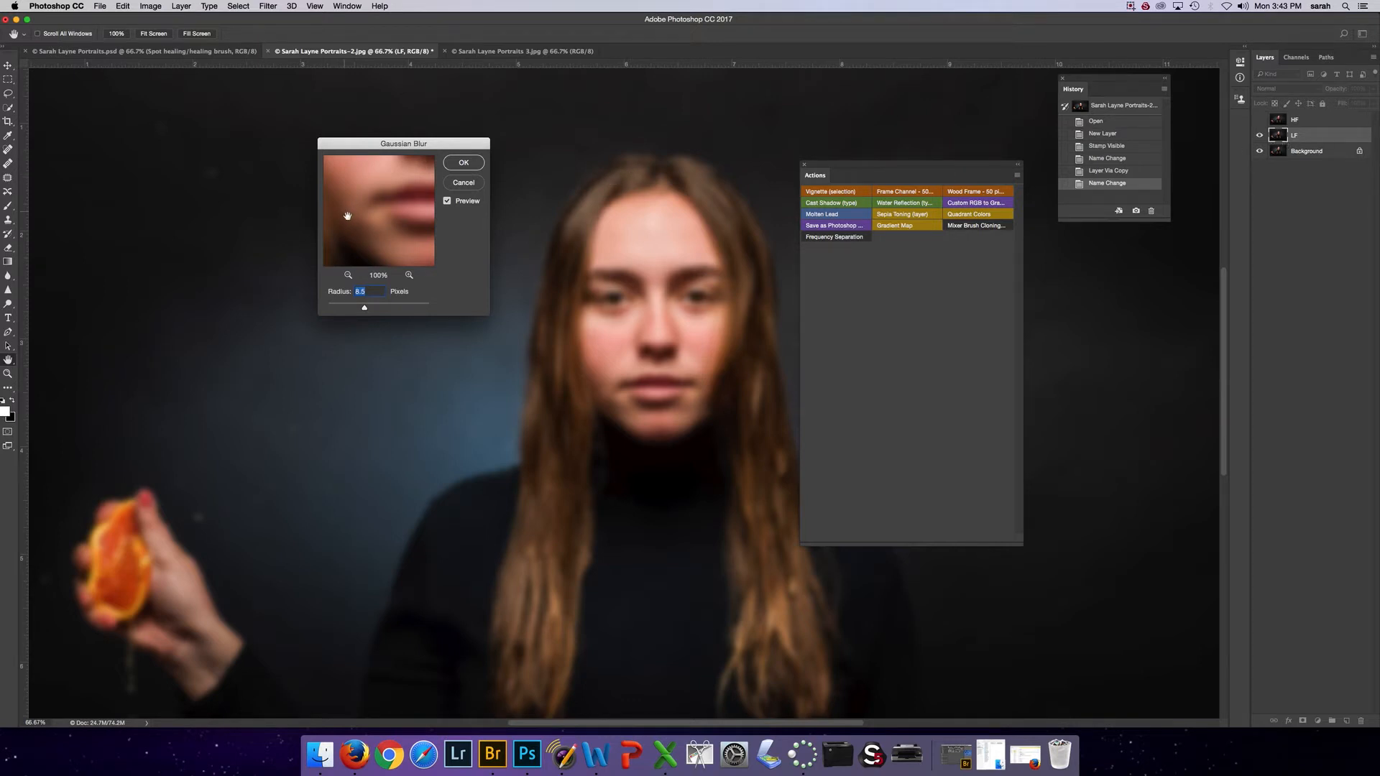
drag(364, 307, 353, 310)
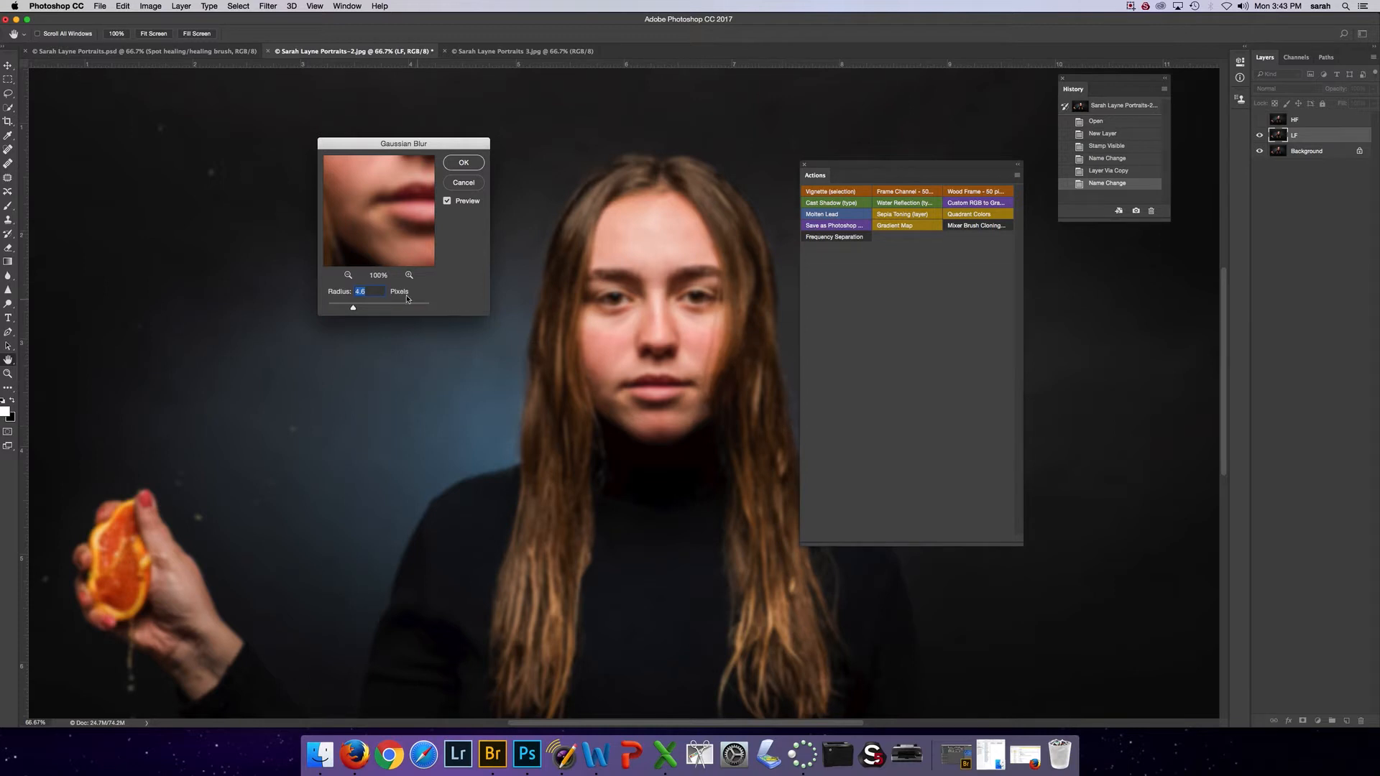
drag(390, 192, 355, 309)
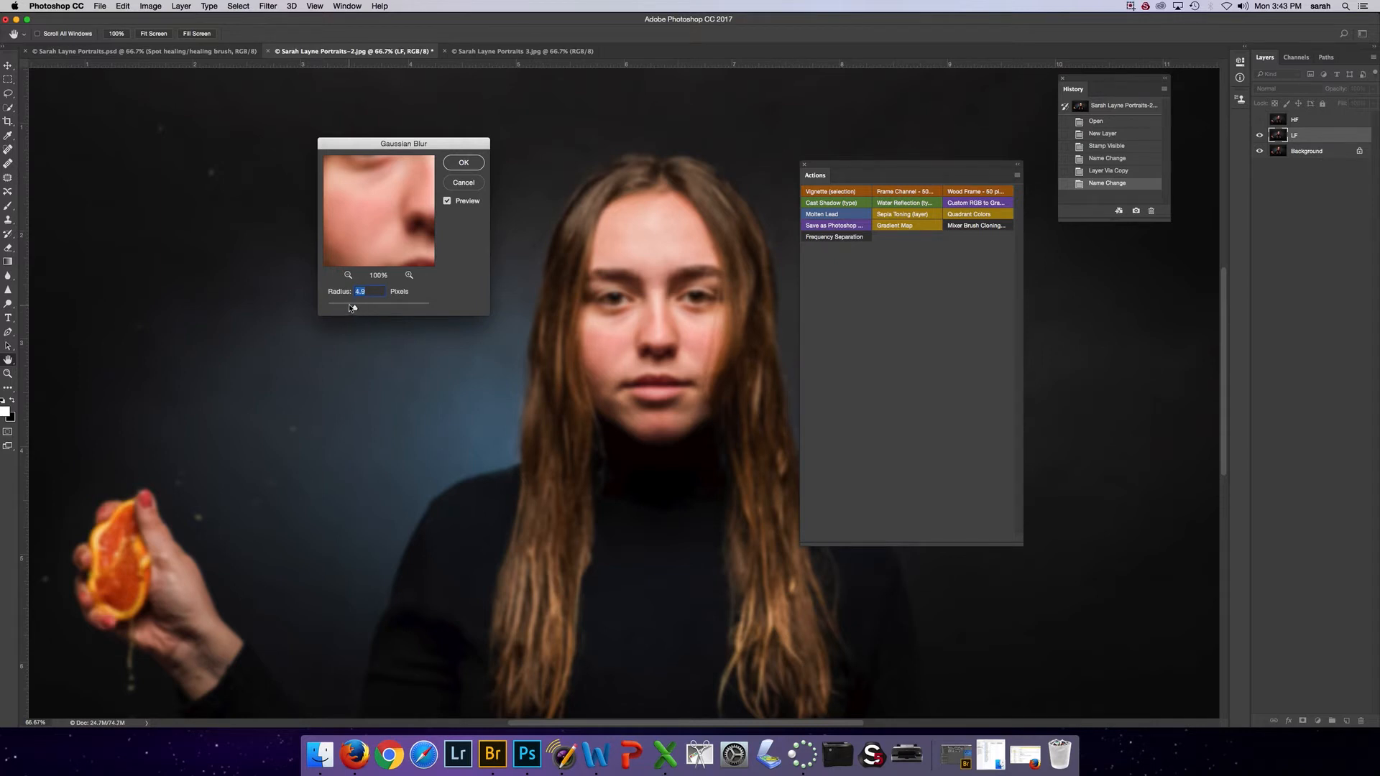
mouse_move(351, 308)
mouse_down()
mouse_move(403, 307)
mouse_move(353, 308)
mouse_up()
click(462, 165)
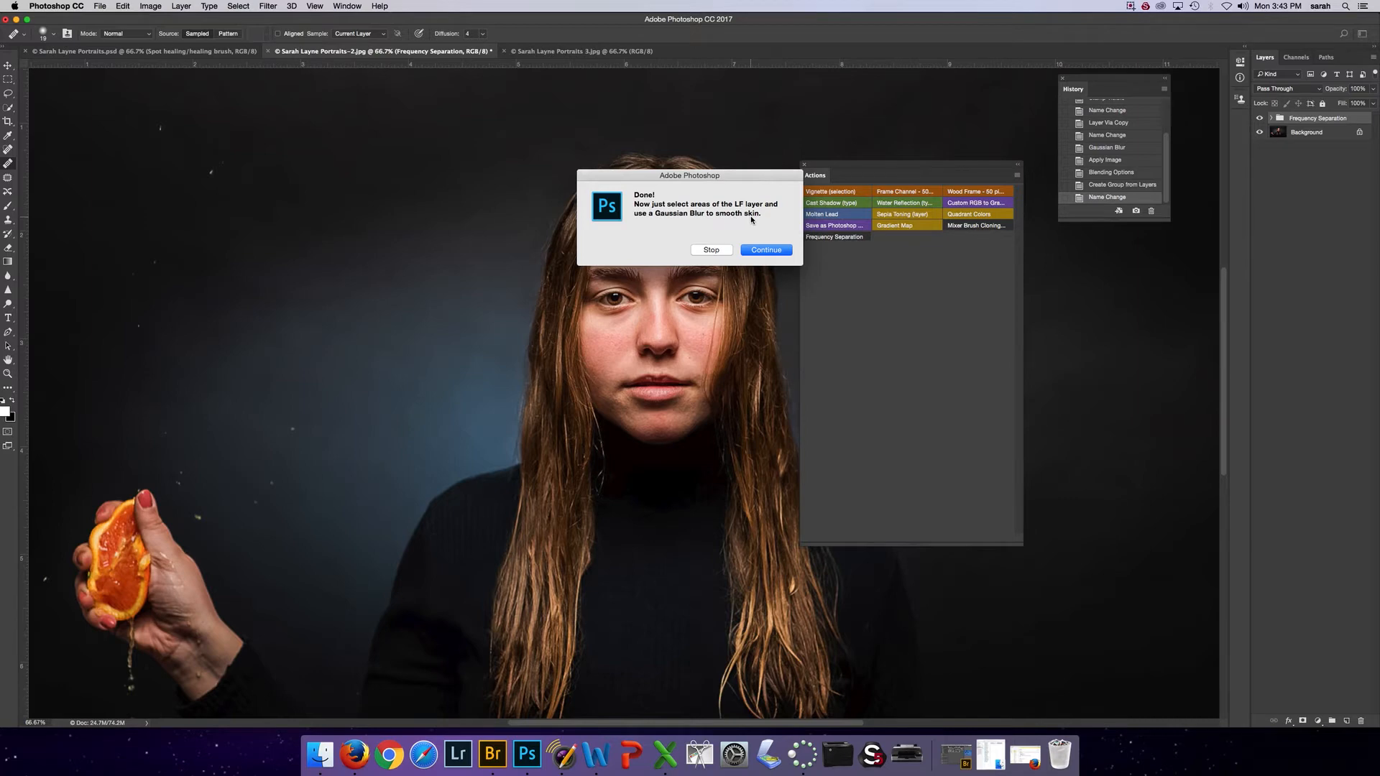
click(755, 250)
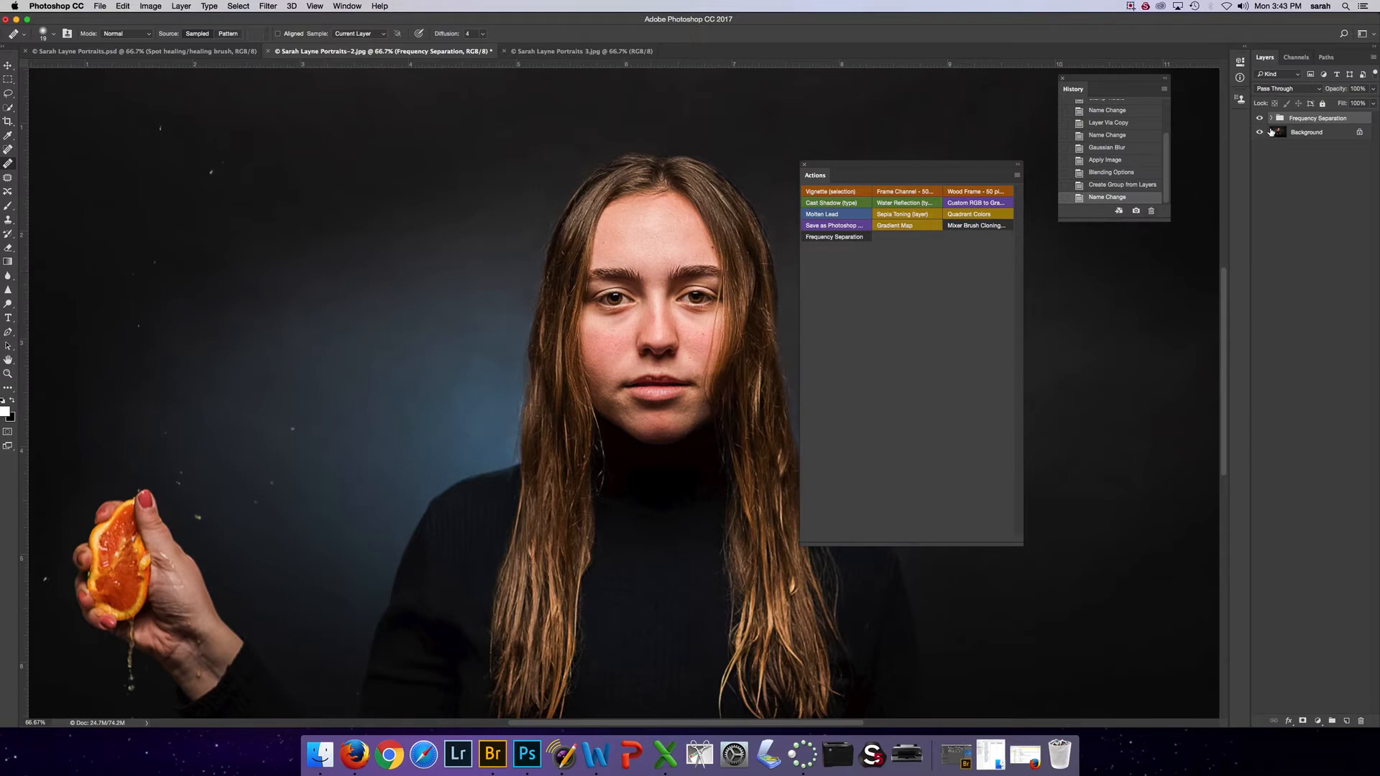
- Expand the Frequency Separation group, select its LF layer, and move the Actions panel clear of the face
click(1272, 120)
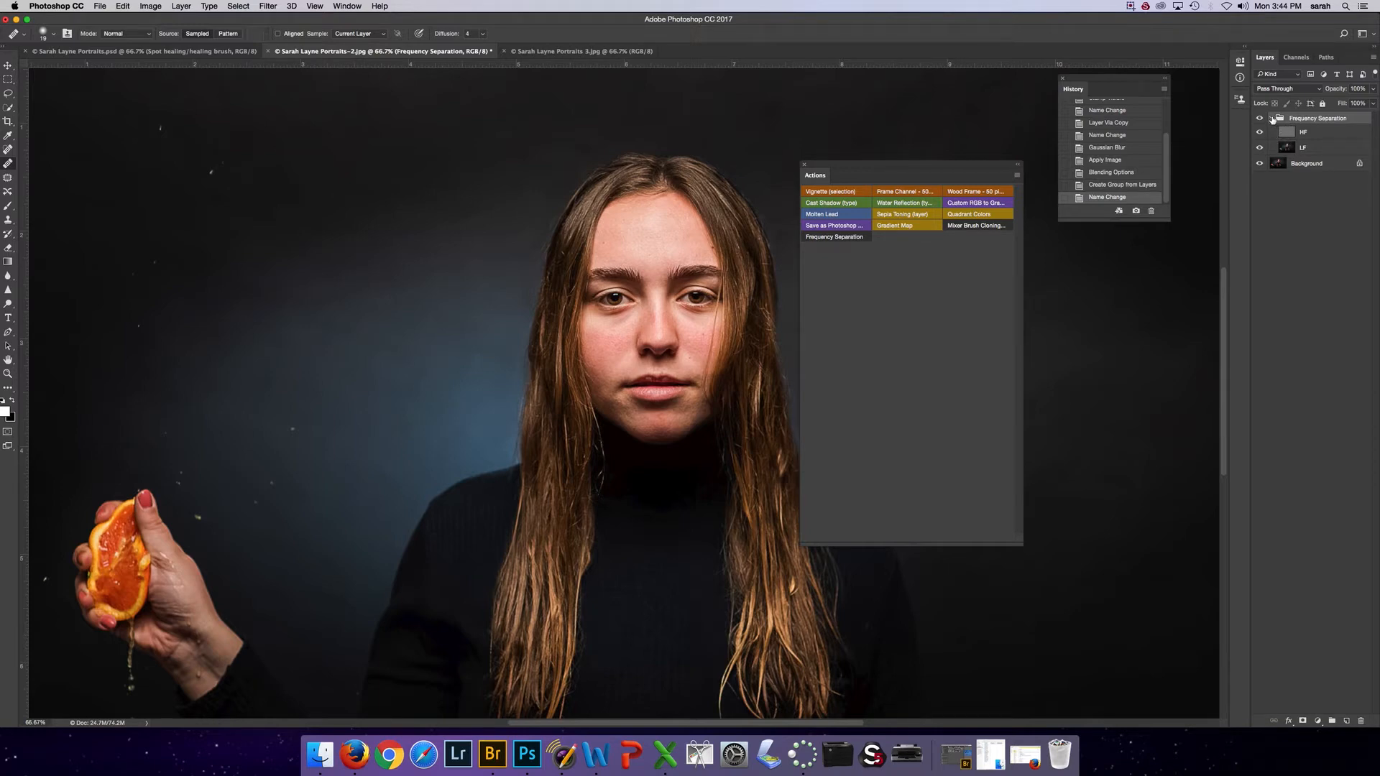
click(1271, 119)
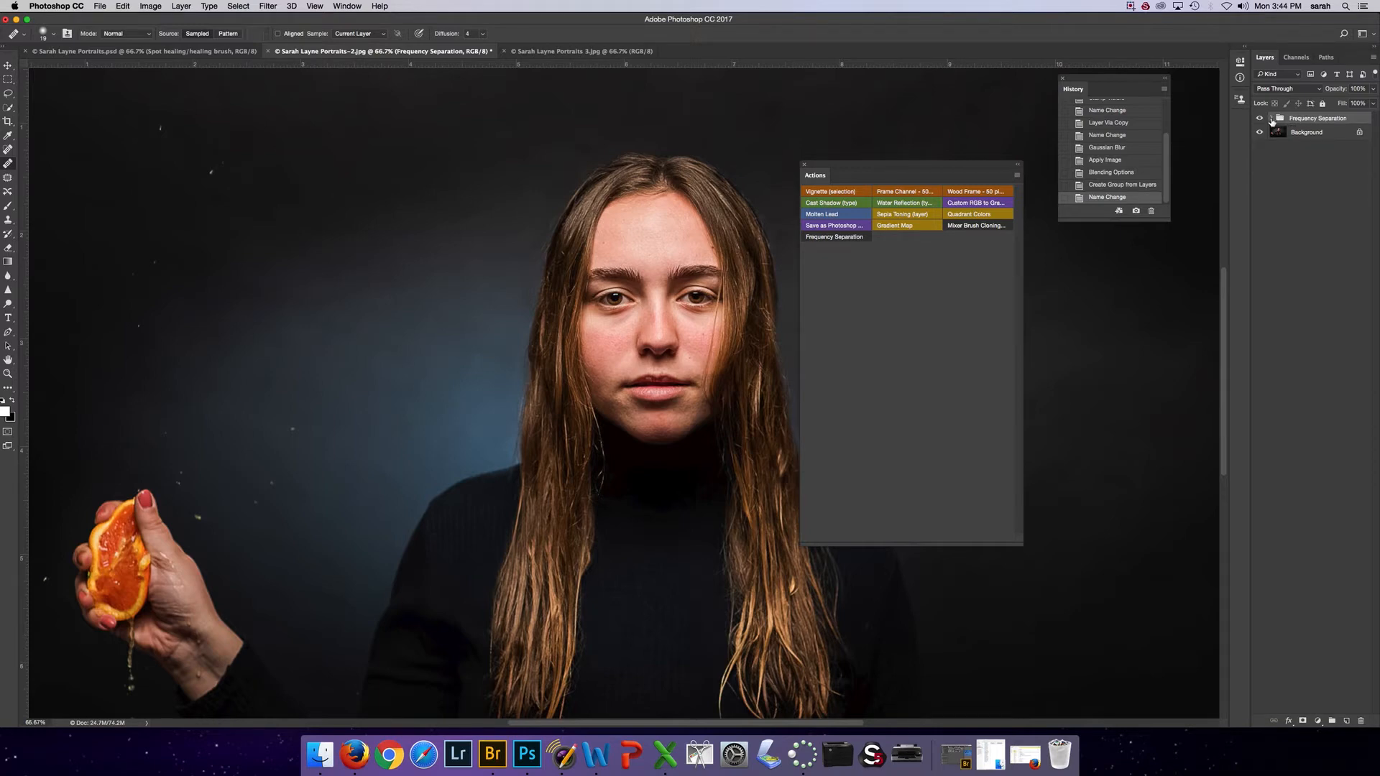
click(1272, 119)
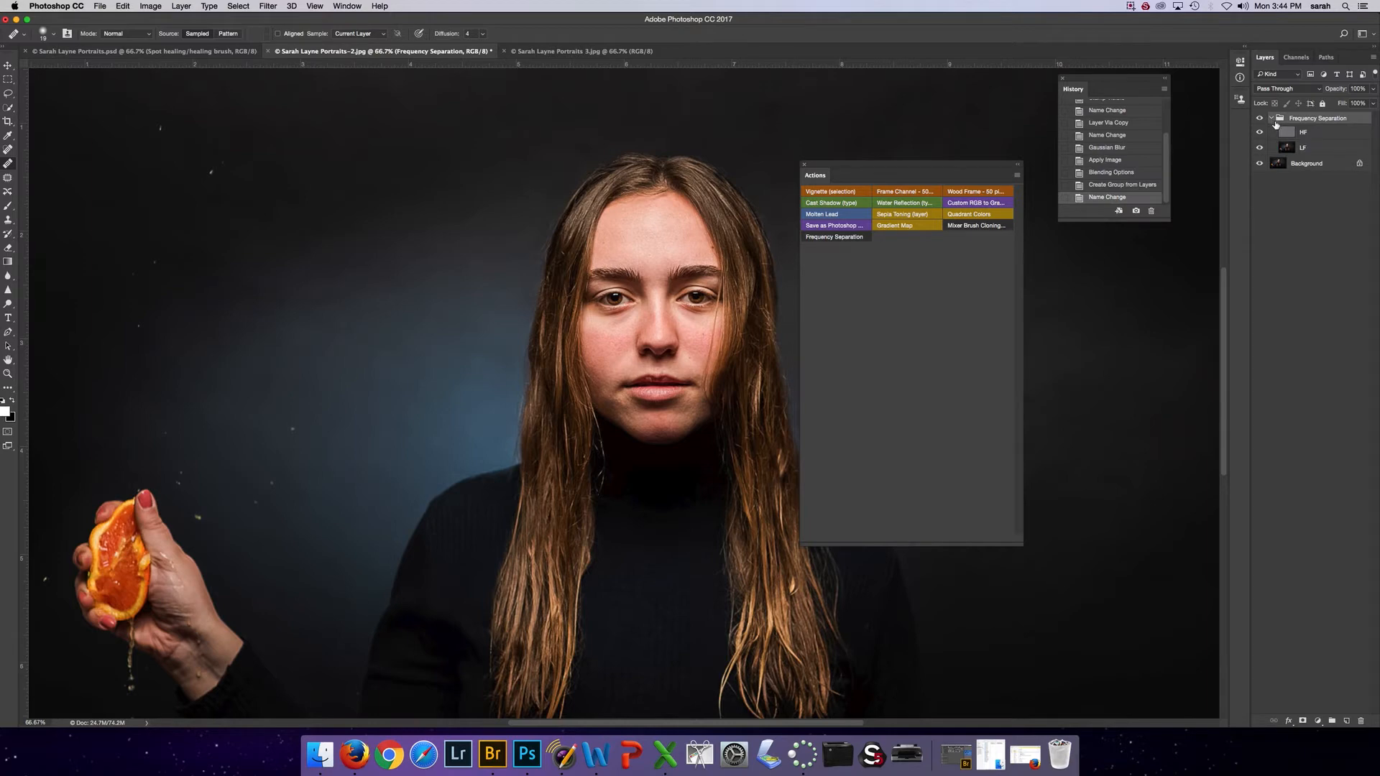
click(1272, 119)
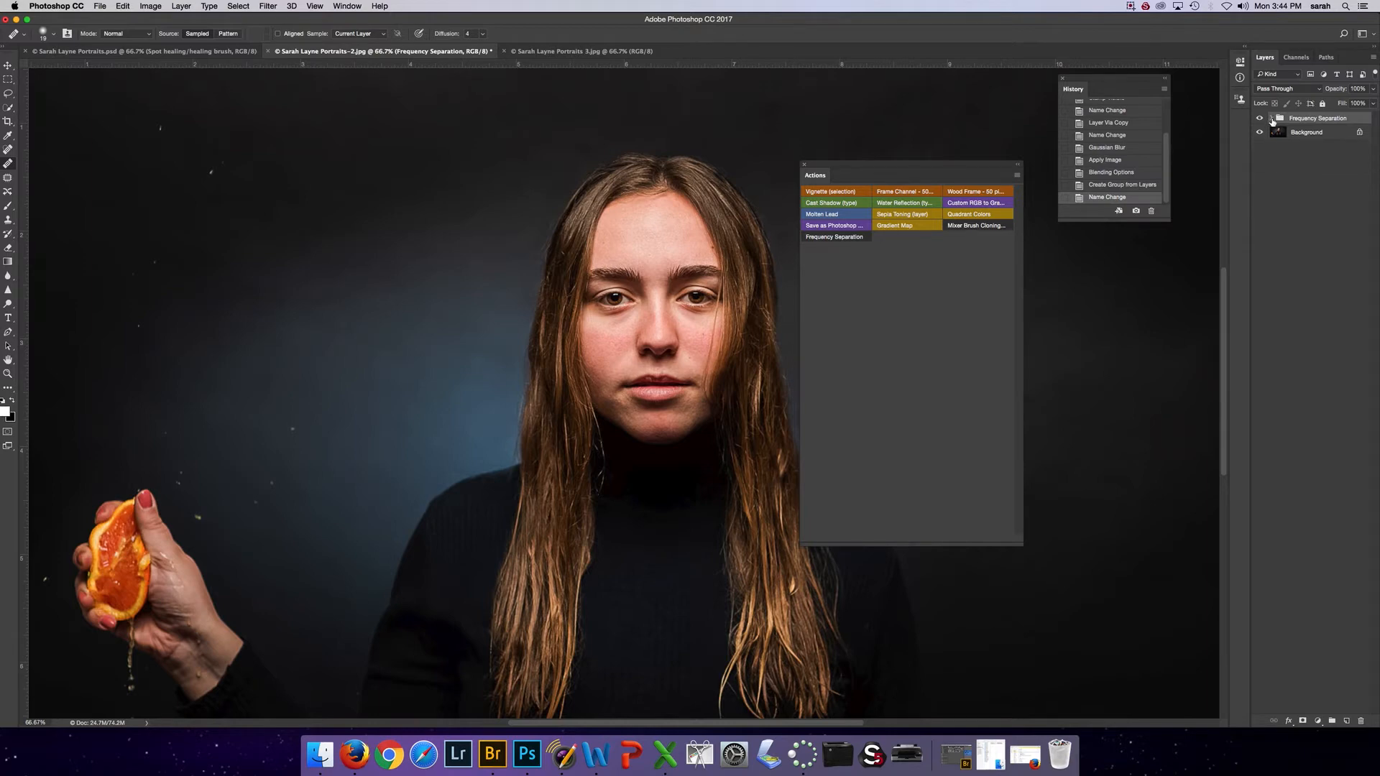
click(1272, 118)
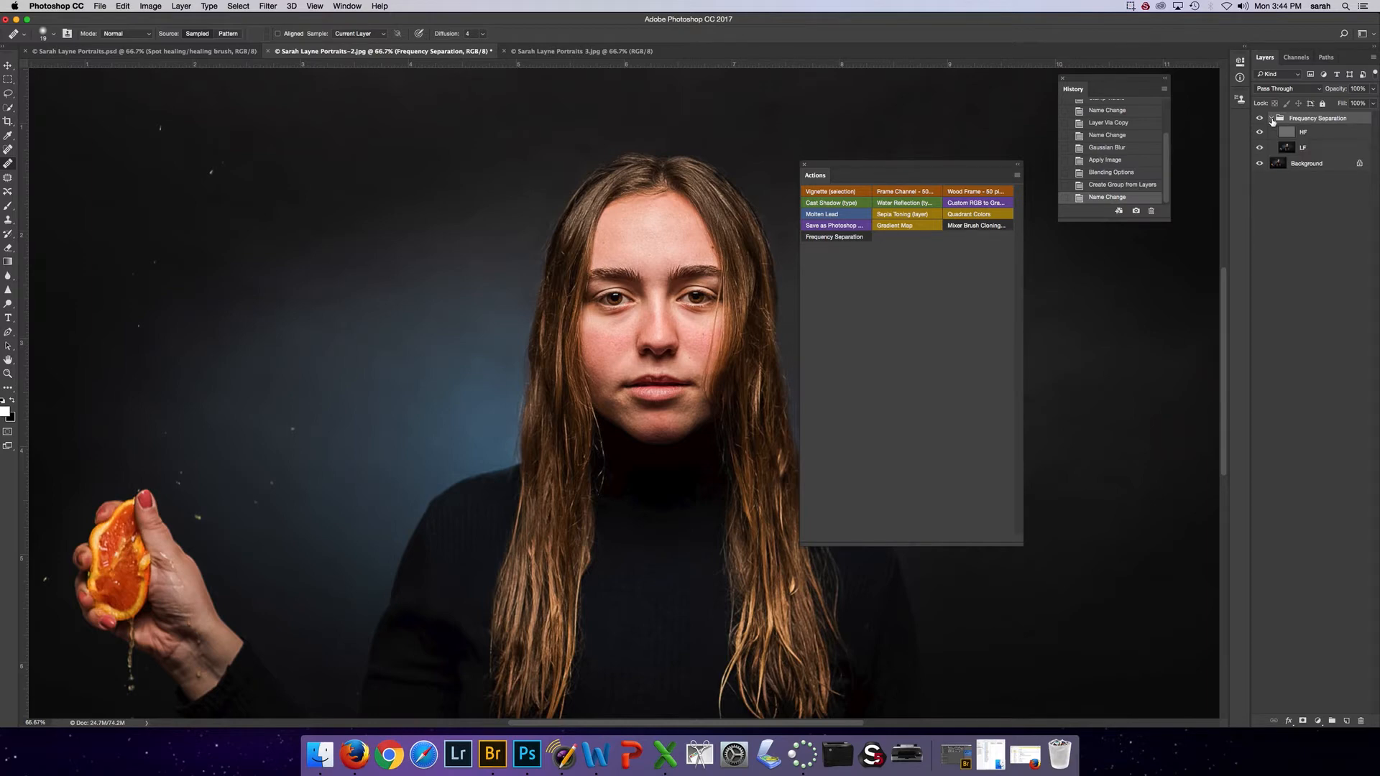
click(1309, 149)
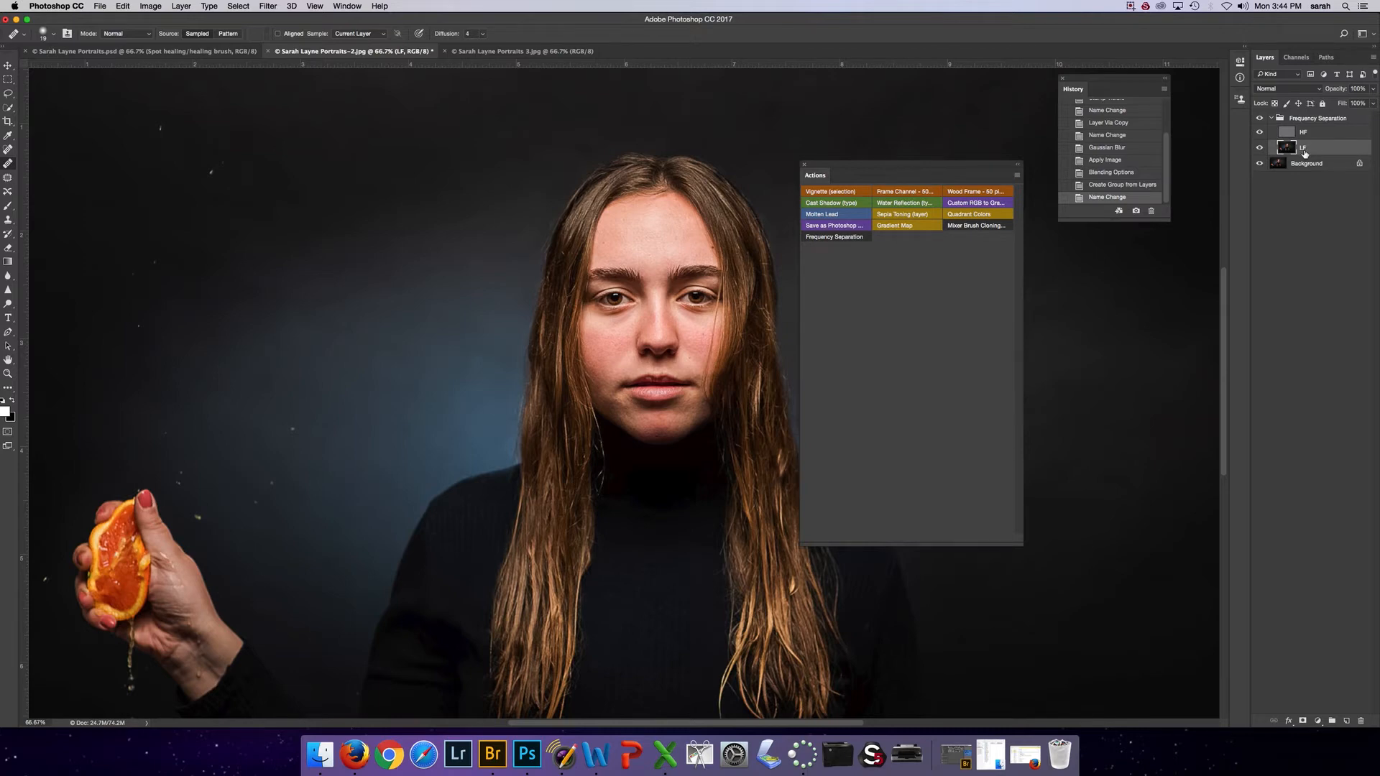
key(super+1)
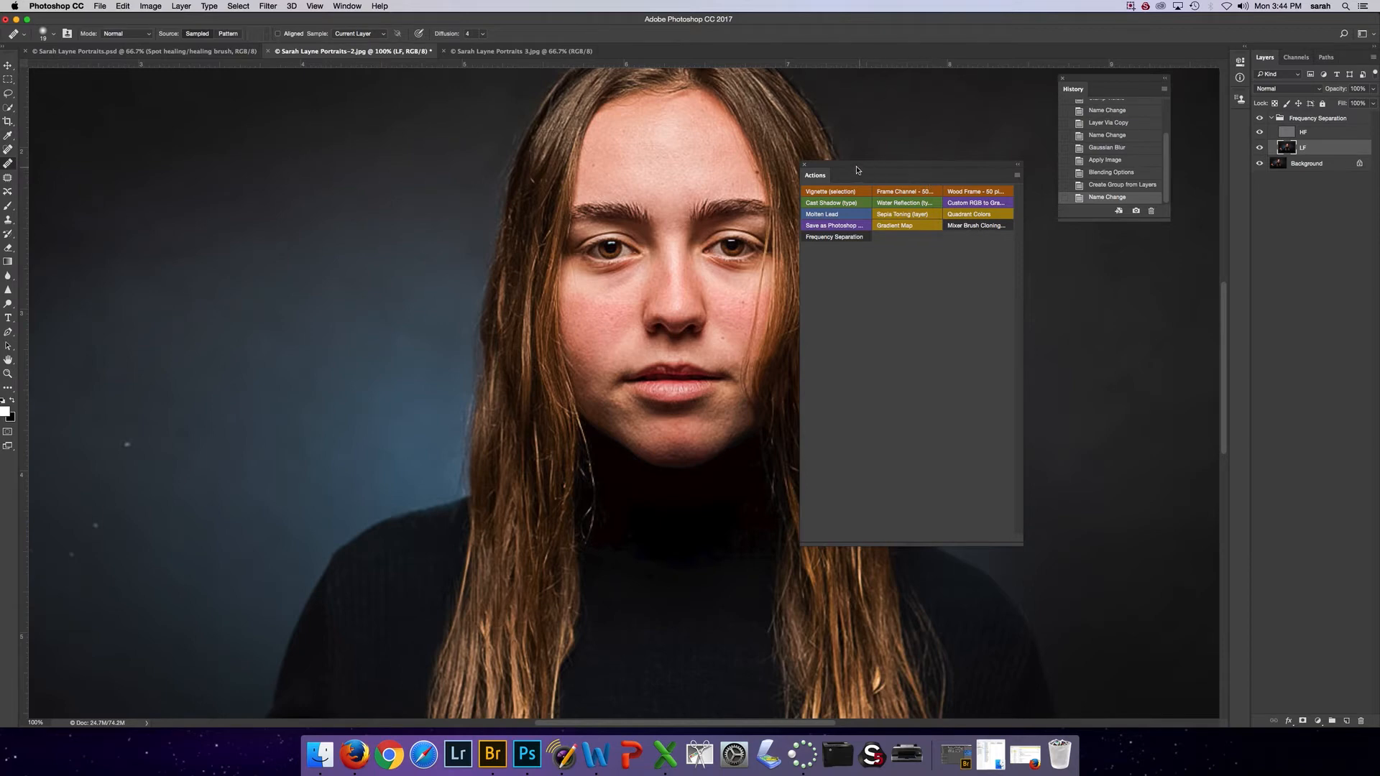
drag(861, 171, 1058, 266)
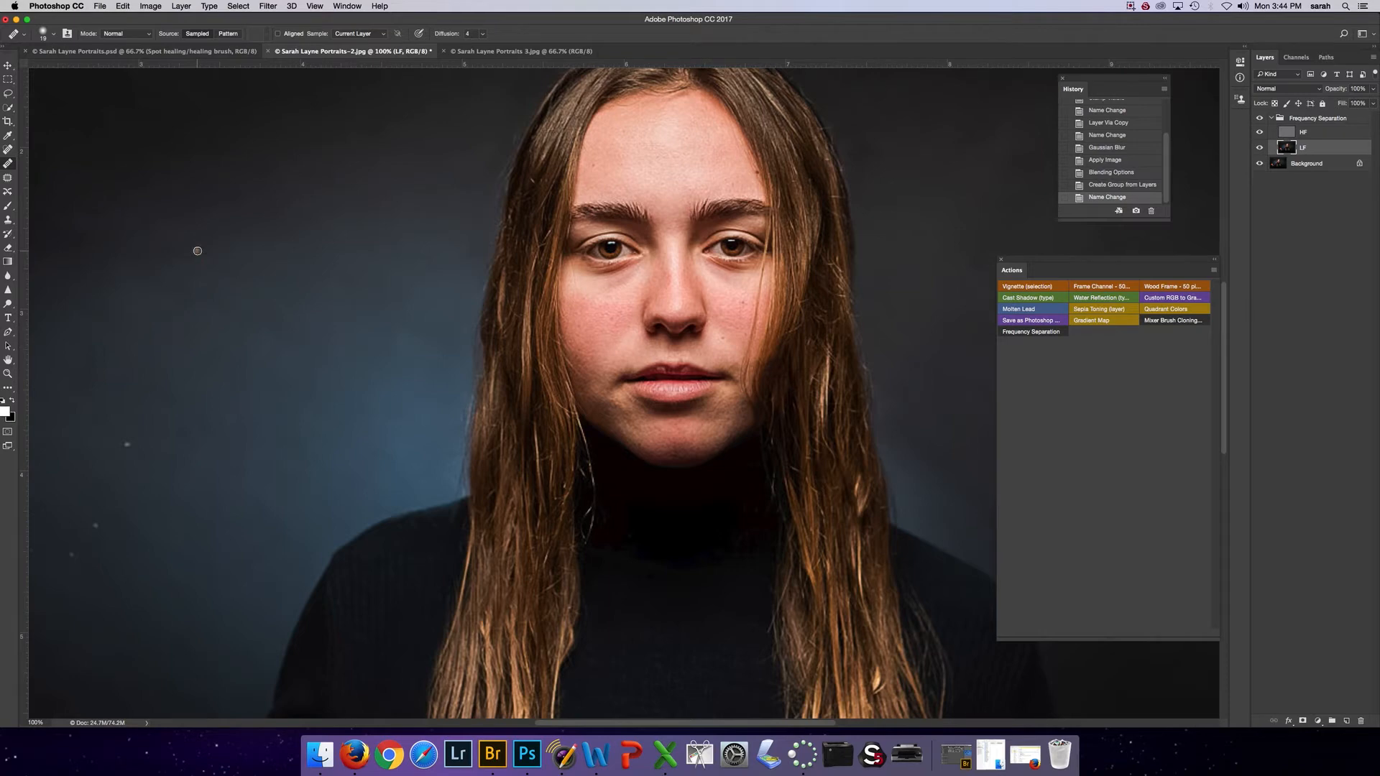
- Choose the Lasso tool and set its feather to 20 px
key(l)
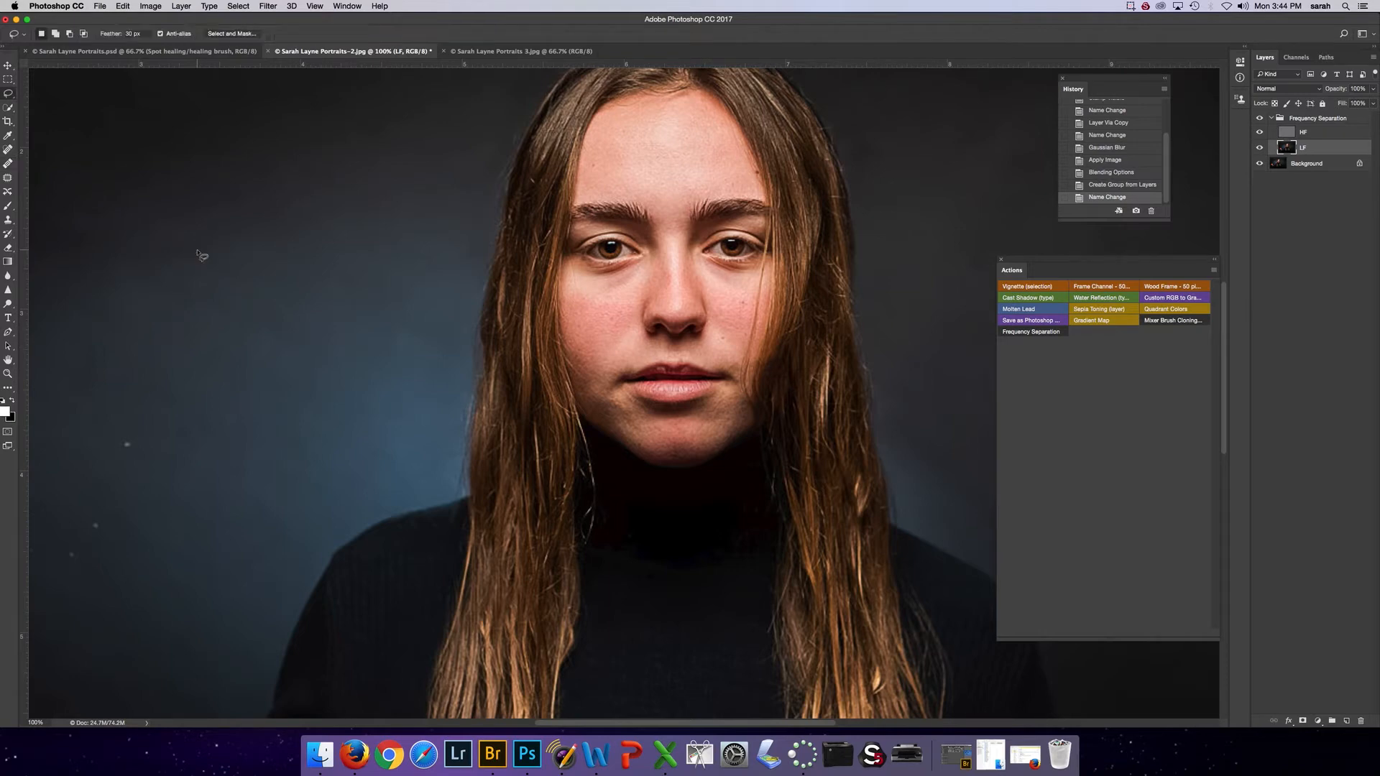
click(8, 95)
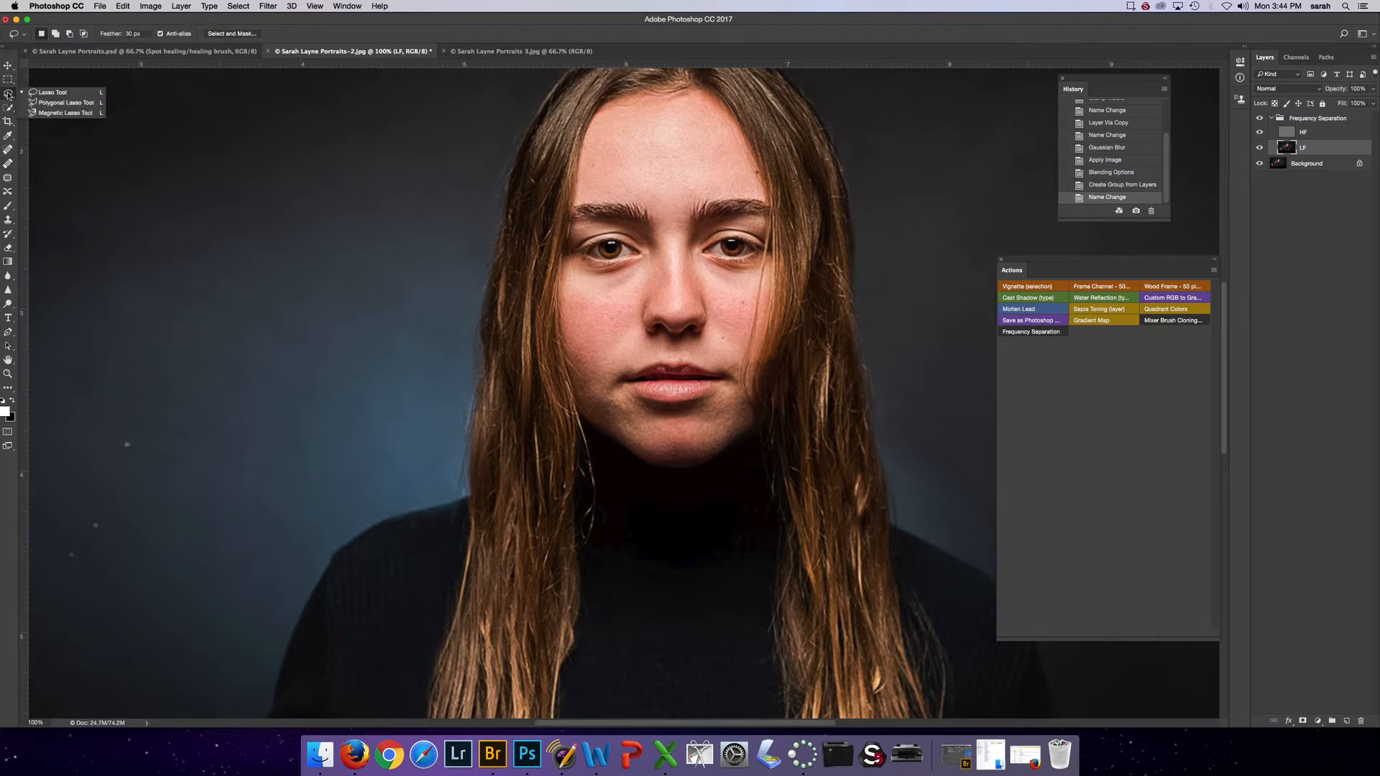
click(48, 94)
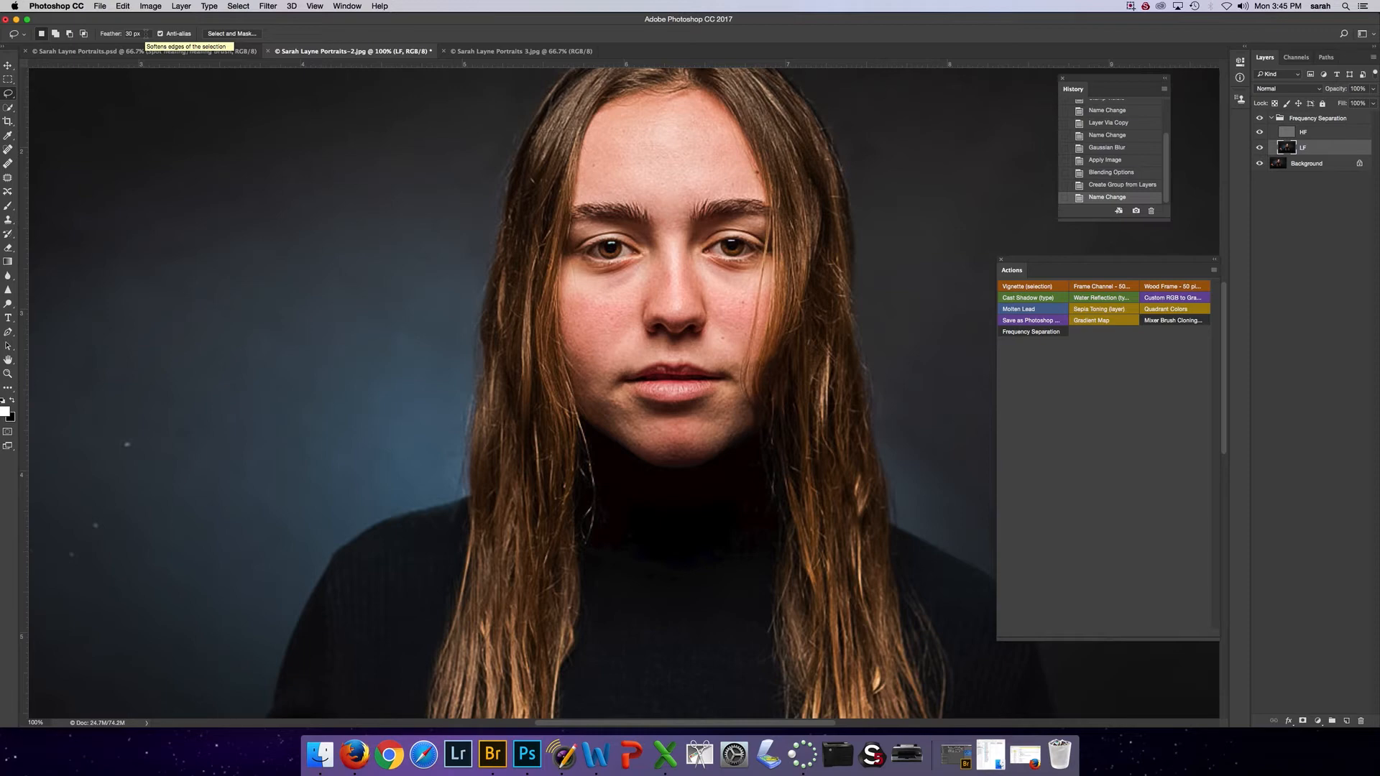
click(146, 34)
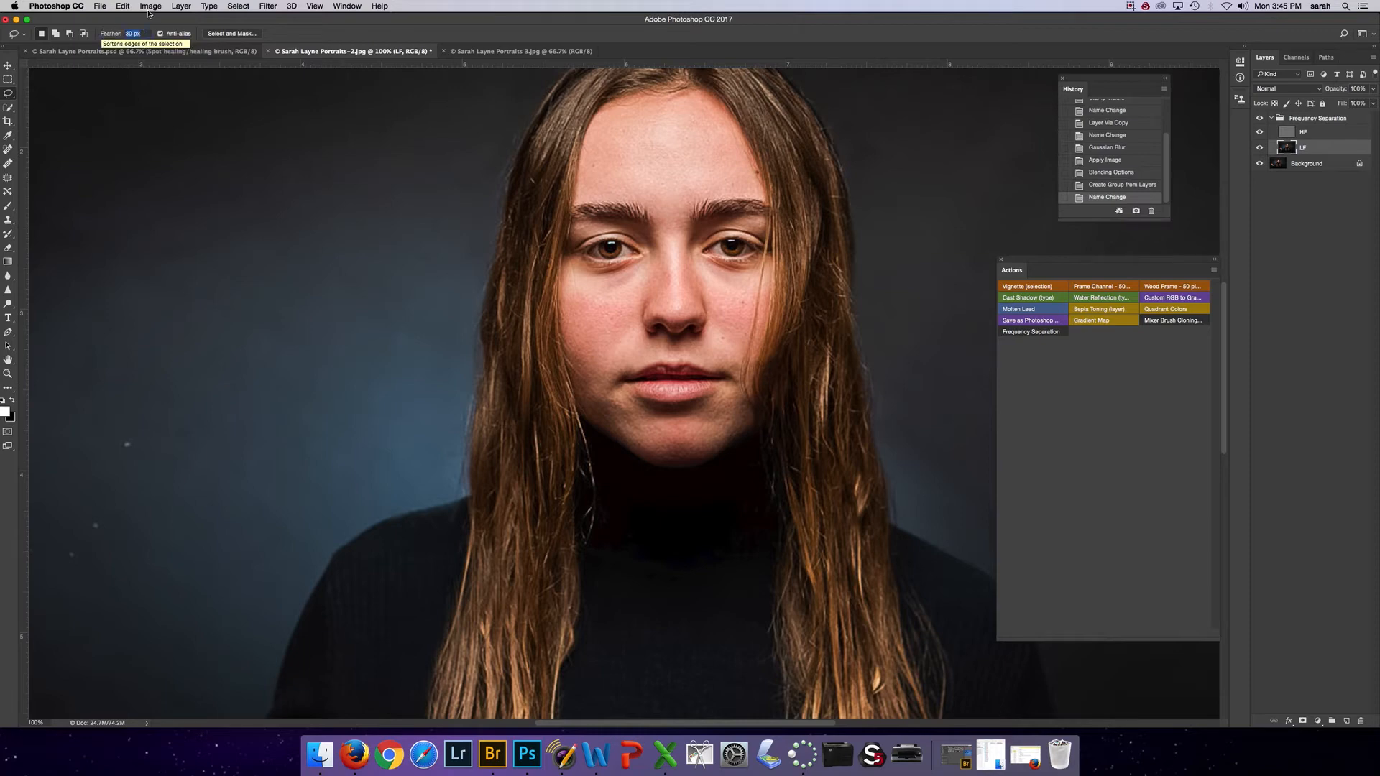
text(20)
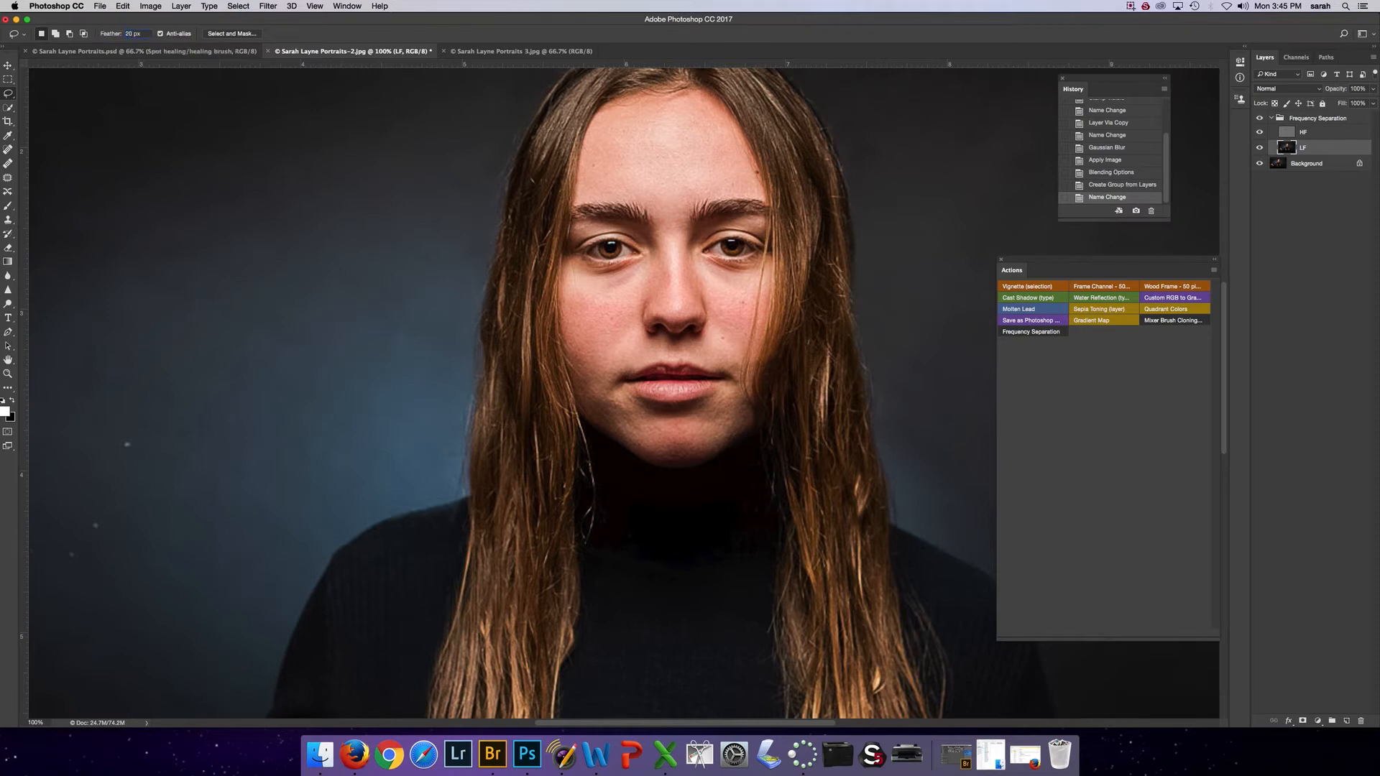
key(Return)
- Preview the feathered edge of a lasso selection around the shadowed jaw area in Quick Mask, and deselect it
mouse_move(638, 420)
mouse_down()
mouse_move(603, 370)
mouse_move(577, 363)
mouse_move(612, 437)
mouse_move(646, 434)
mouse_move(641, 418)
mouse_up()
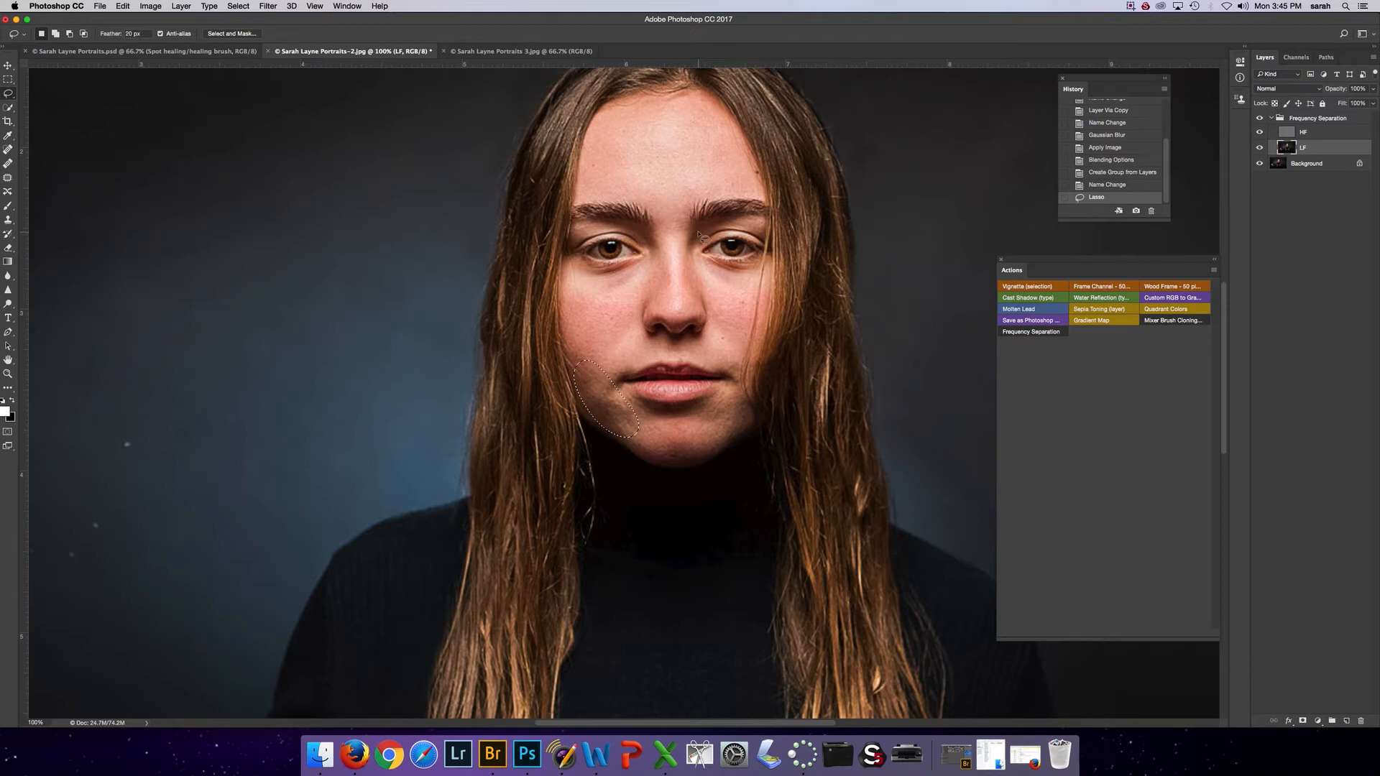
key(q)
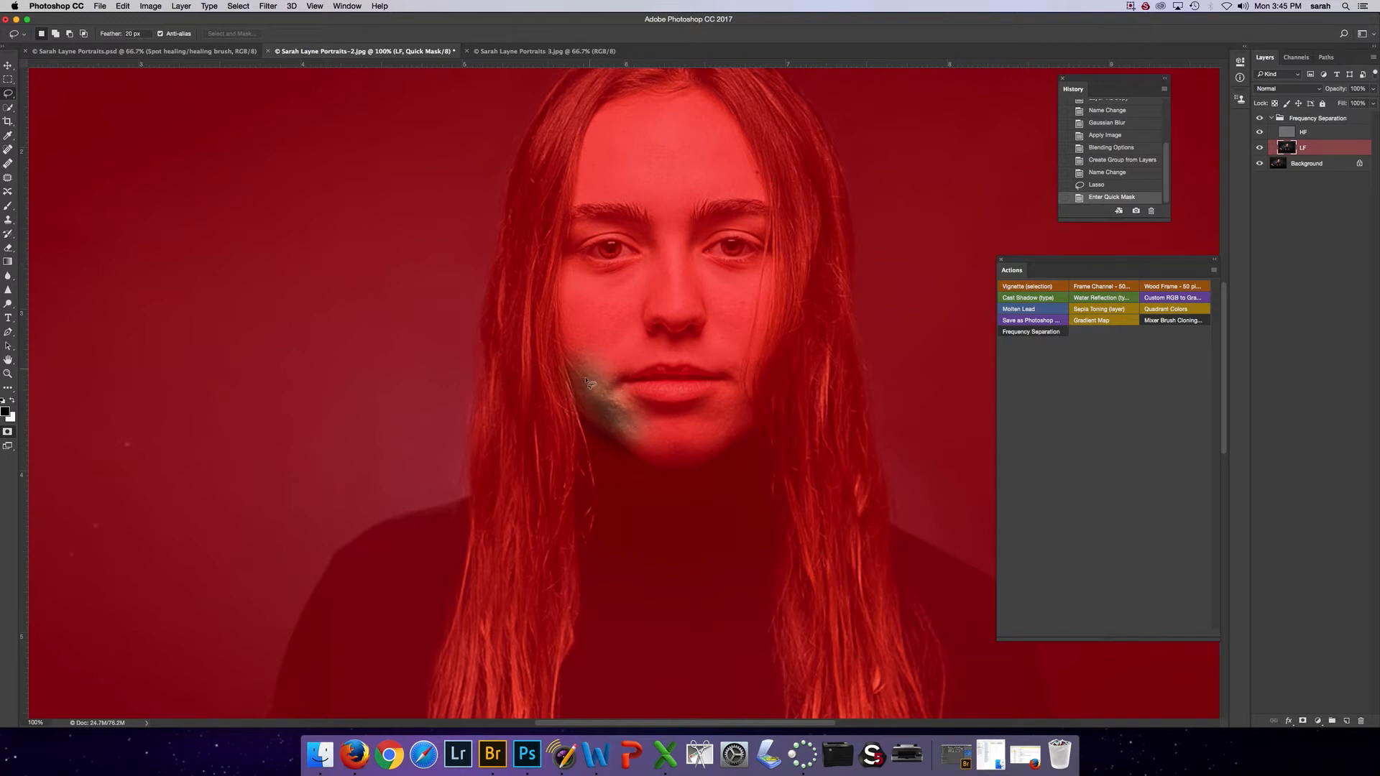
key(q)
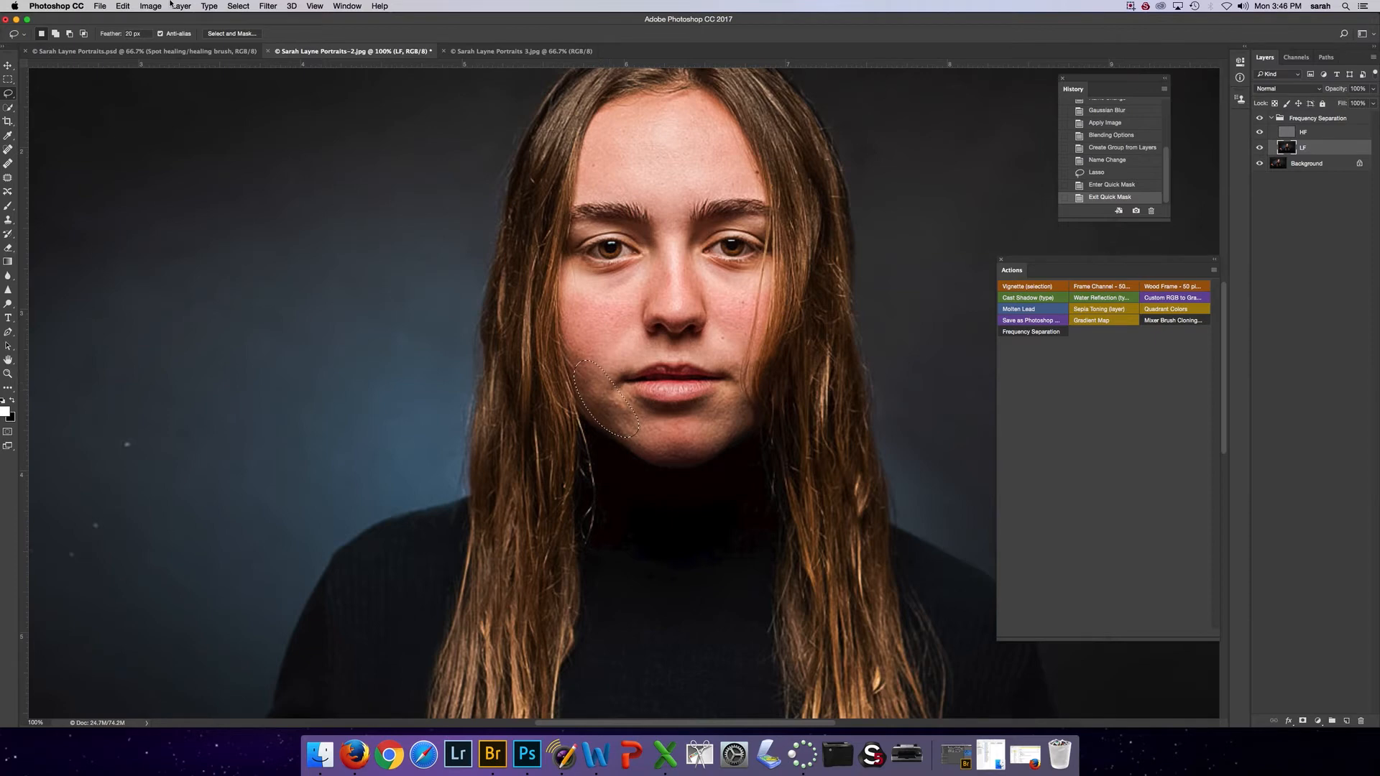
click(240, 7)
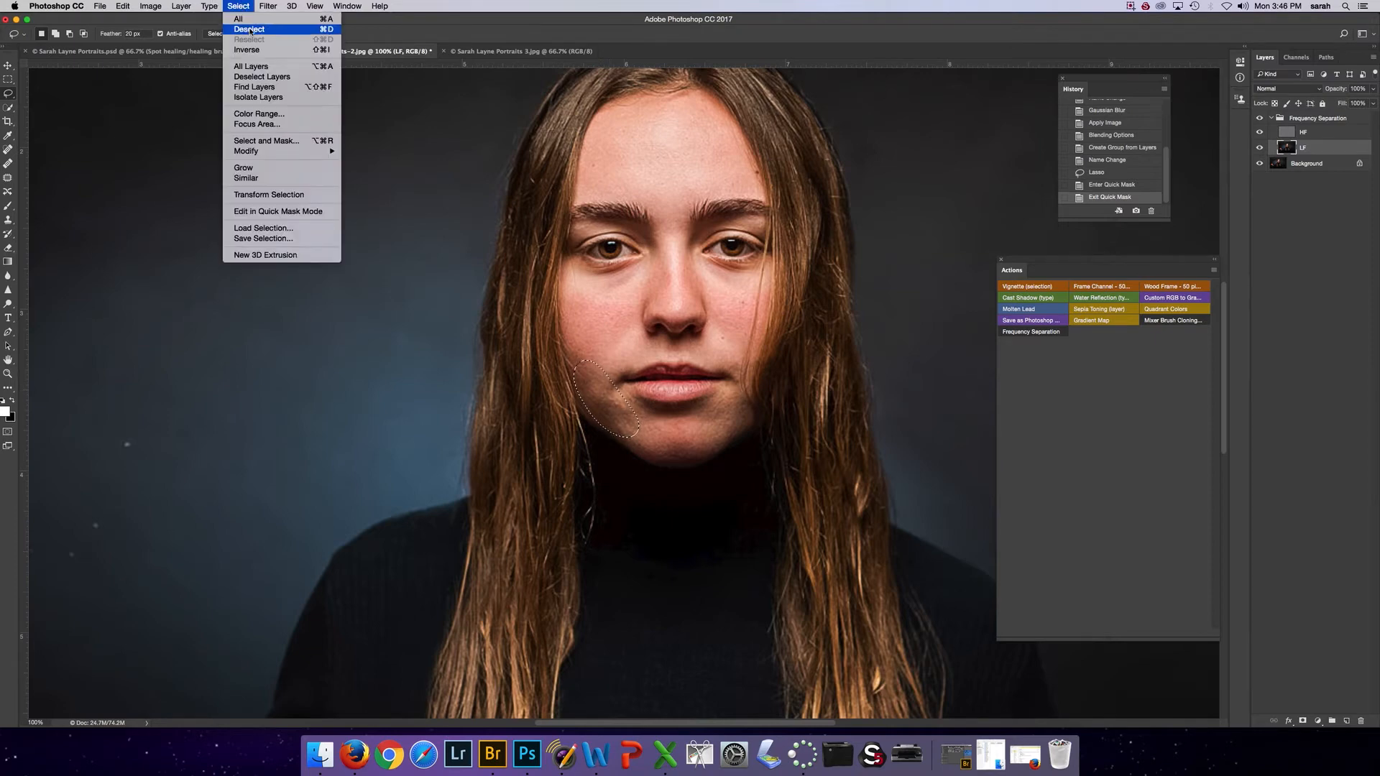
click(332, 32)
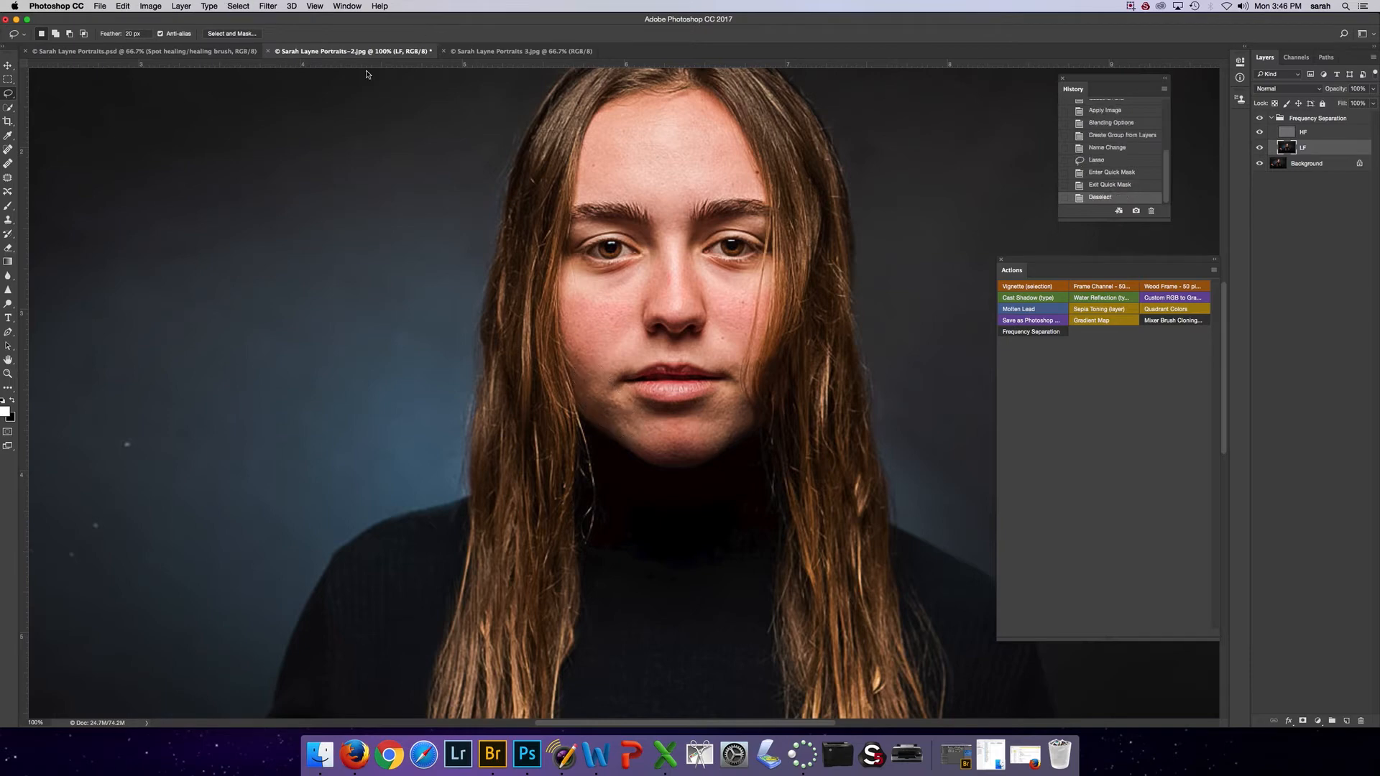
- Set the lasso feather to 1 px, outline the image-left jaw, preview the hard edge in Quick Mask, and deselect it
click(133, 34)
text(1)
mouse_move(618, 387)
mouse_down()
mouse_move(600, 353)
mouse_move(577, 363)
mouse_move(587, 406)
mouse_move(645, 448)
mouse_move(618, 381)
mouse_up()
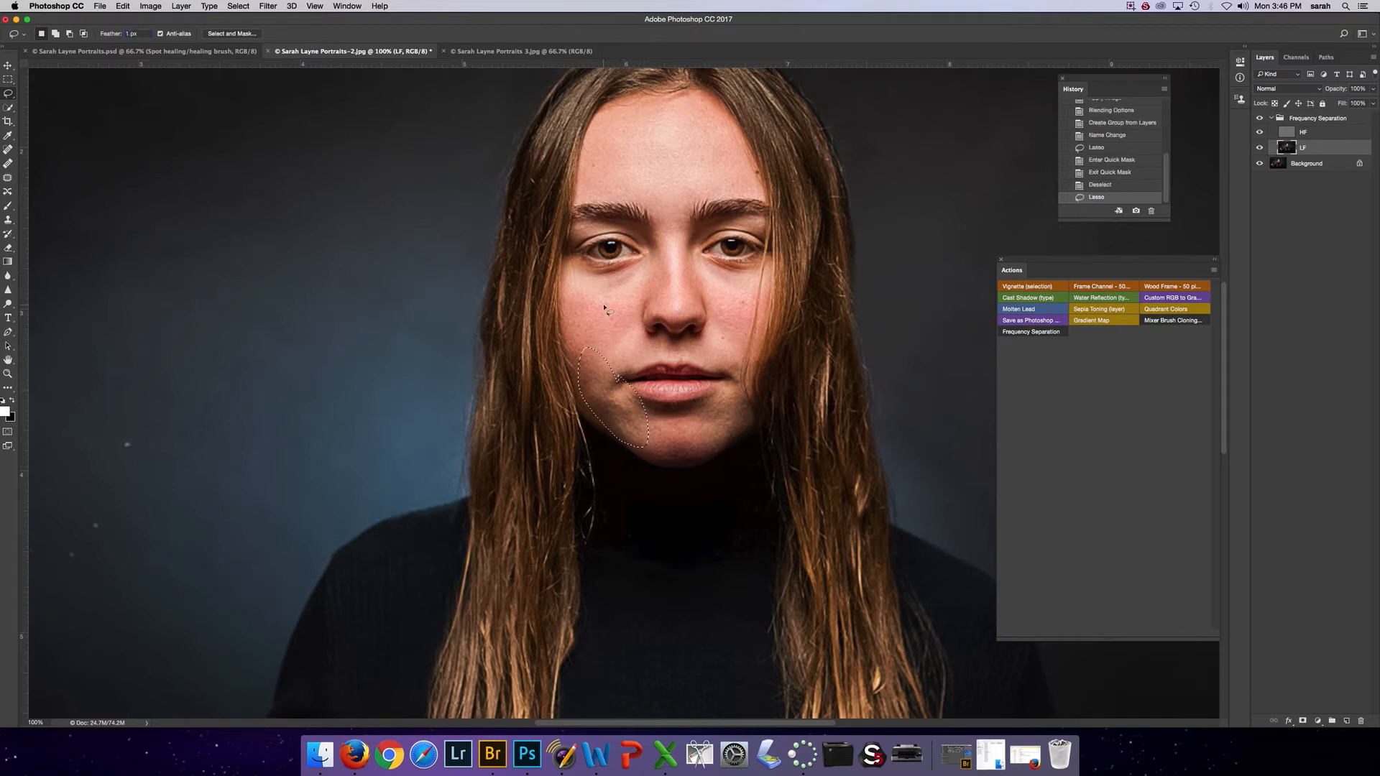
key(q)
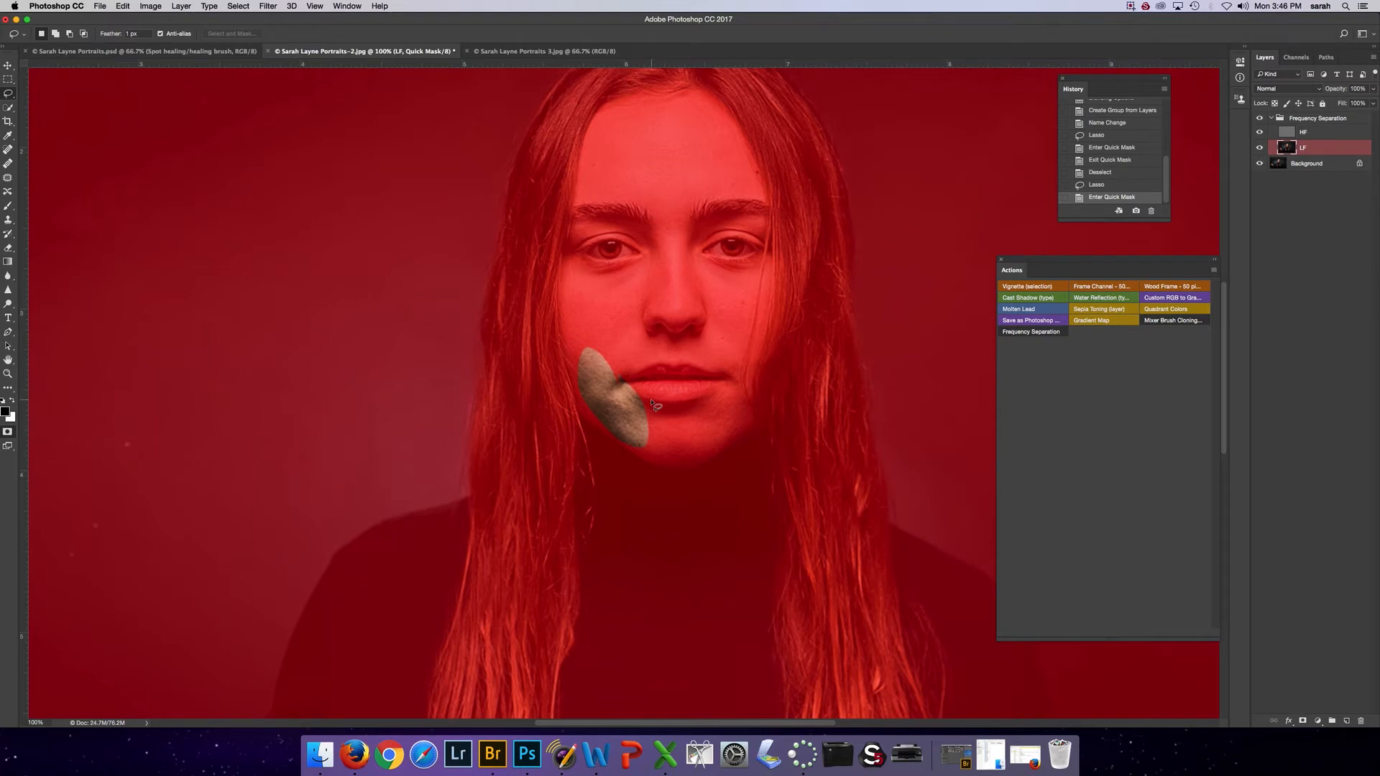
key(q)
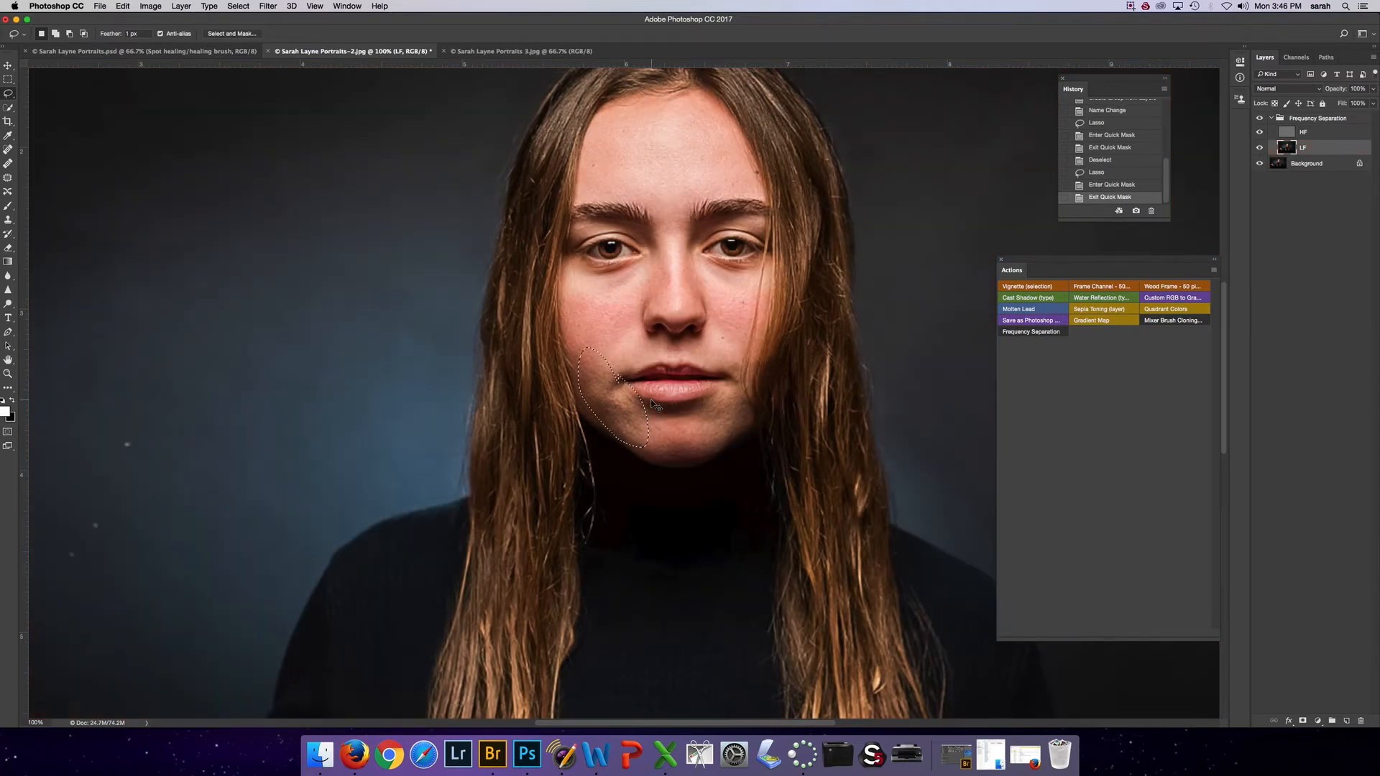
key(super+d)
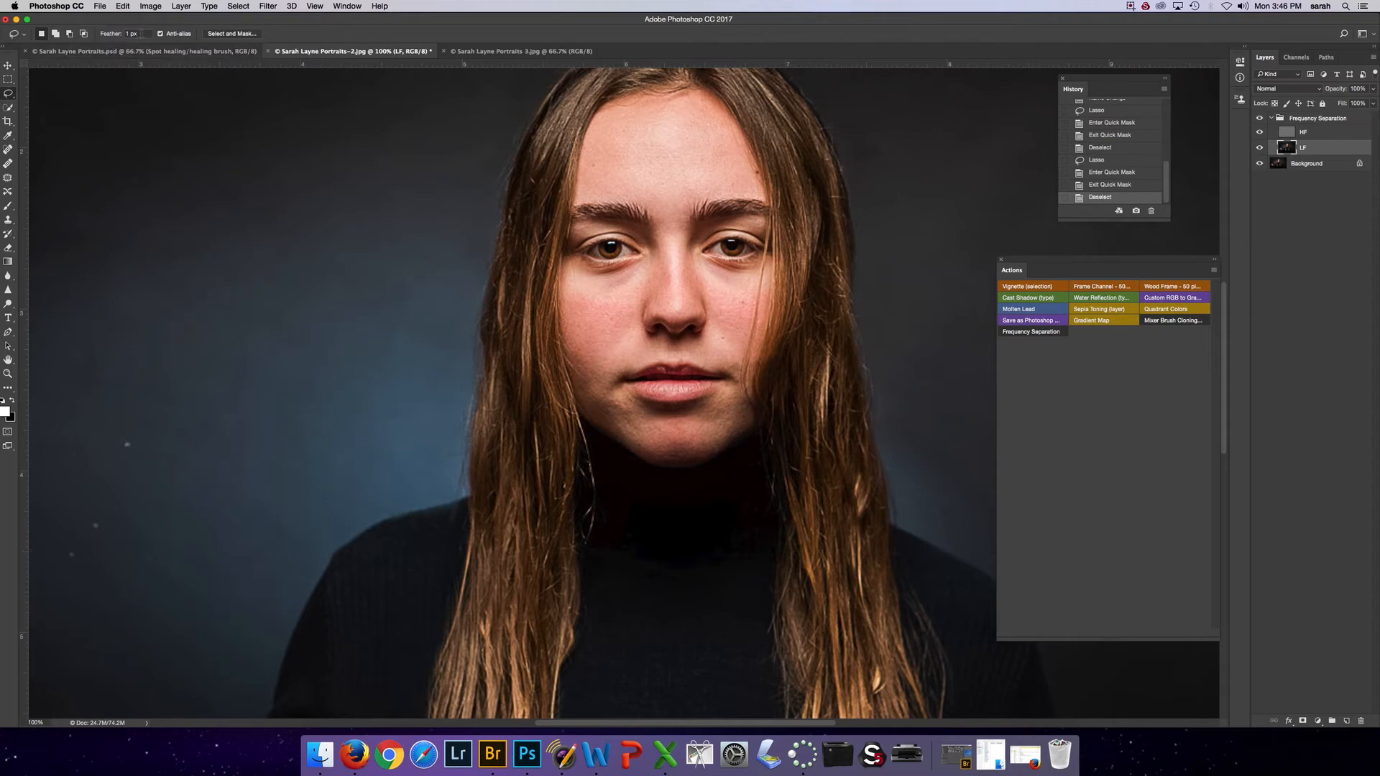
- Set the lasso feather to 15 px, outline the same jaw area, preview its softer edge in Quick Mask, and deselect it
key(Return)
text(15)
mouse_move(611, 374)
mouse_down()
mouse_move(573, 359)
mouse_move(593, 407)
mouse_move(649, 442)
mouse_move(619, 381)
mouse_up()
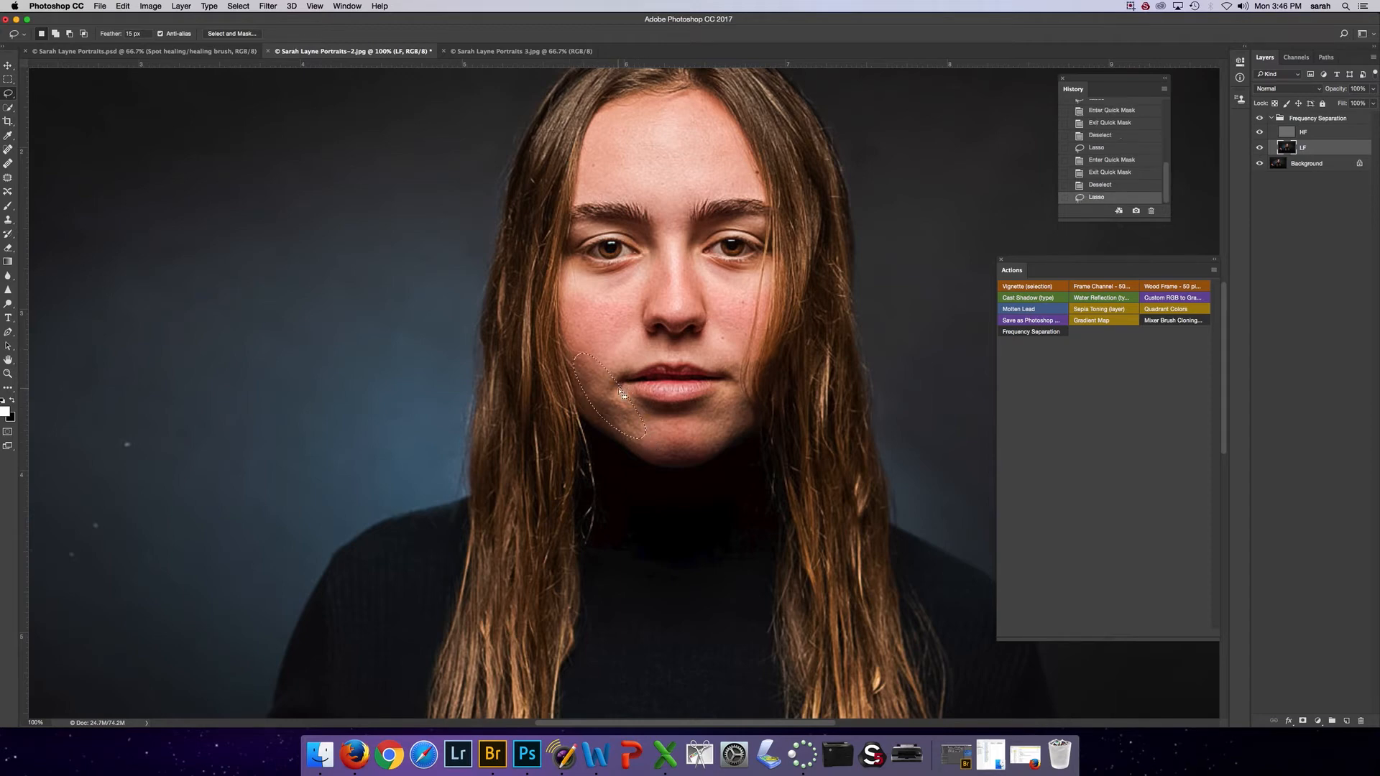
key(q)
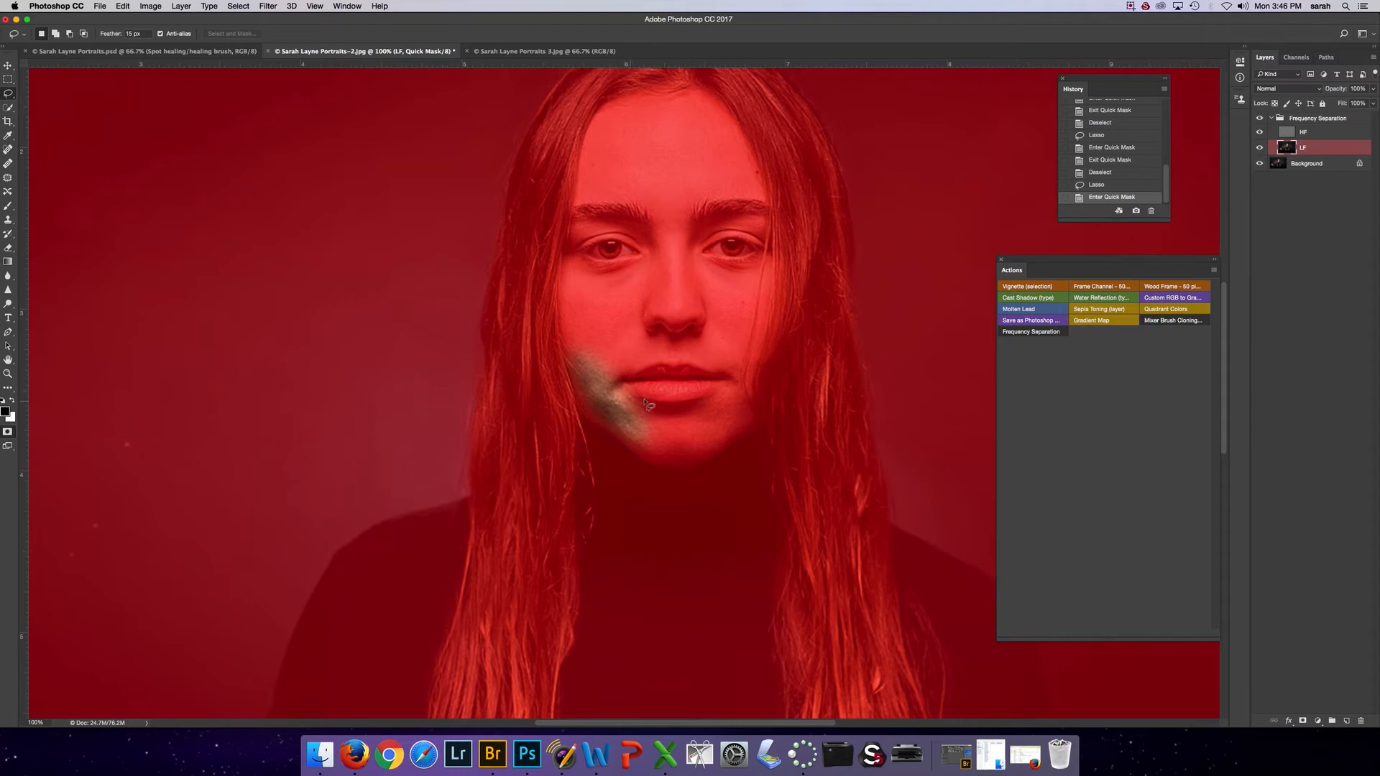
key(q)
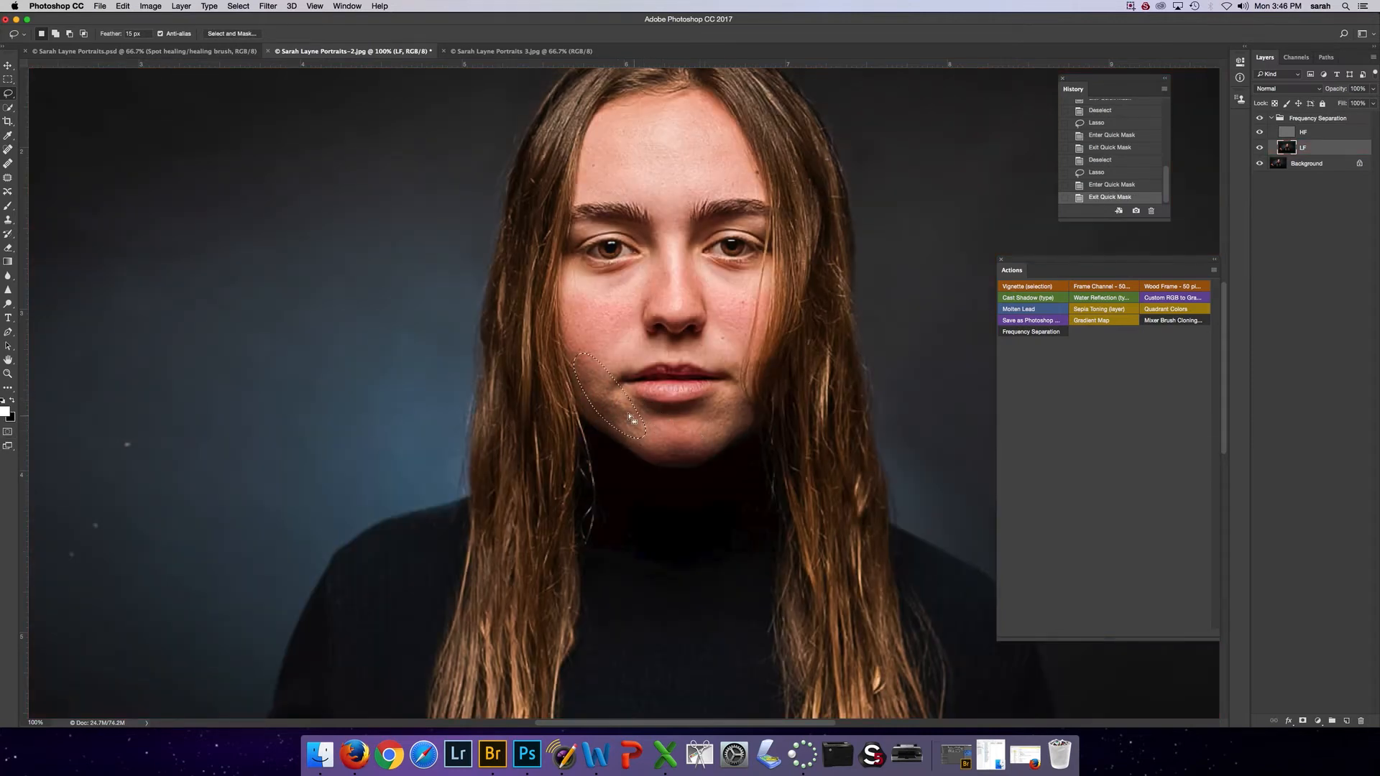
click(654, 425)
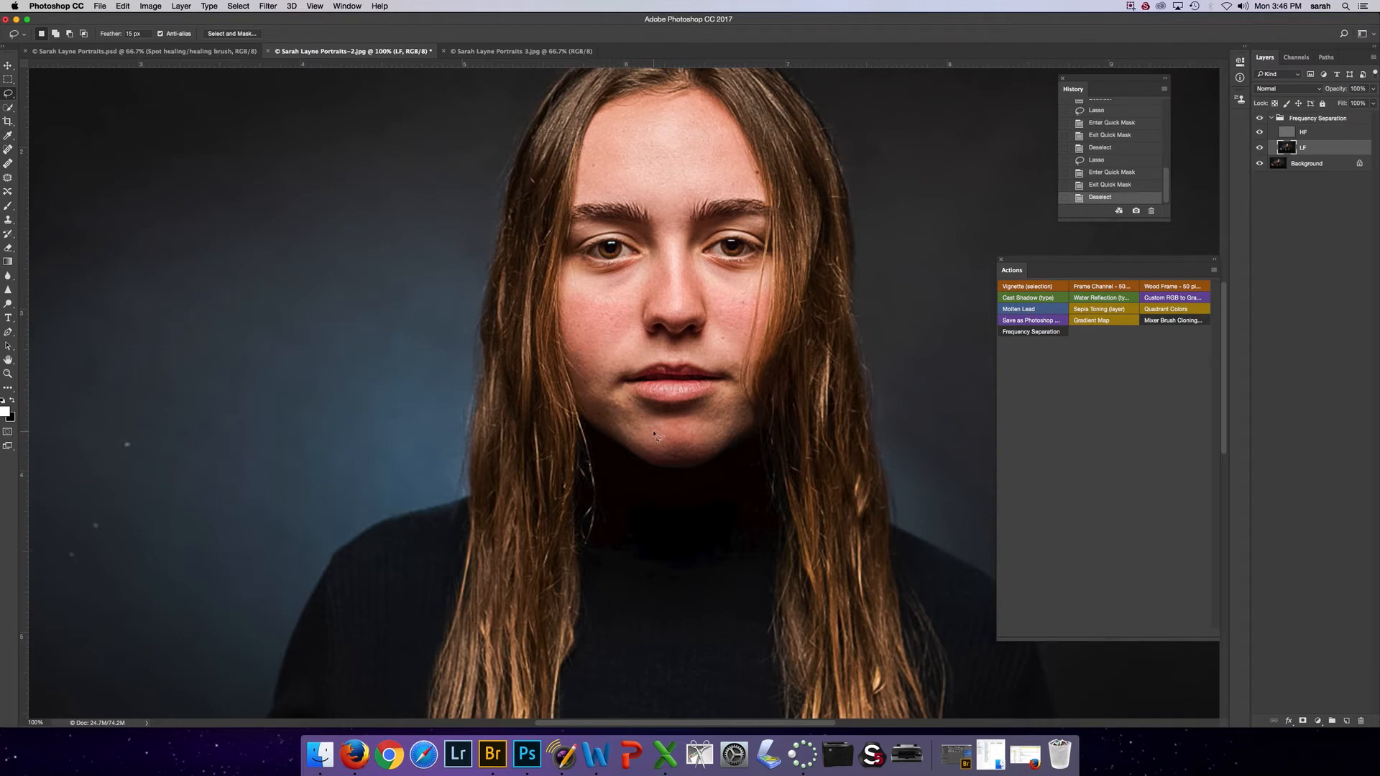
- Lasso the image-left lower cheek and jaw, apply a Gaussian Blur of about 23.3 pixels, and deselect it
mouse_move(650, 420)
mouse_down()
mouse_move(593, 357)
mouse_move(579, 381)
mouse_move(617, 435)
mouse_move(647, 440)
mouse_move(651, 424)
mouse_up()
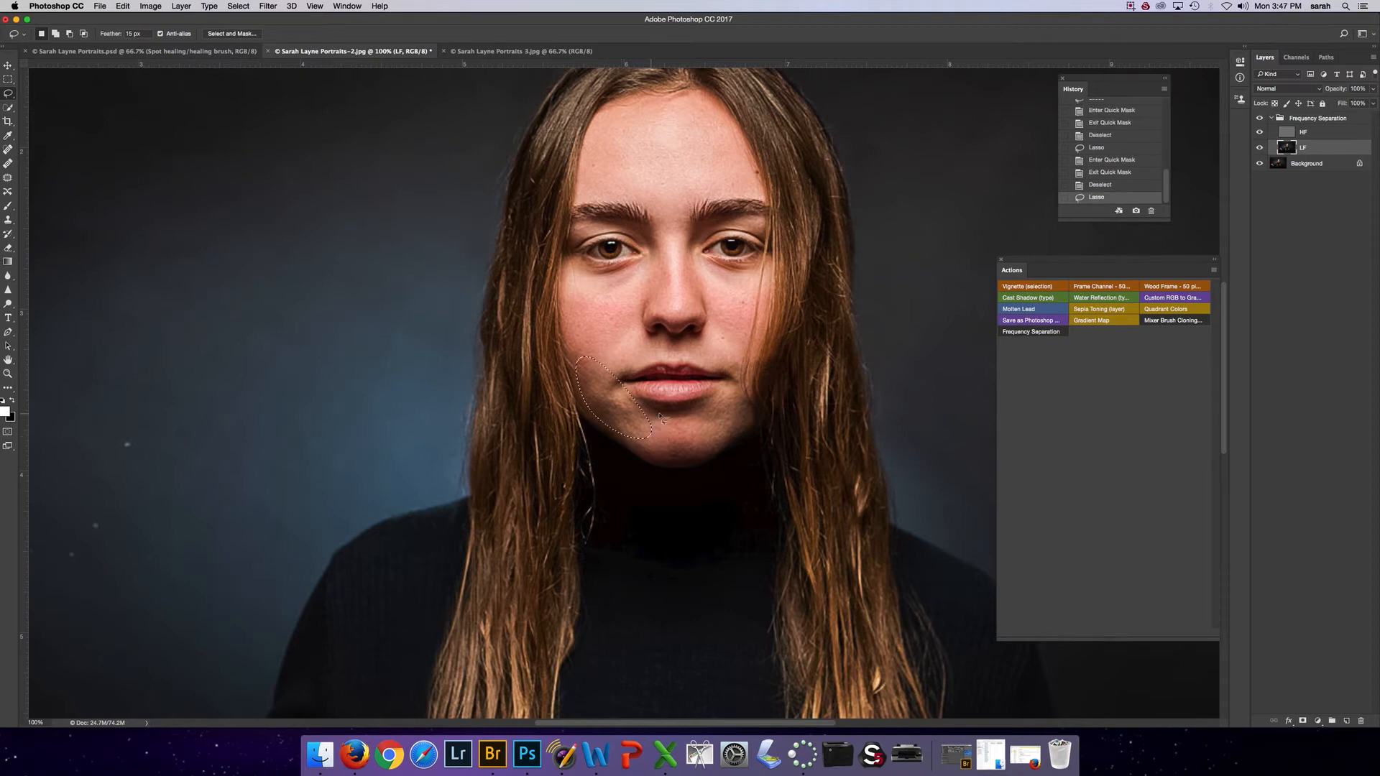
click(270, 4)
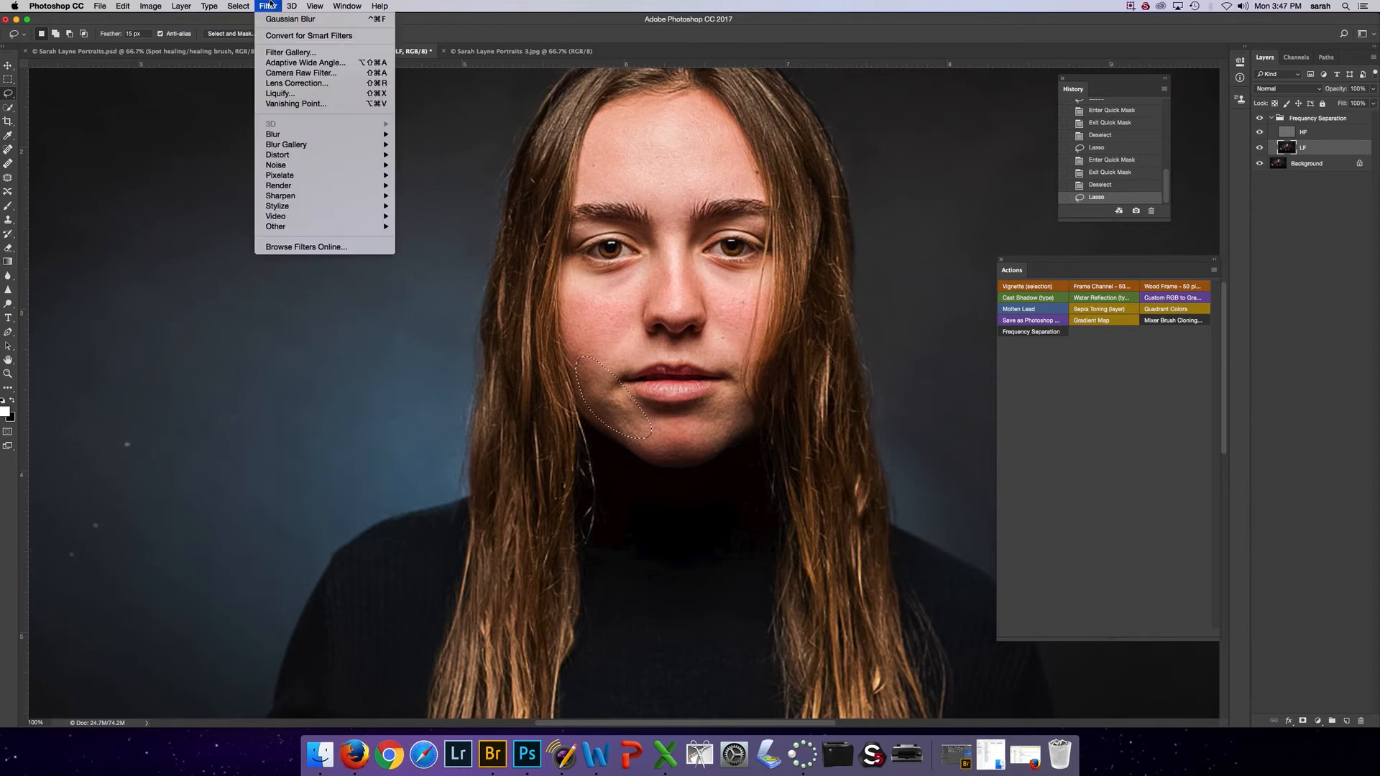
click(271, 5)
click(270, 4)
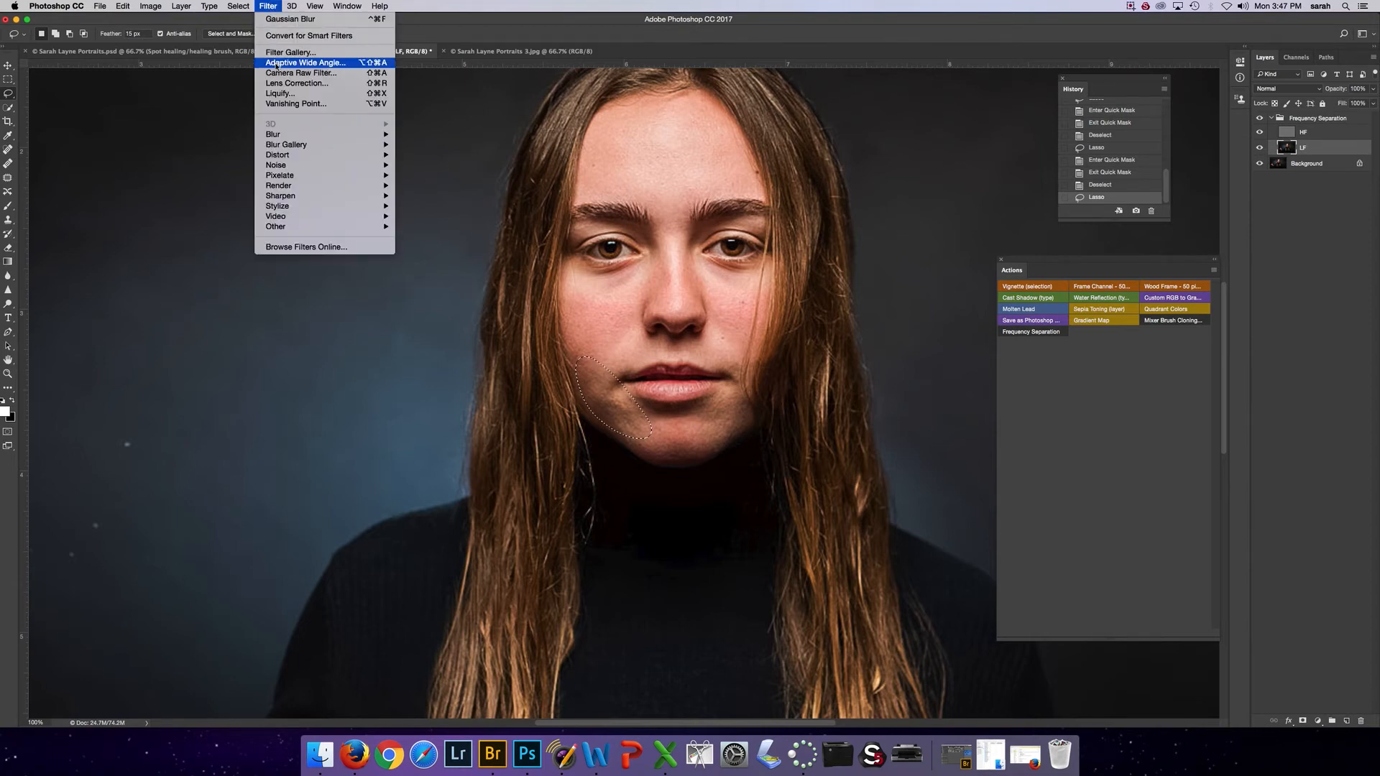
mouse_move(278, 133)
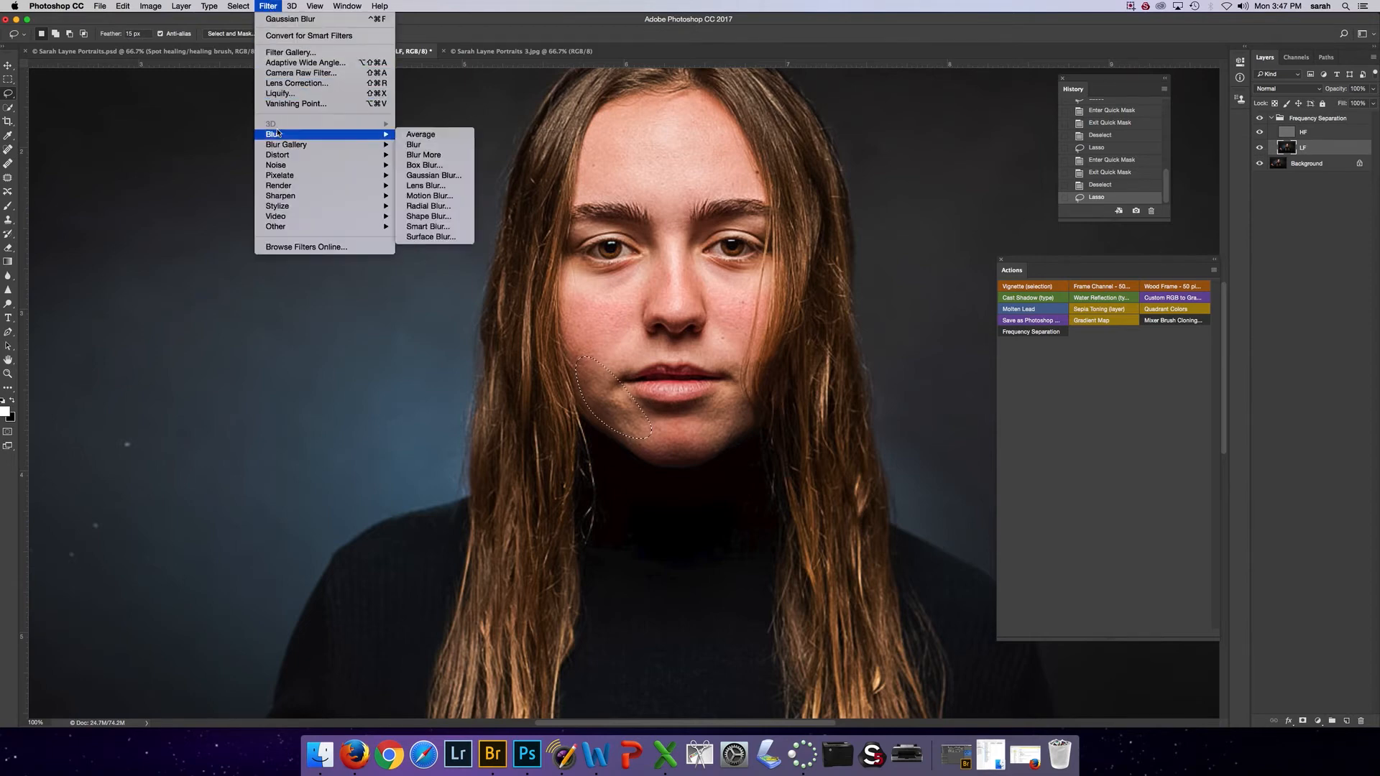
click(426, 176)
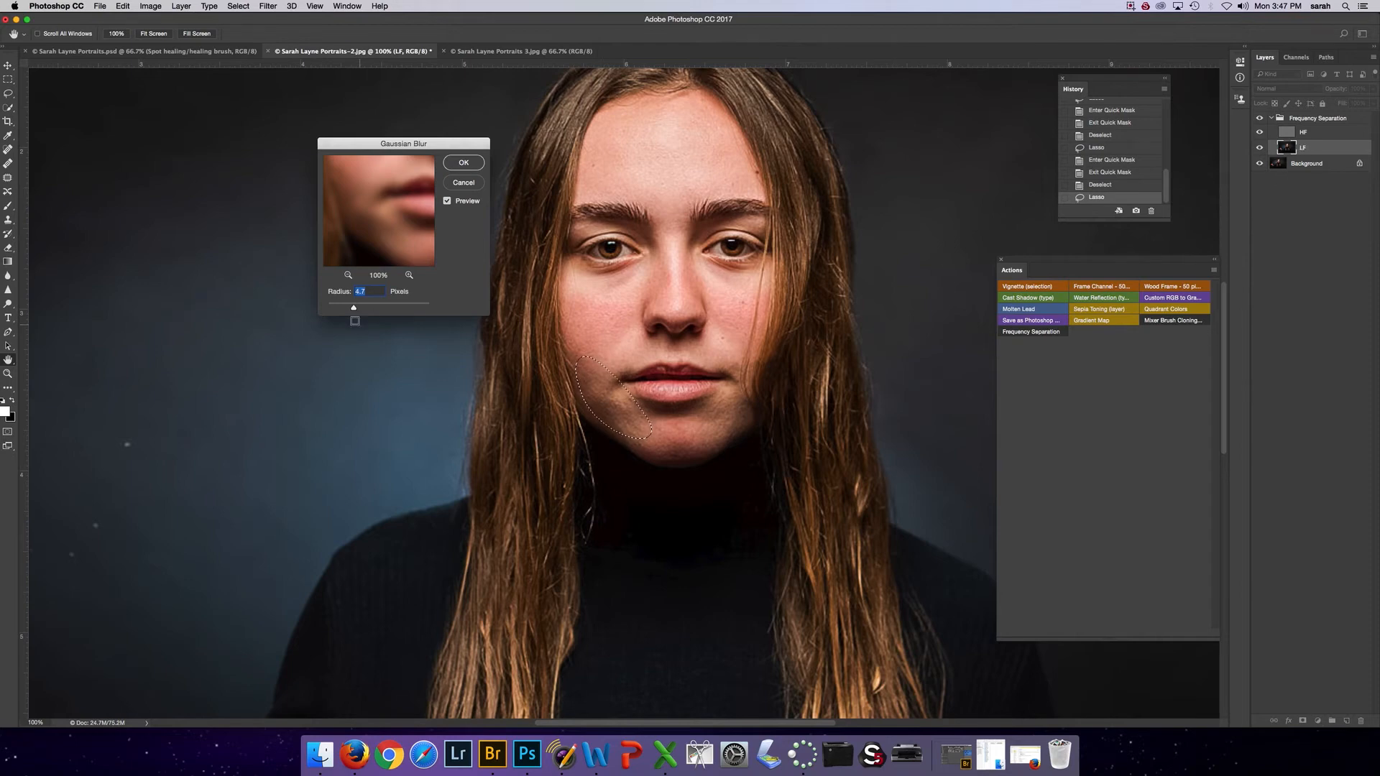
drag(354, 308, 375, 310)
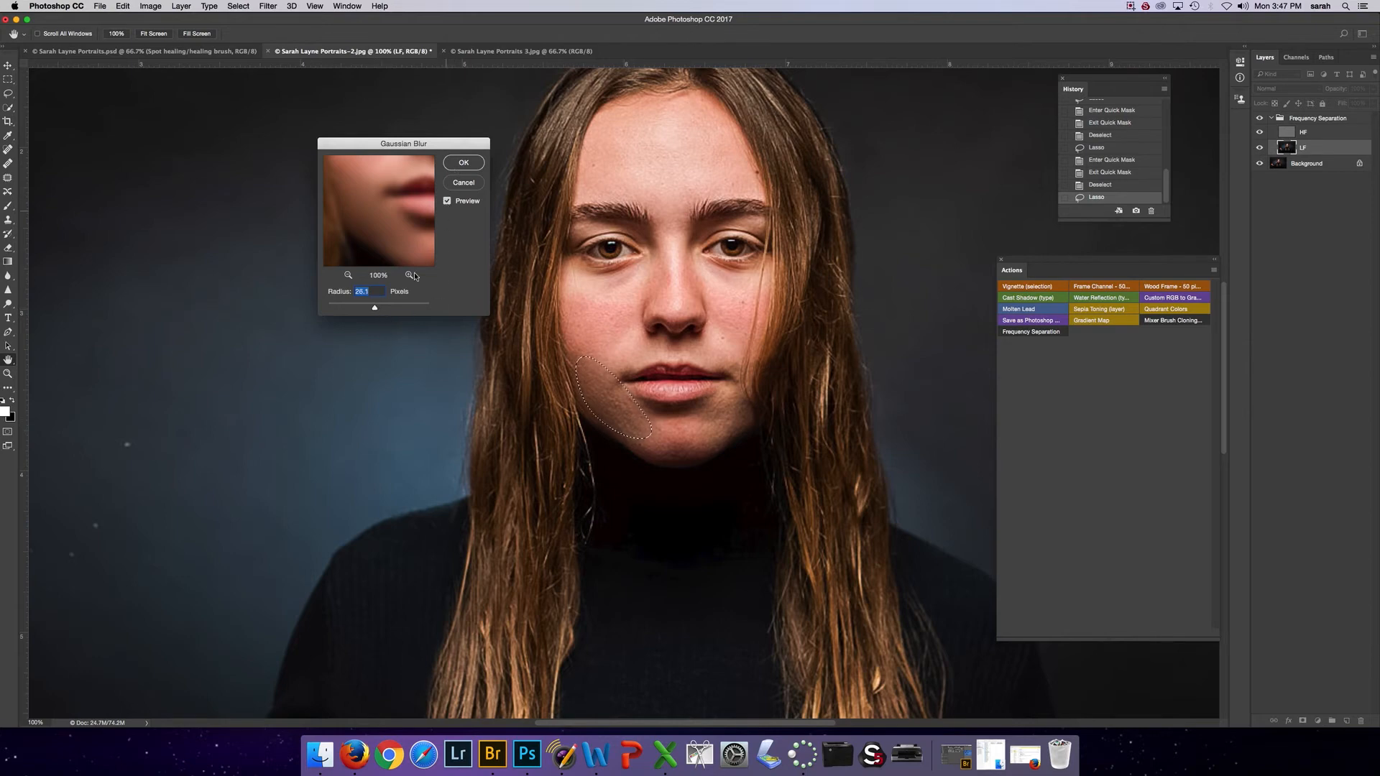
drag(374, 308, 374, 307)
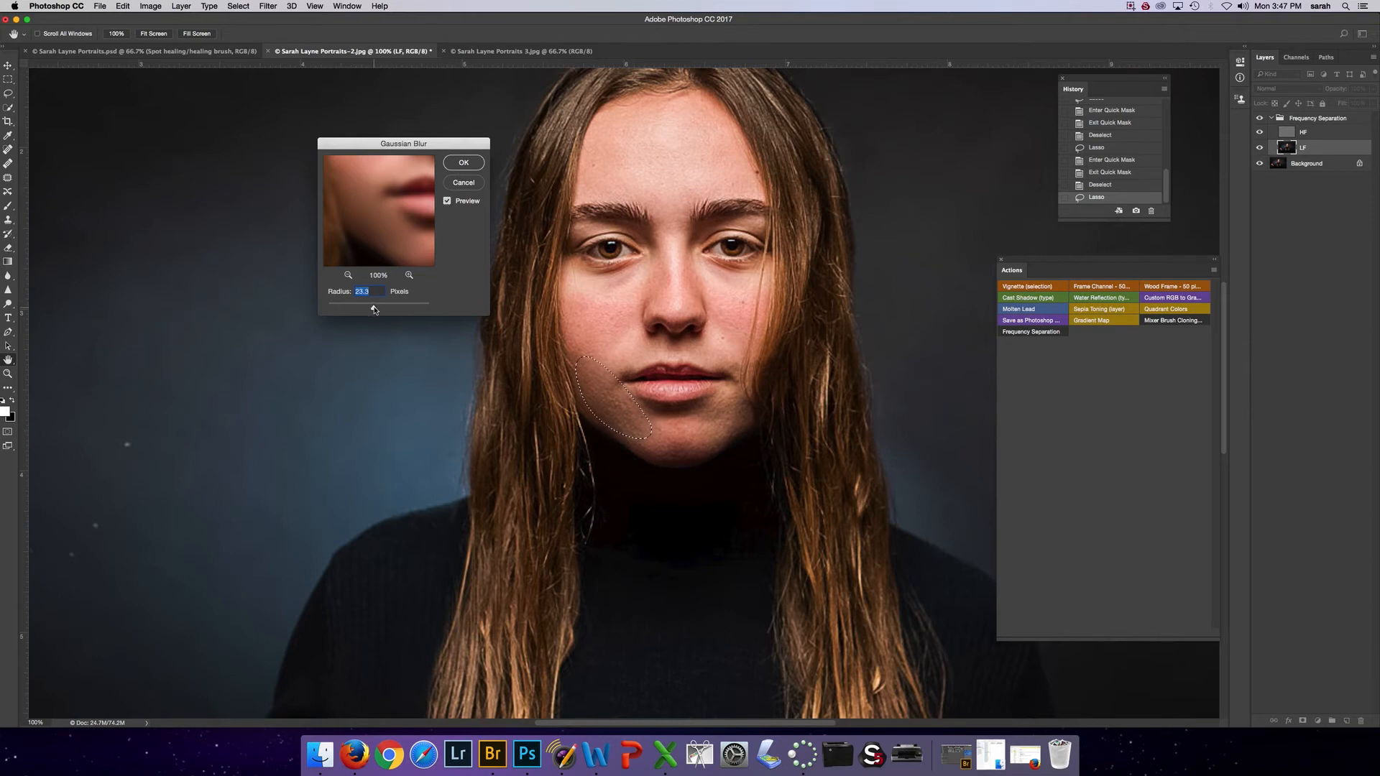
click(463, 164)
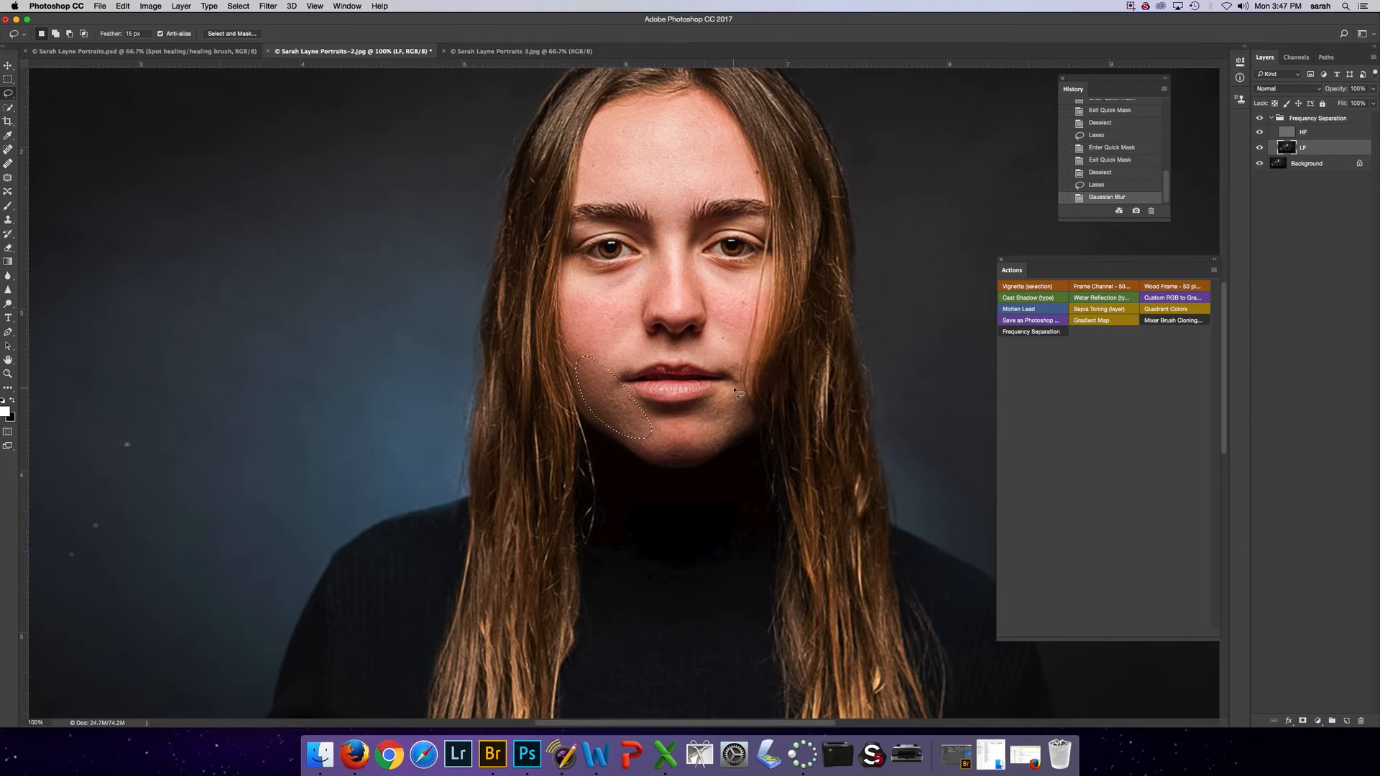
key(super+d)
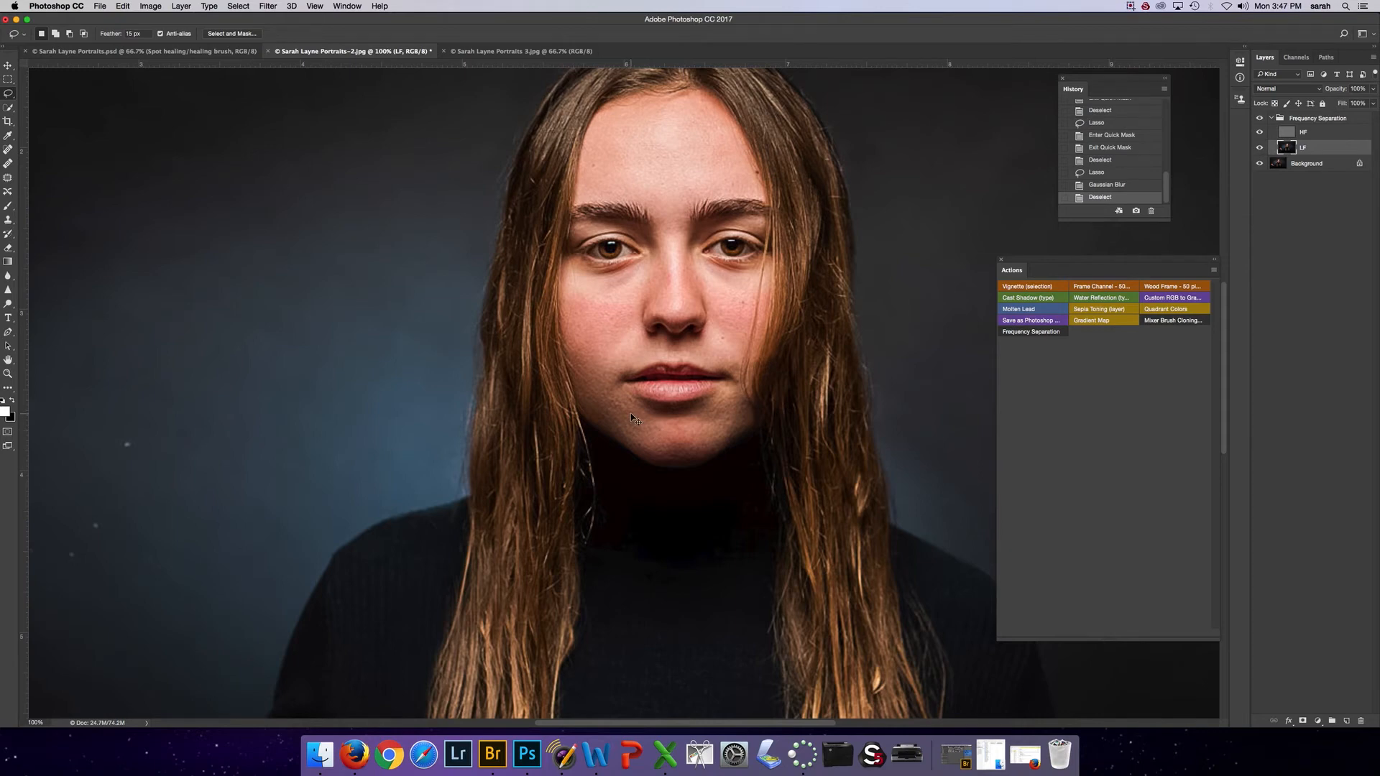
key(super+z)
key(super+z)
- Try lasso selections around the chin and down the image-left cheek, deselecting each one
mouse_move(632, 415)
mouse_down()
mouse_move(706, 416)
mouse_move(725, 431)
mouse_move(705, 450)
mouse_move(635, 424)
mouse_up()
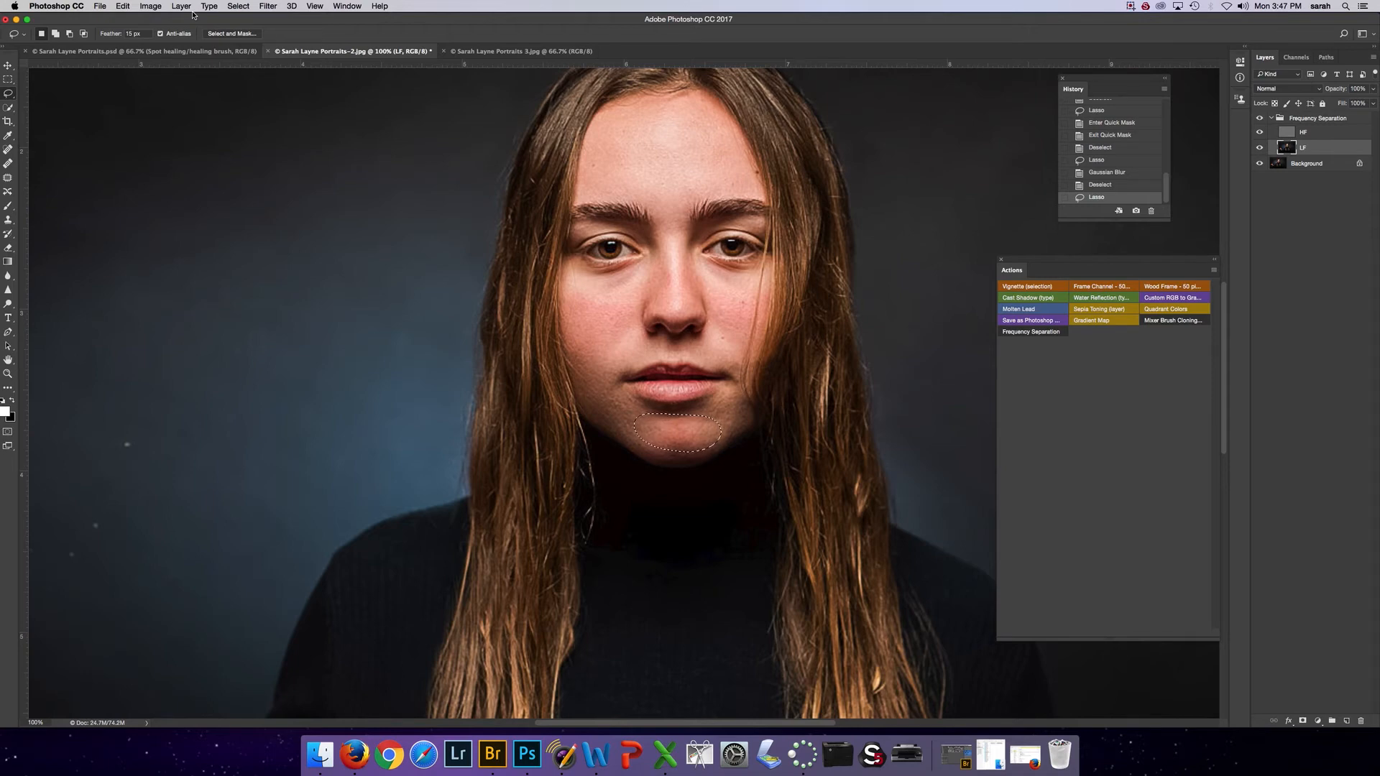
click(585, 382)
mouse_move(616, 289)
mouse_down()
mouse_move(574, 371)
mouse_move(589, 407)
mouse_move(615, 410)
mouse_move(616, 288)
mouse_up()
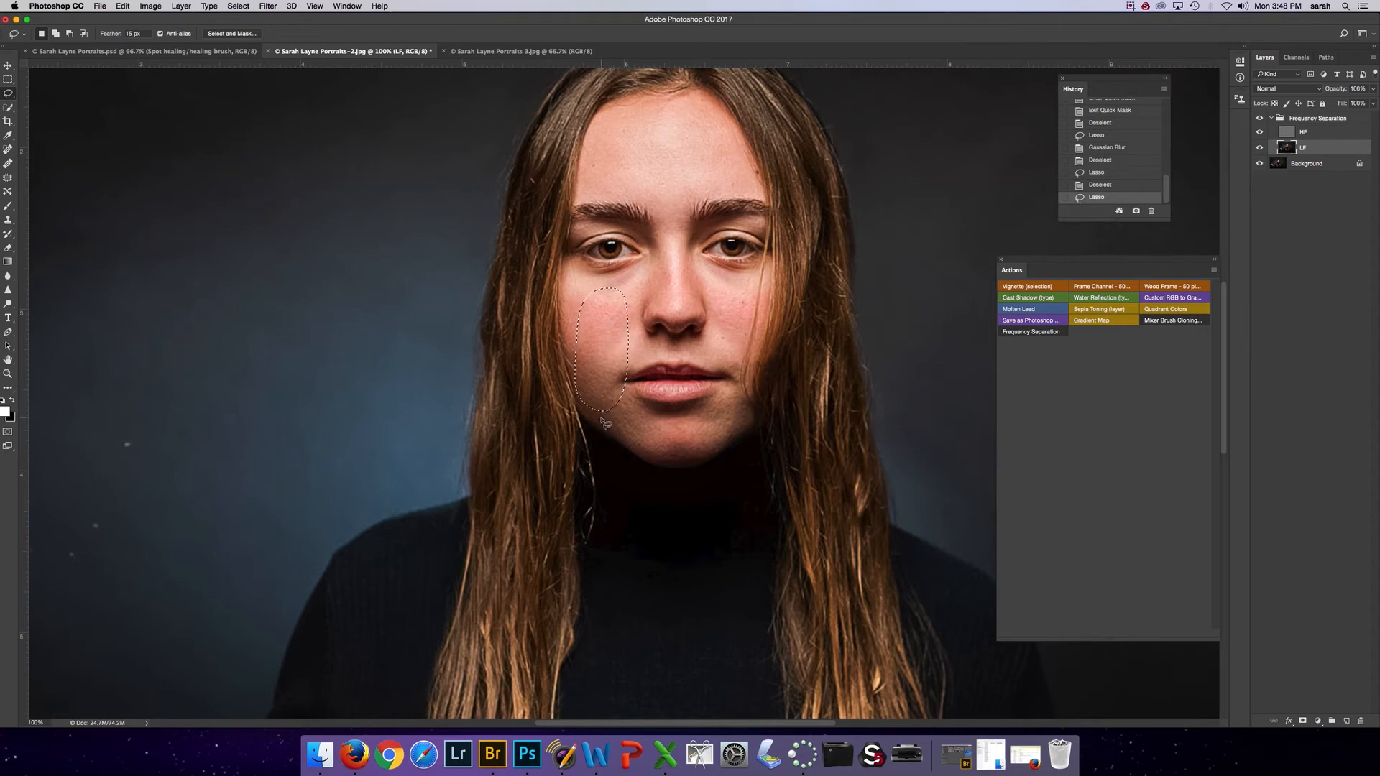
click(694, 432)
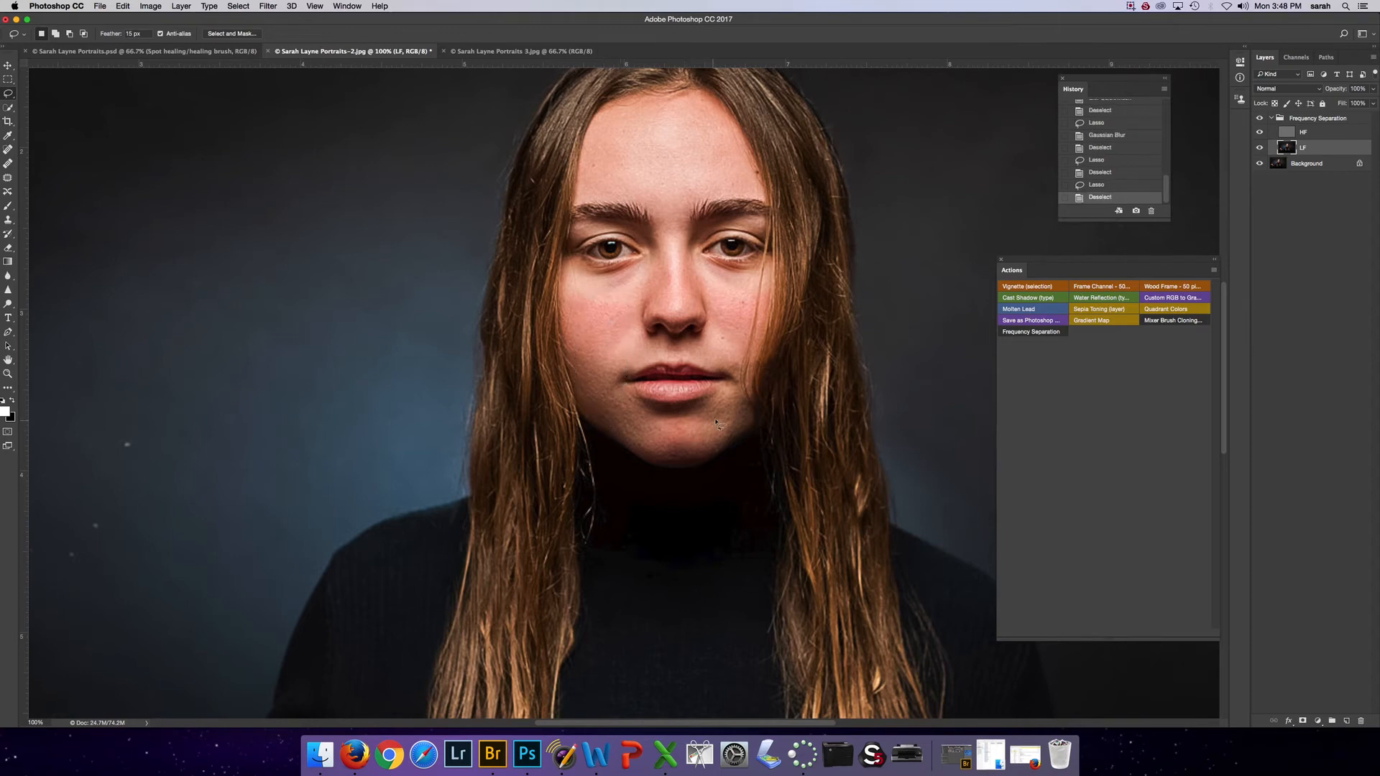
- Lasso the centre of the chin, apply a Gaussian Blur of about 13.4 pixels, and deselect it
mouse_move(711, 417)
mouse_down()
mouse_move(682, 419)
mouse_move(662, 451)
mouse_move(704, 460)
mouse_move(721, 440)
mouse_move(714, 420)
mouse_up()
click(276, 5)
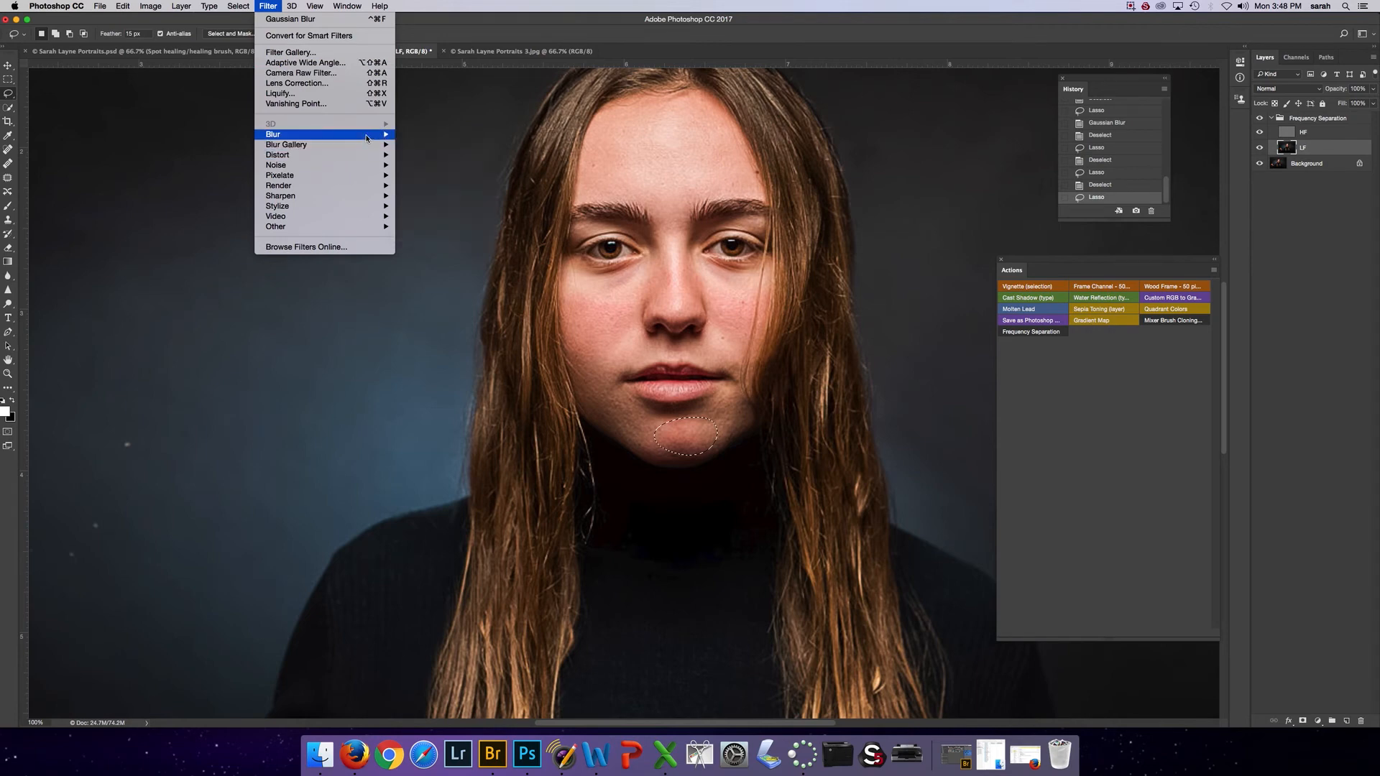
mouse_move(377, 134)
click(422, 175)
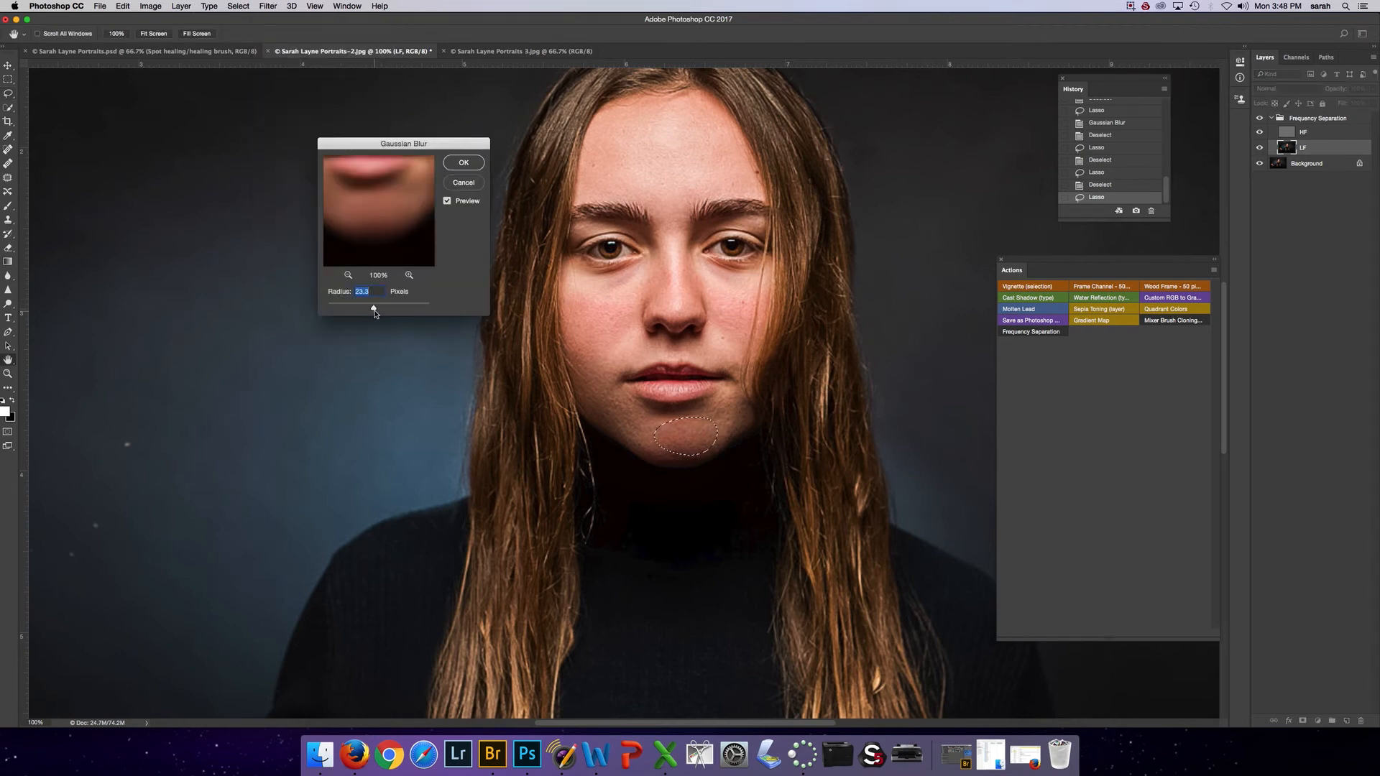
mouse_move(373, 308)
mouse_down()
mouse_move(392, 310)
mouse_move(316, 305)
mouse_move(370, 311)
mouse_up()
click(456, 165)
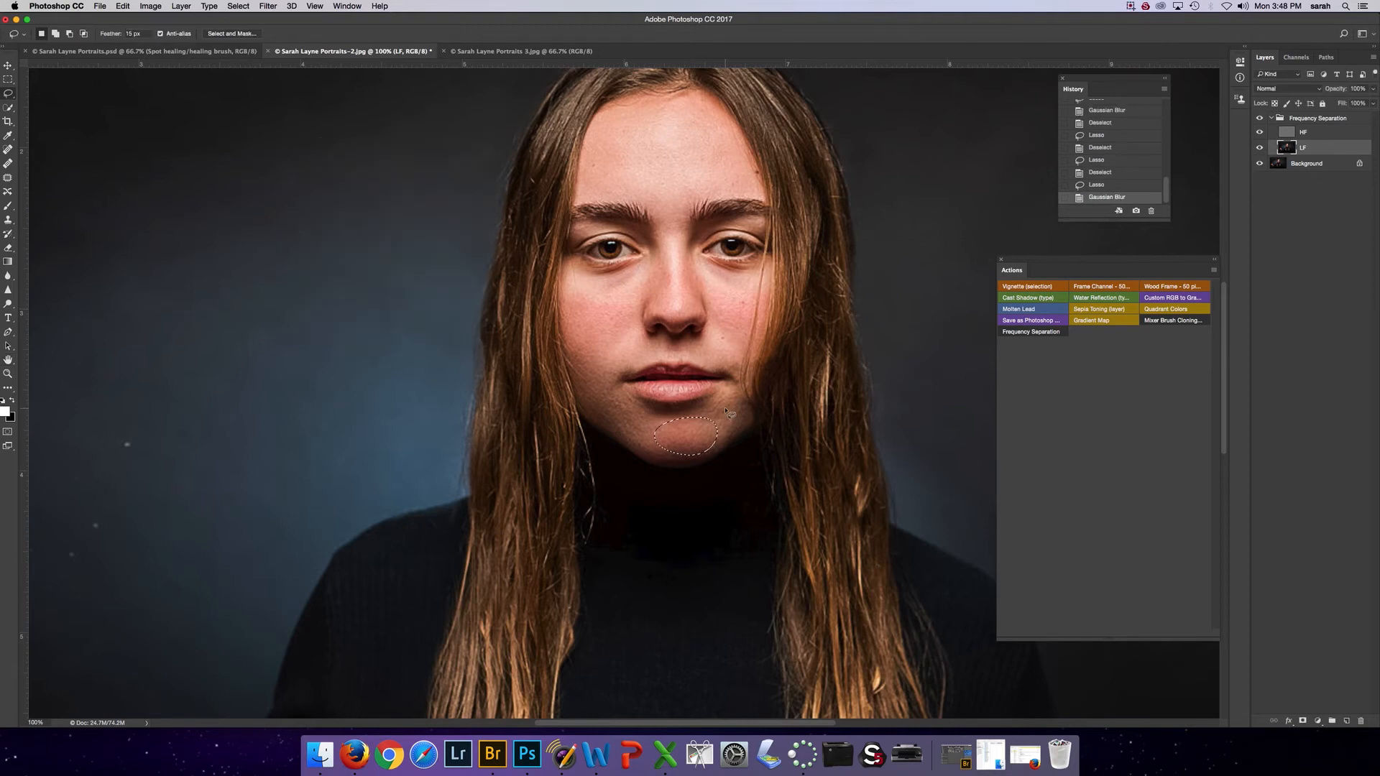
key(super+d)
- Lasso the image-right jaw below the mouth corner, apply a Gaussian Blur of about 21.9 pixels, and deselect it
mouse_move(739, 395)
mouse_down()
mouse_move(709, 422)
mouse_move(751, 426)
mouse_move(739, 398)
mouse_up()
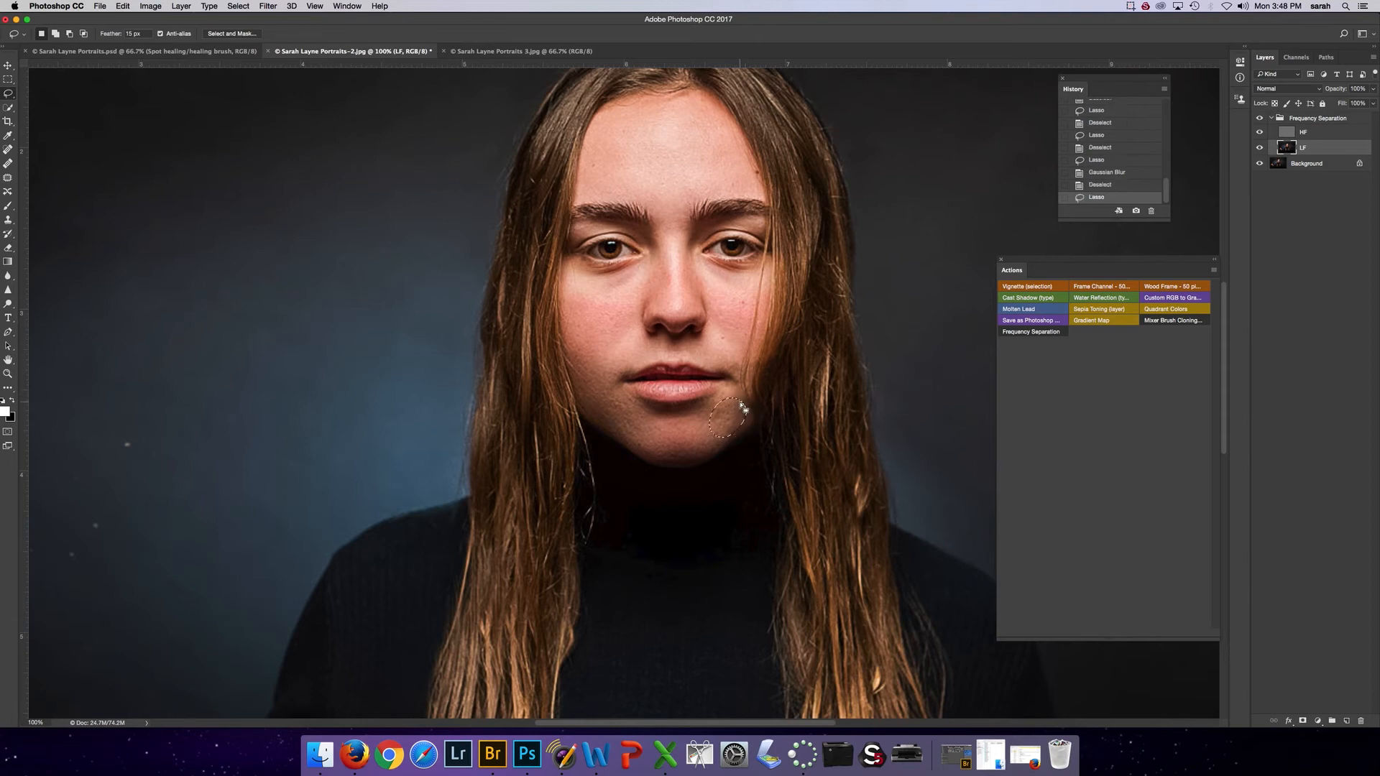
click(268, 6)
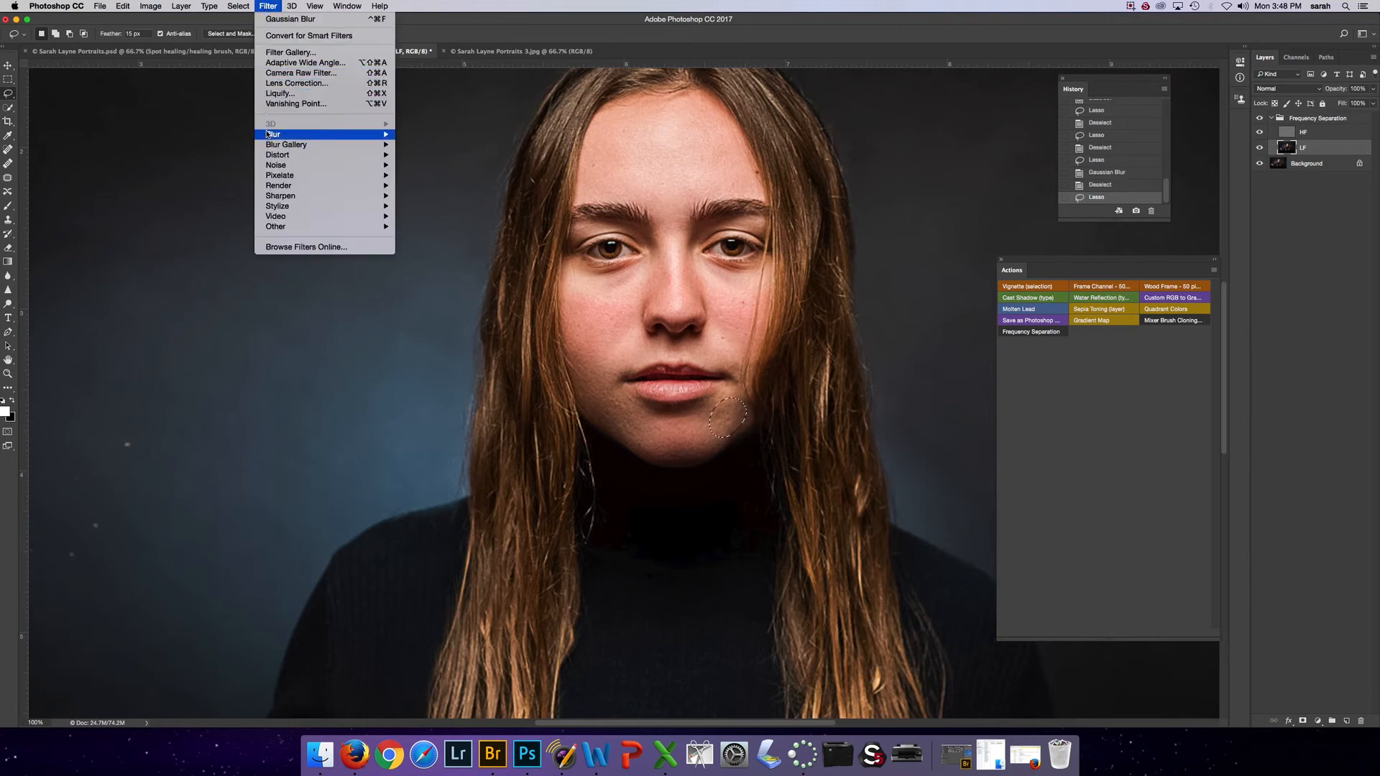
mouse_move(338, 135)
click(431, 175)
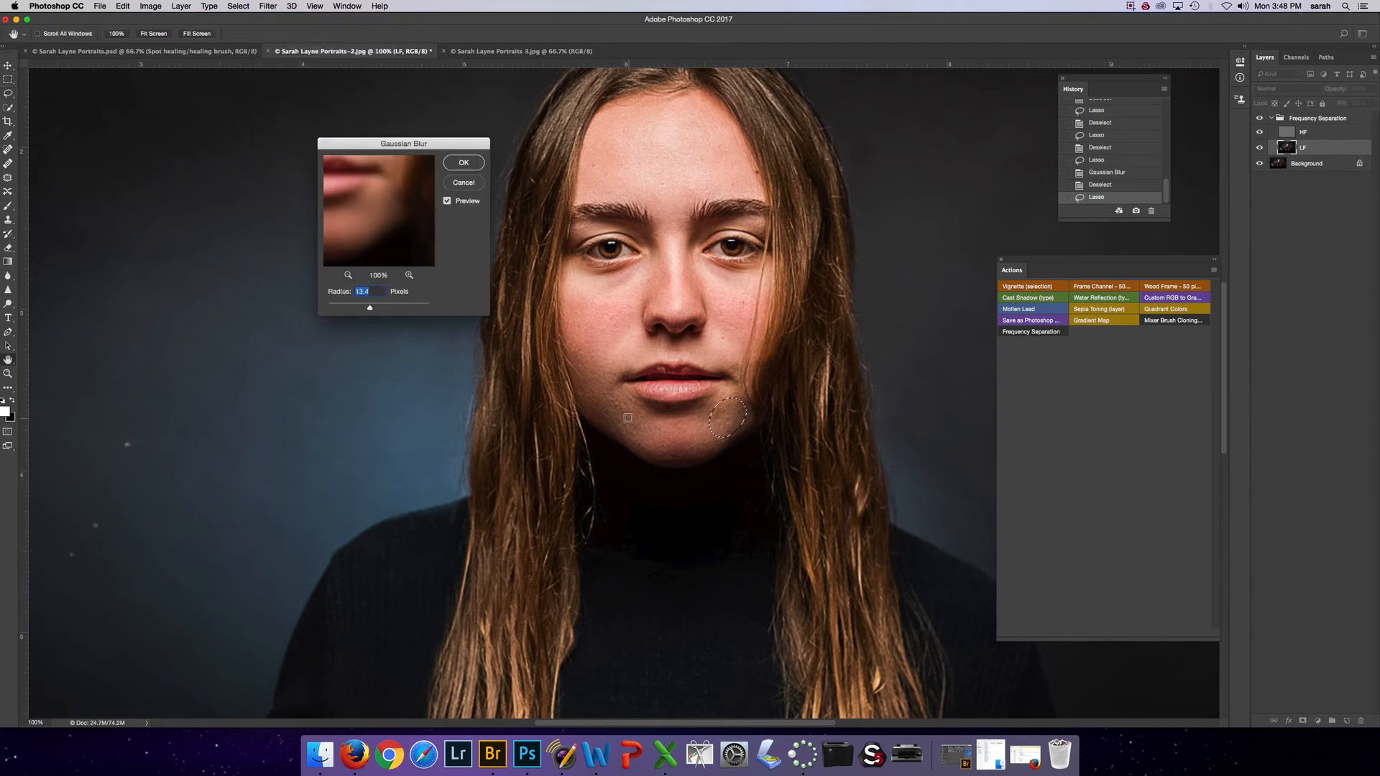
drag(369, 310, 371, 309)
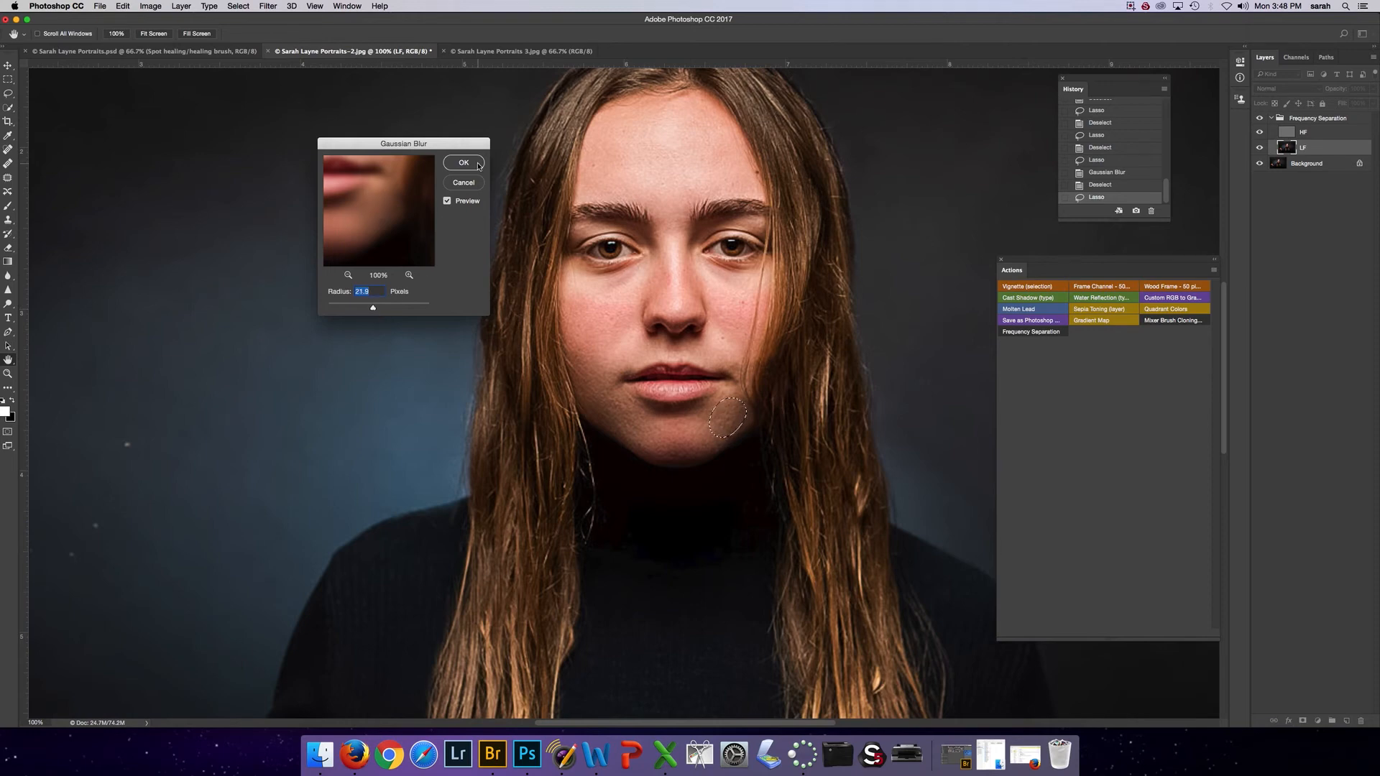
click(465, 163)
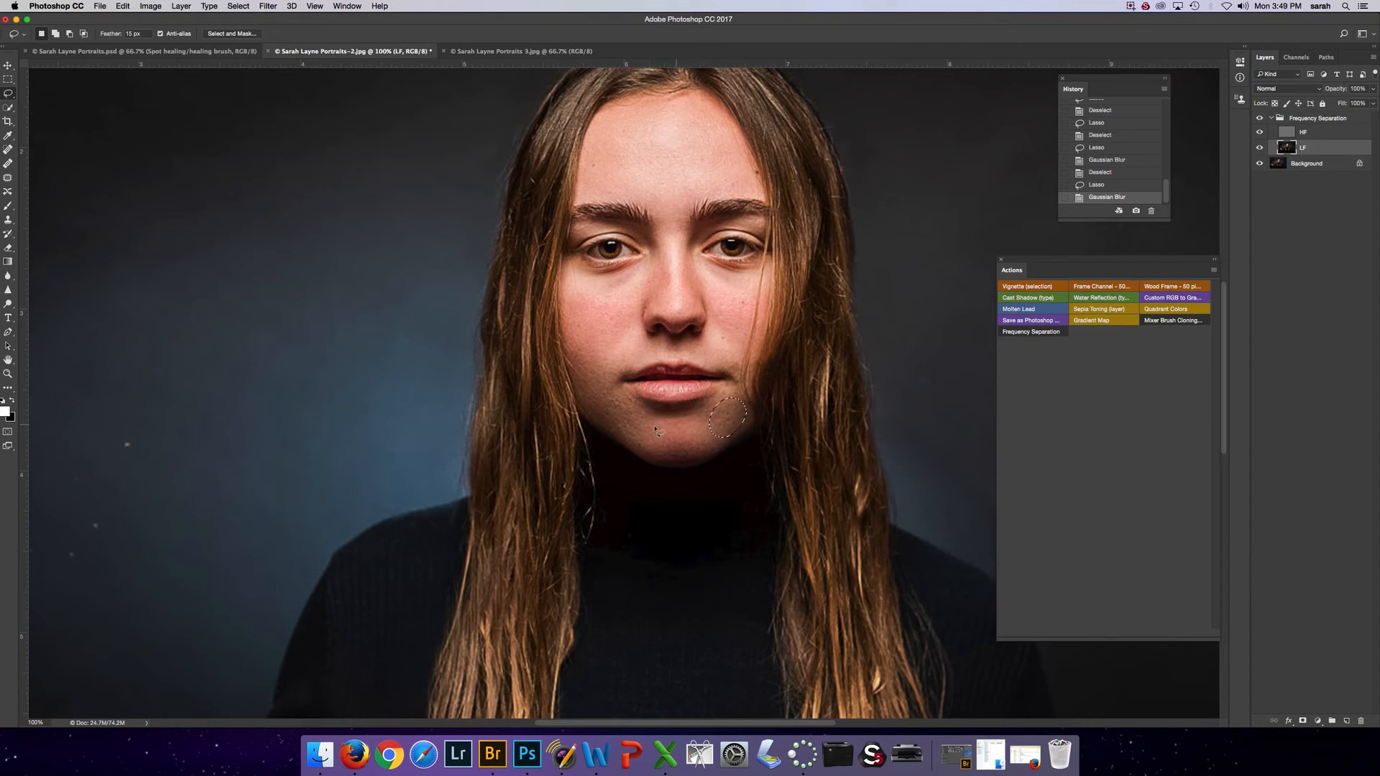
key(super+d)
- Lasso the small image-left jaw area beside the chin, apply a Gaussian Blur of about 30.3 pixels, and deselect it
mouse_move(651, 418)
mouse_down()
mouse_move(606, 397)
mouse_move(618, 434)
mouse_move(647, 448)
mouse_move(652, 416)
mouse_up()
click(270, 6)
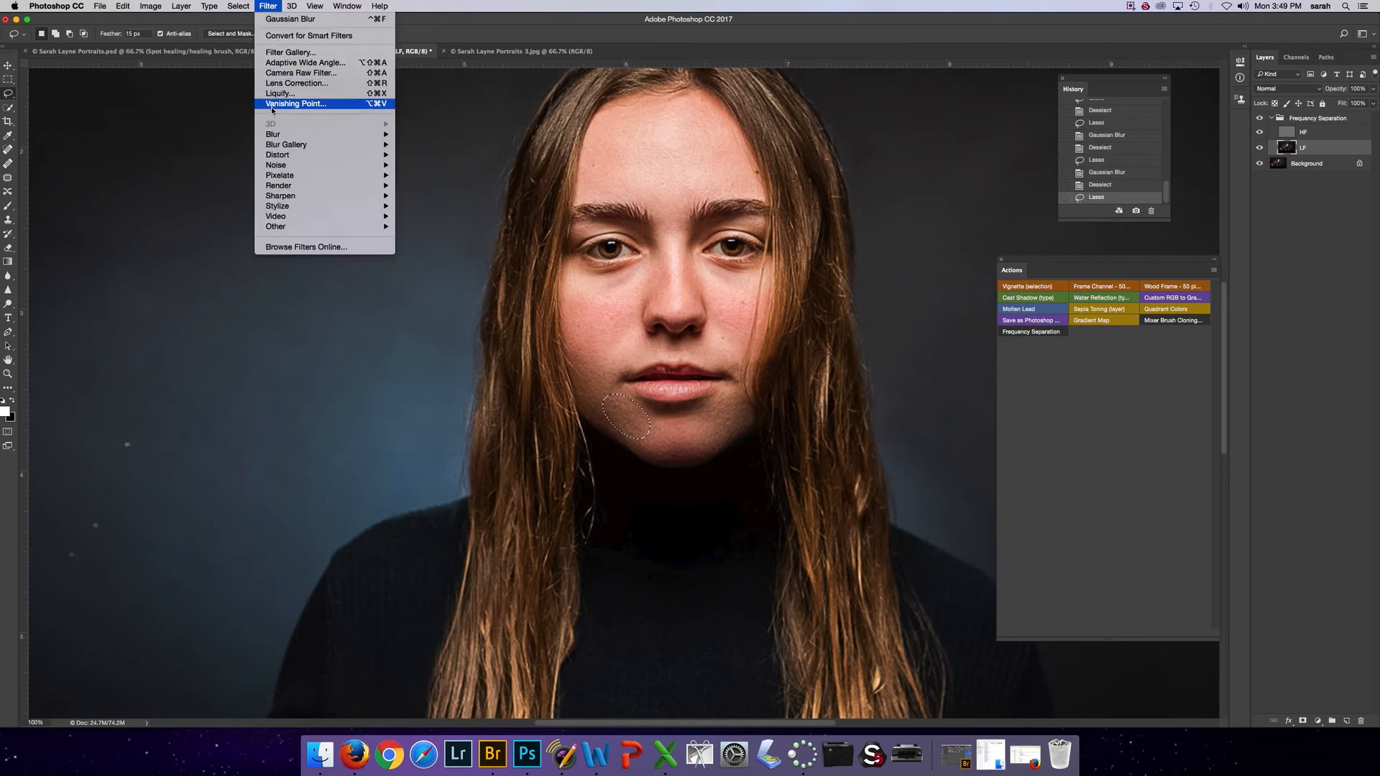
mouse_move(272, 134)
click(426, 176)
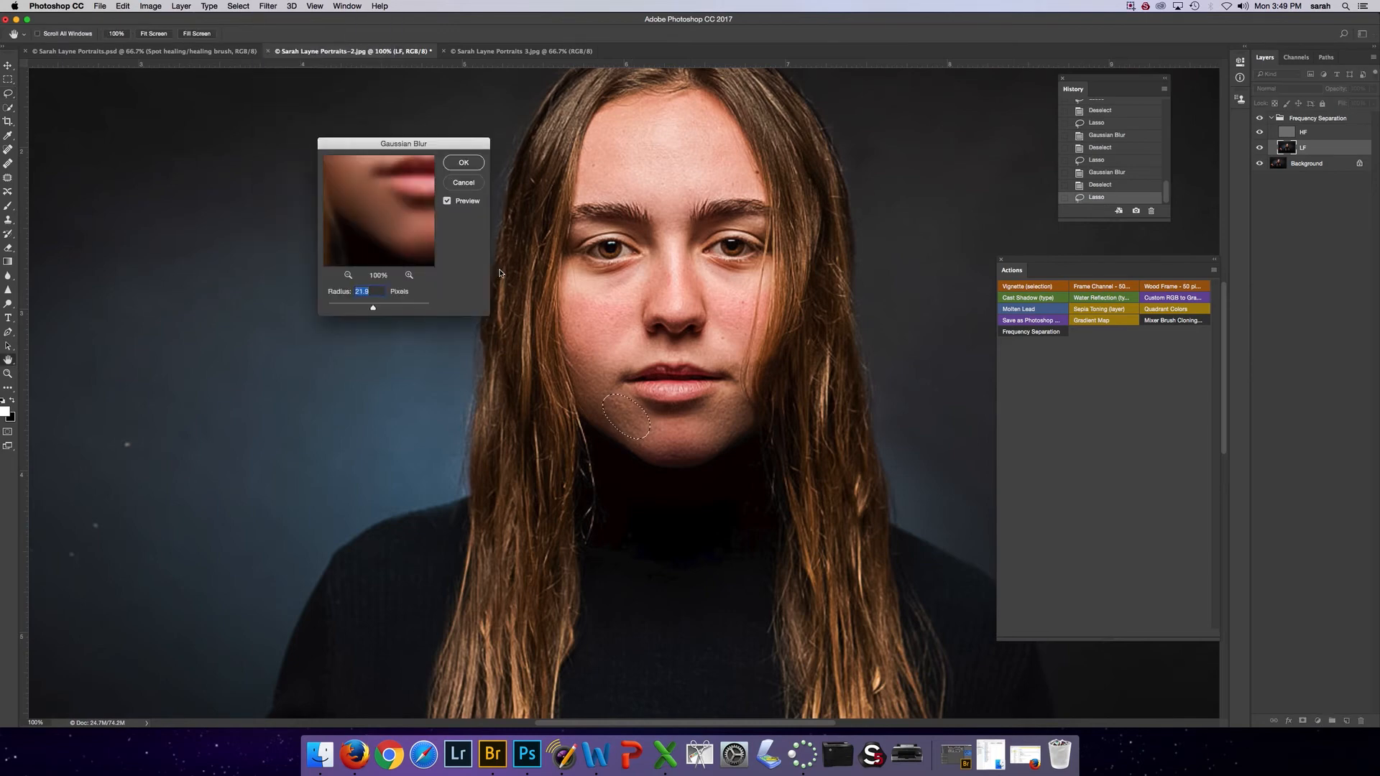
drag(372, 307, 376, 312)
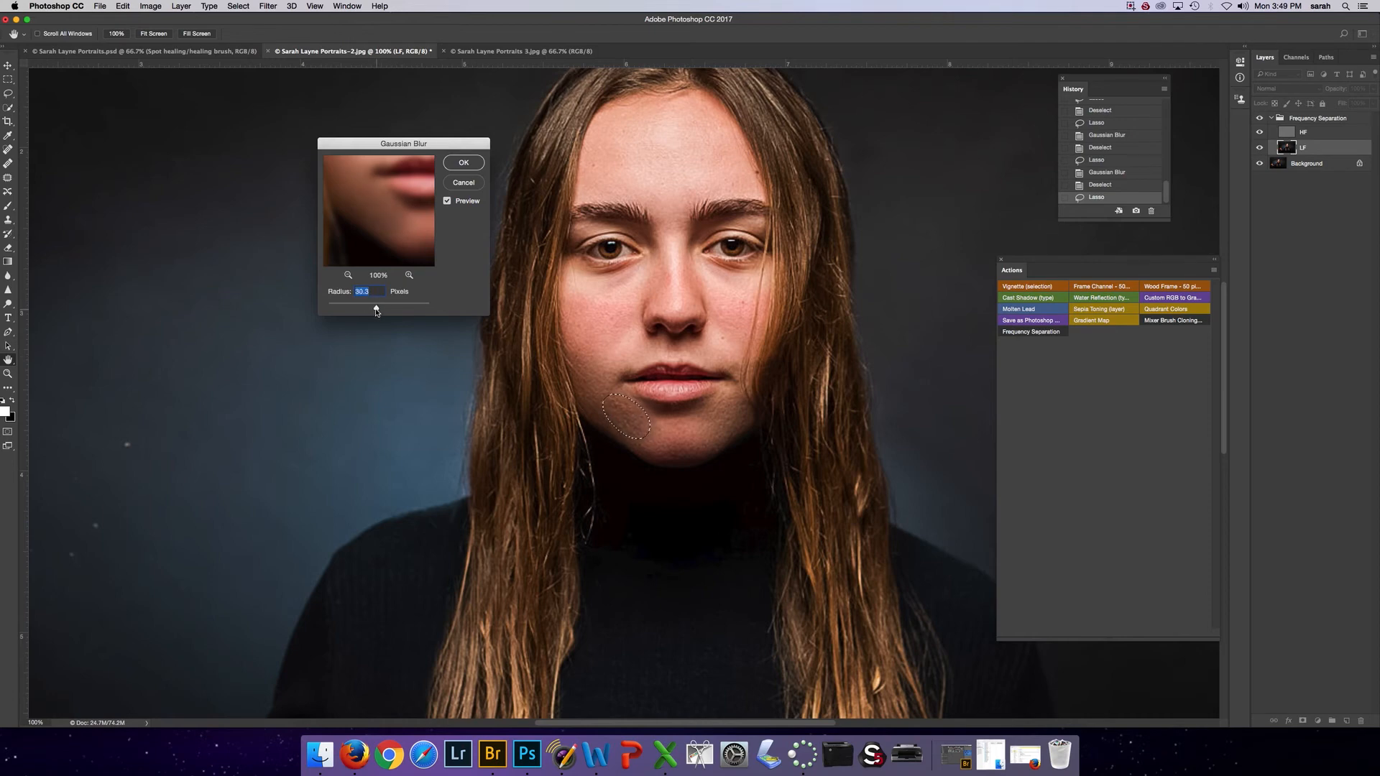
click(460, 169)
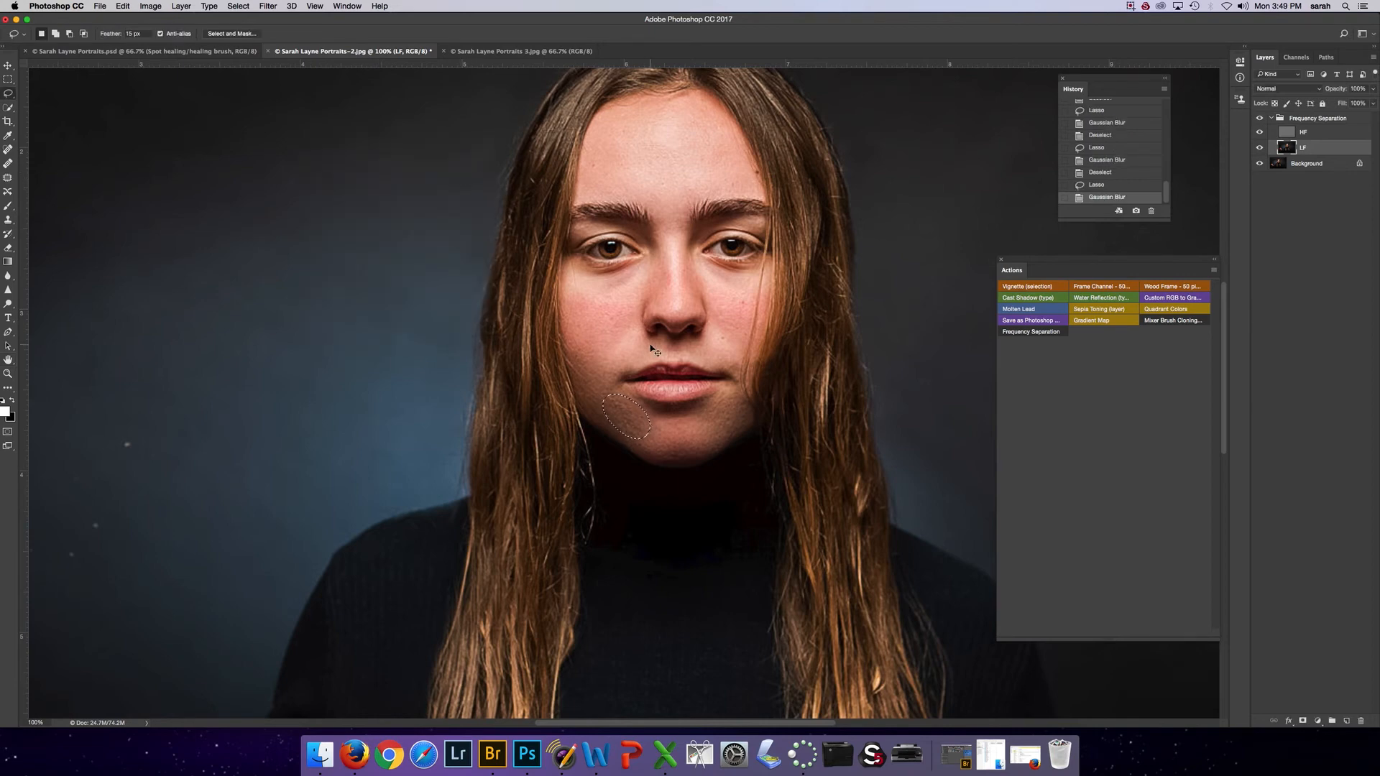
key(super+d)
- Compare the portrait before and after retouching by toggling the Frequency Separation group's visibility
click(1261, 120)
click(1261, 120)
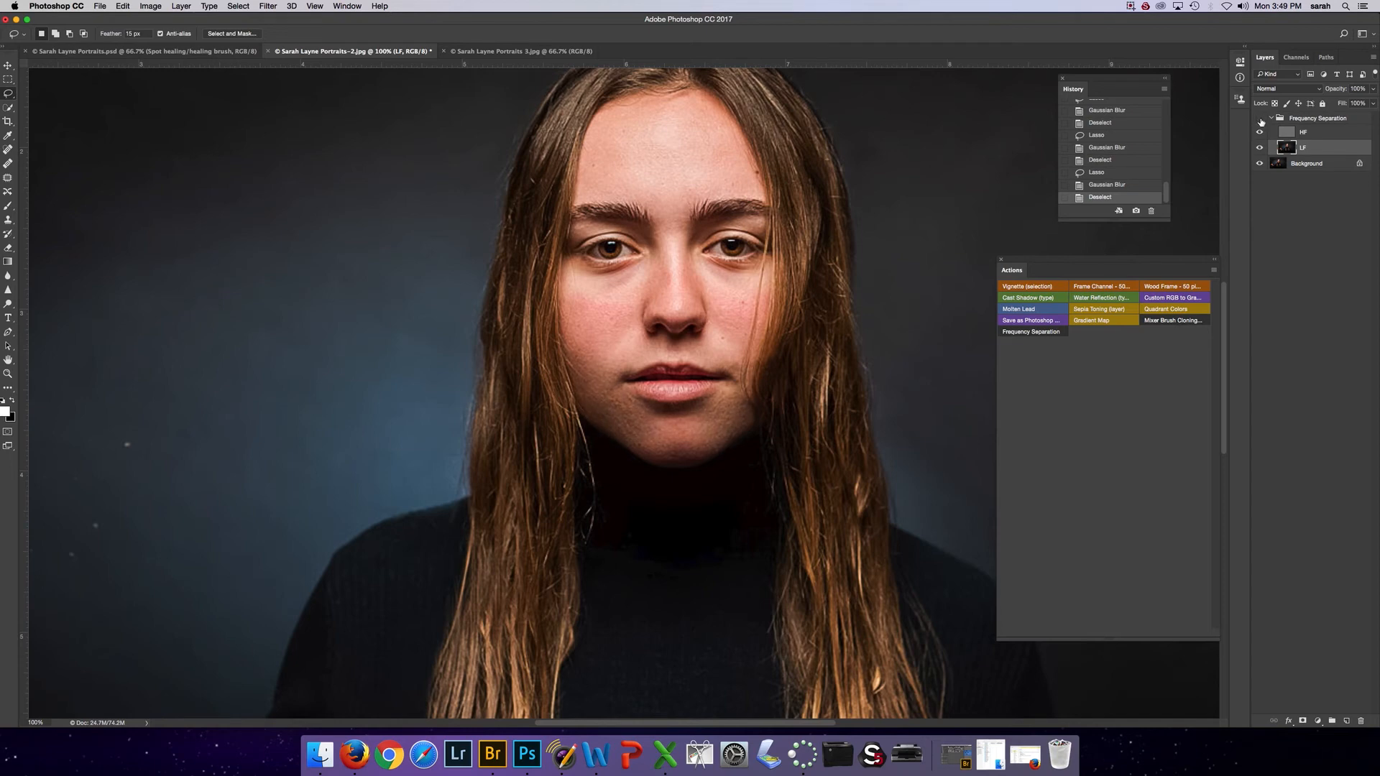
click(1260, 120)
click(1261, 120)
click(1261, 120)
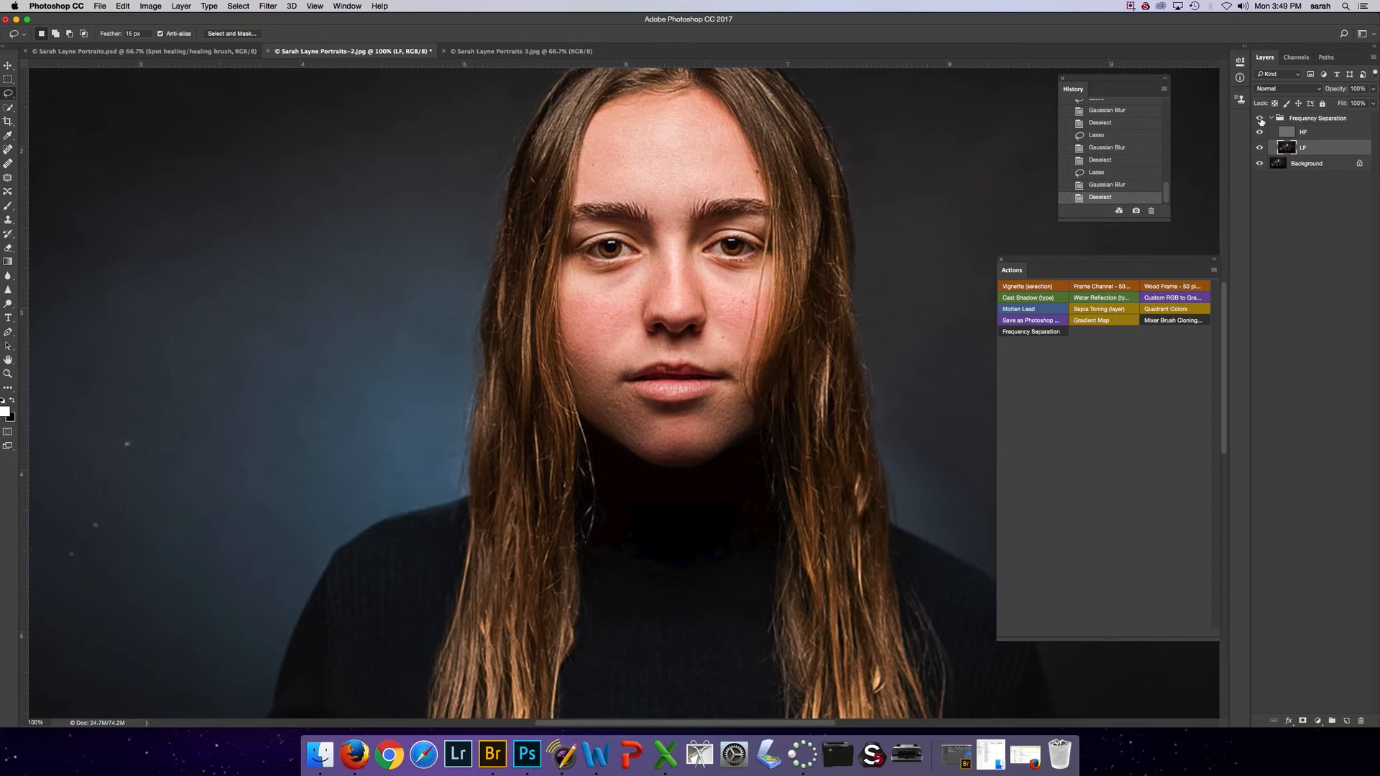
key(super+minus)
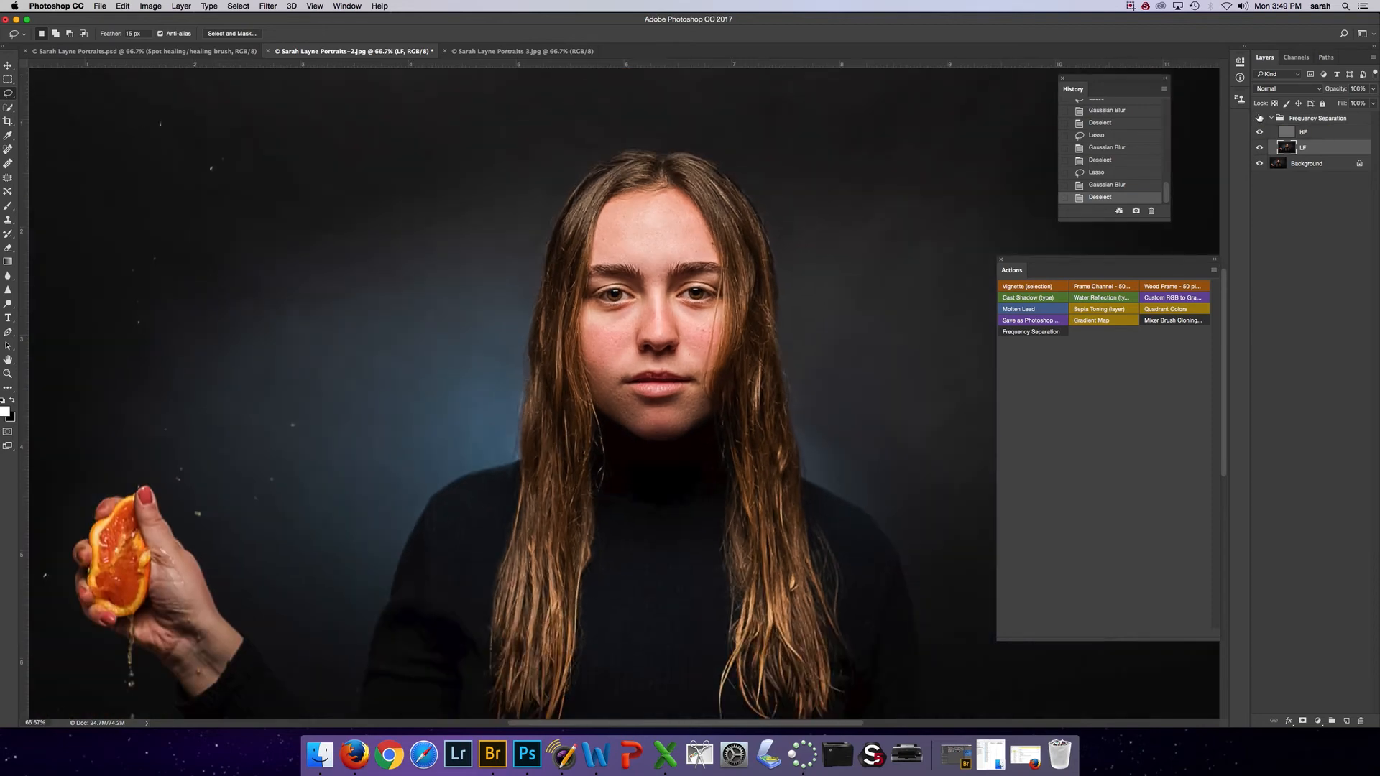
- Compare the smoothed skin with the original, and lower the LF layer's opacity to 66%
click(1259, 118)
click(1260, 117)
click(1260, 119)
click(1260, 119)
click(1259, 119)
click(1259, 119)
click(1373, 88)
drag(1371, 103, 1361, 102)
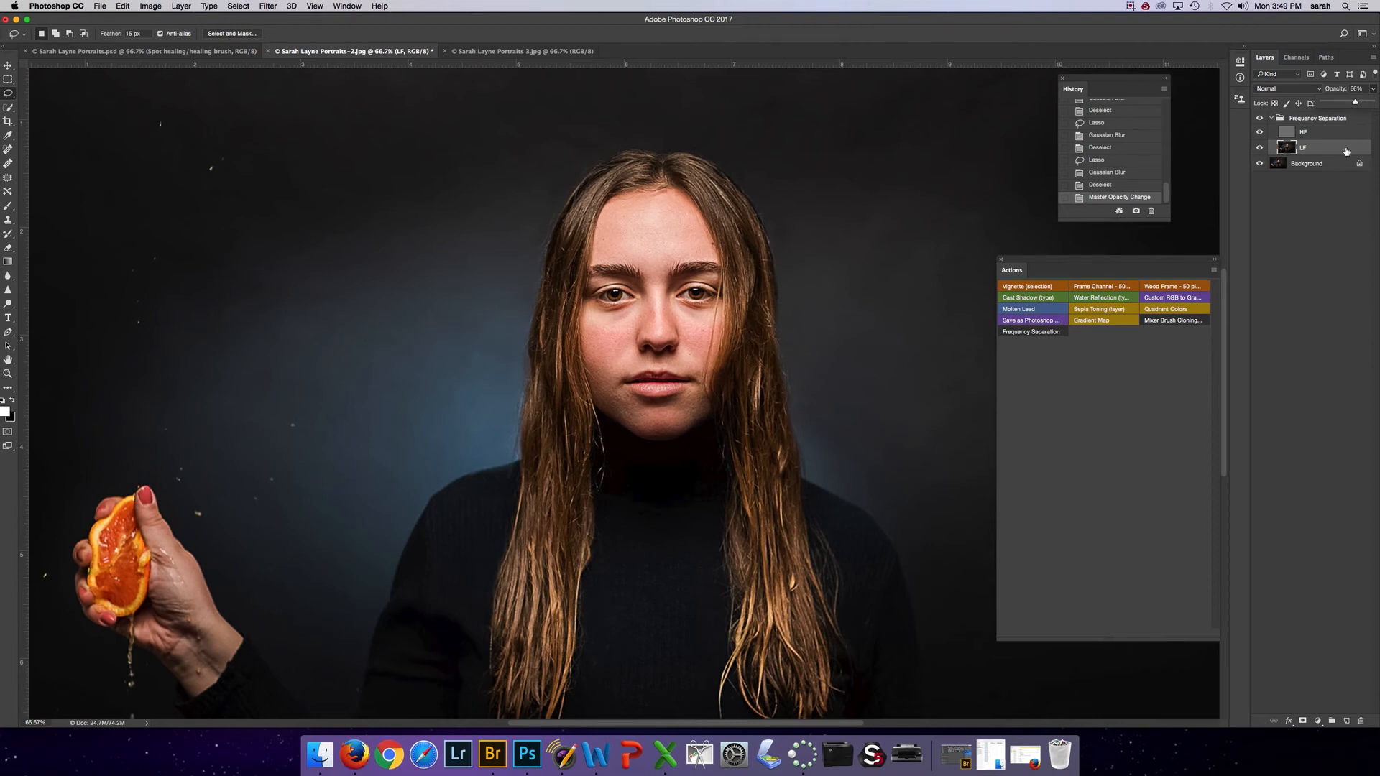
- Toggle the Frequency Separation group's visibility to judge the skin with the reduced LF opacity
click(1257, 121)
click(1257, 121)
click(1258, 120)
click(1257, 120)
click(1257, 120)
click(1258, 121)
click(1257, 120)
click(1257, 120)
click(1257, 120)
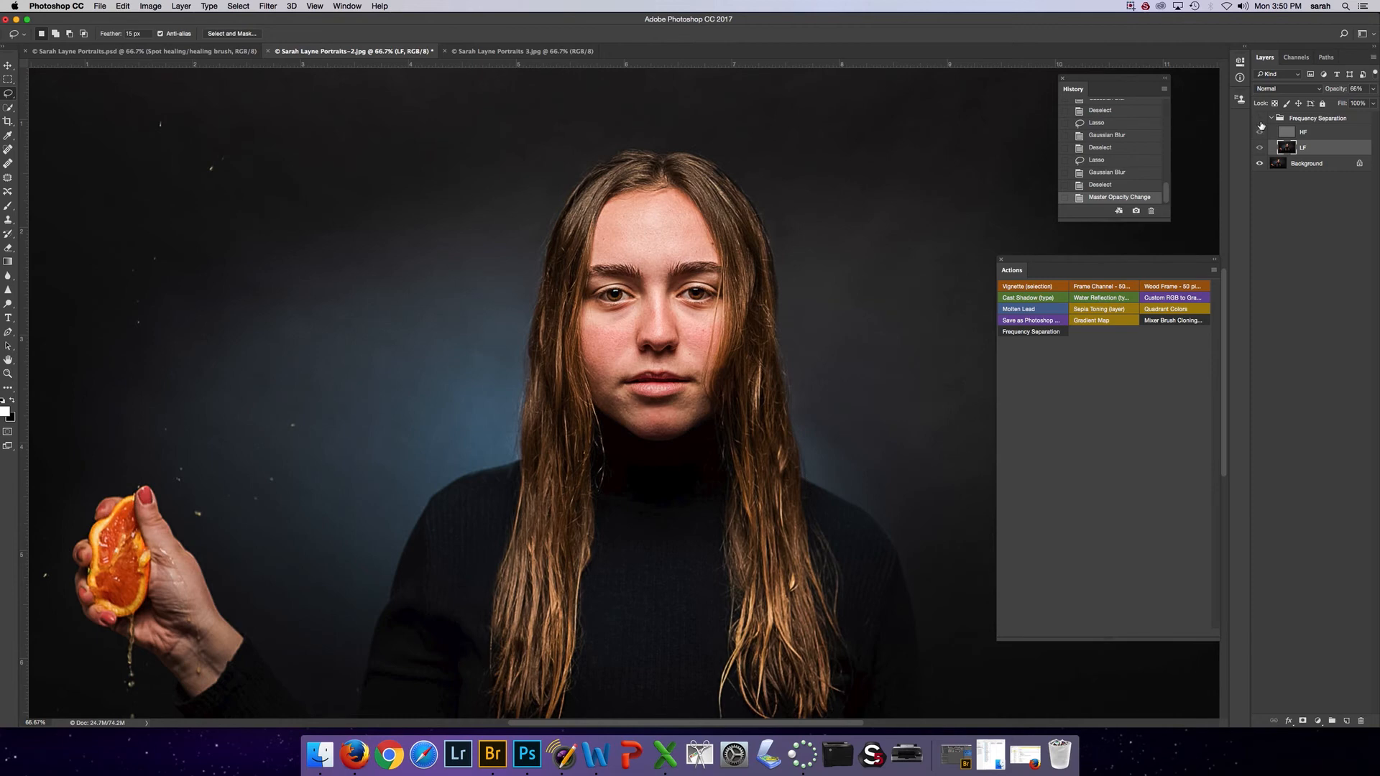
click(1257, 120)
- On the HF layer, clone sampled skin texture over the blemishes below the lower lip with a smaller Clone Stamp brush
click(1321, 133)
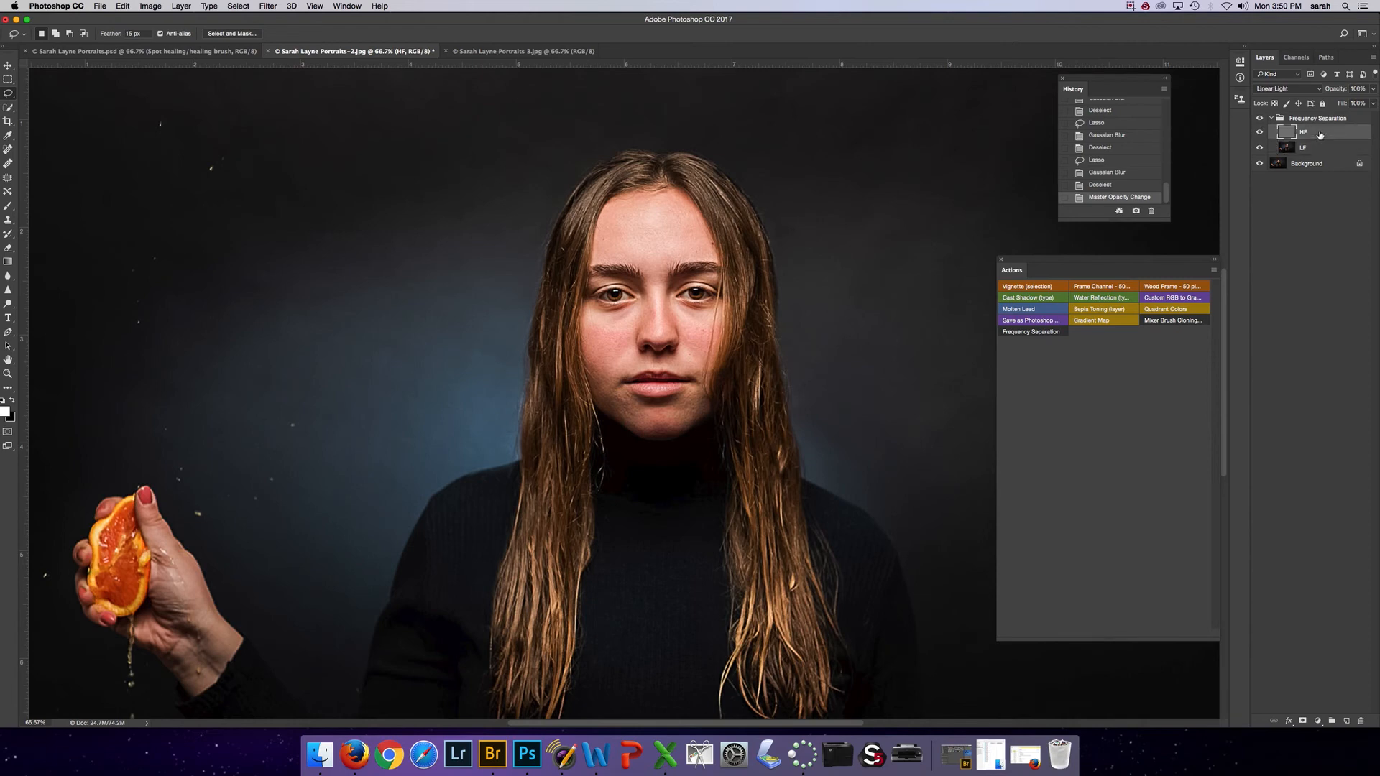
key(super+minus)
key(super+minus)
key(super+minus)
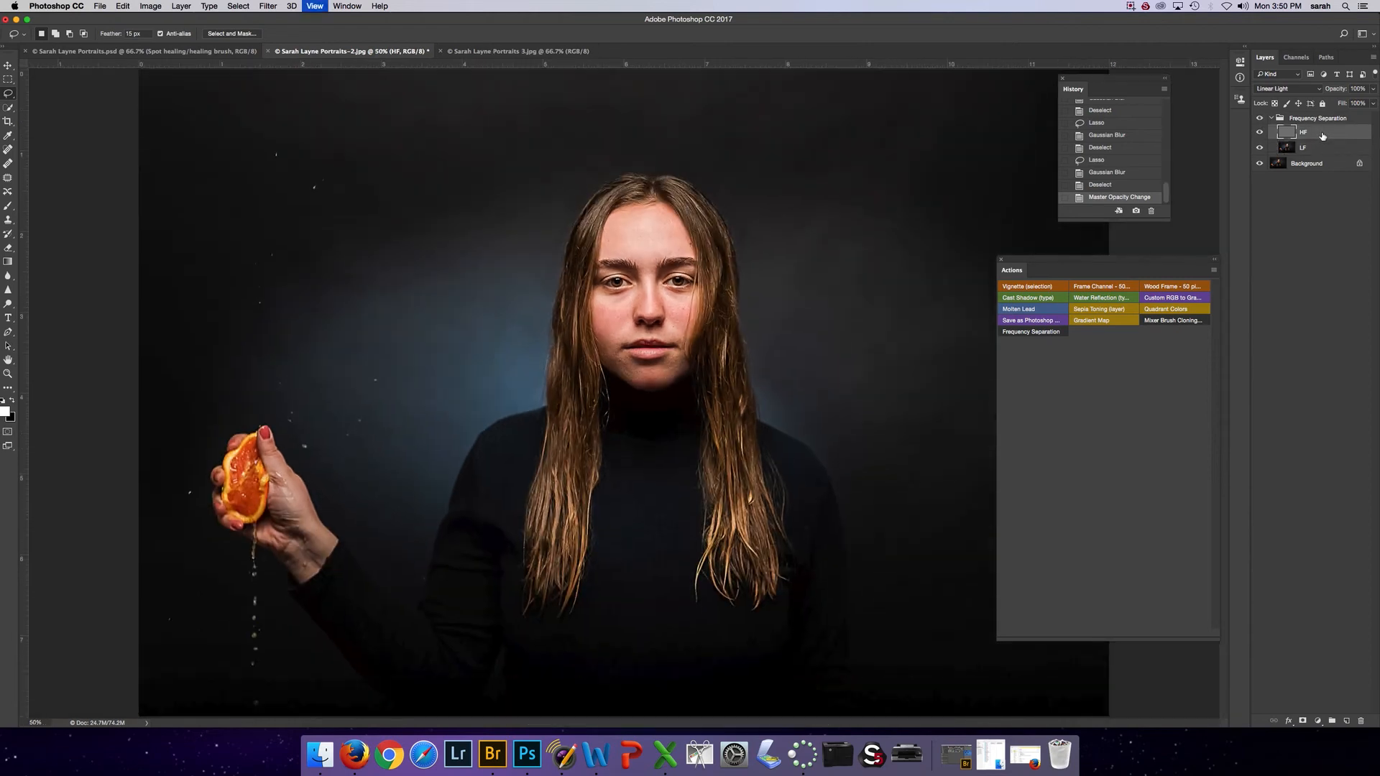
key(super+plus)
key(super+plus)
key(super+plus)
key(super+plus)
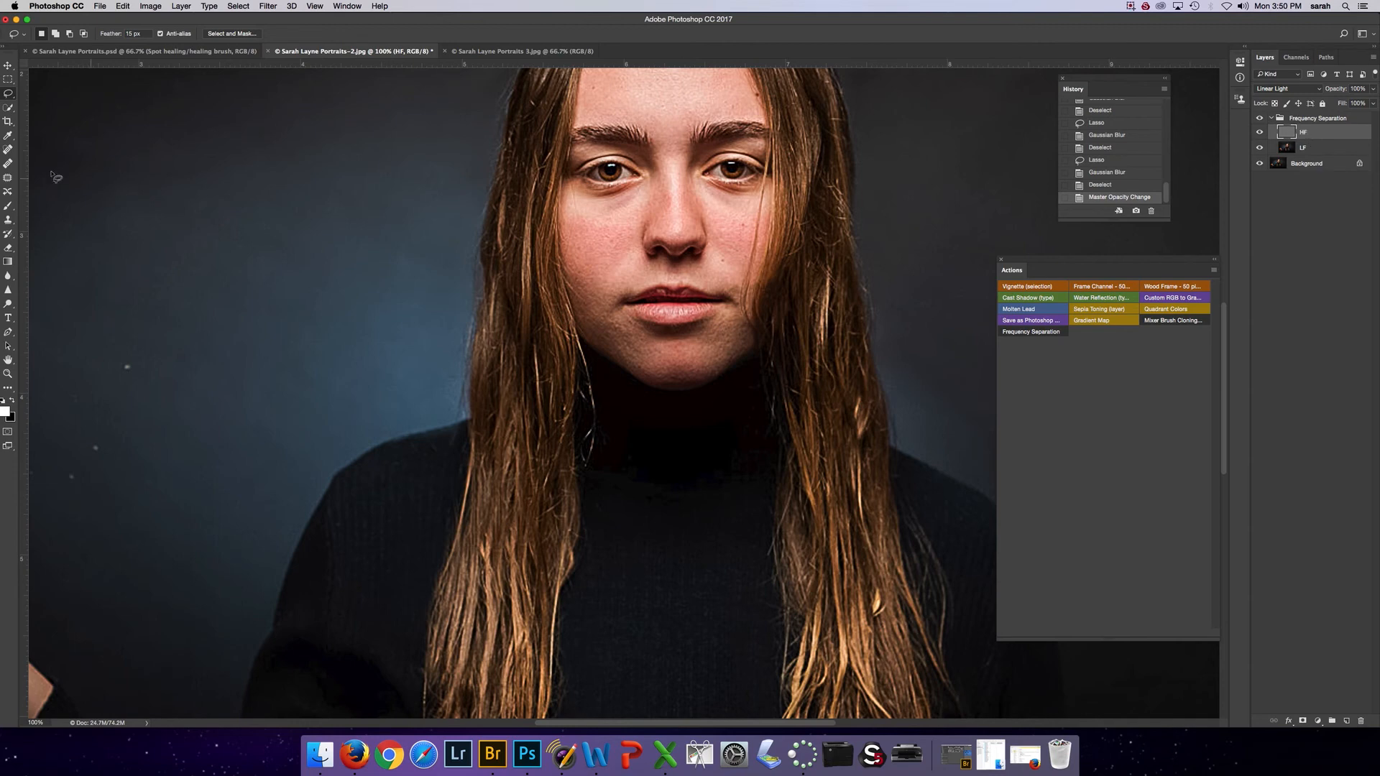
key(s)
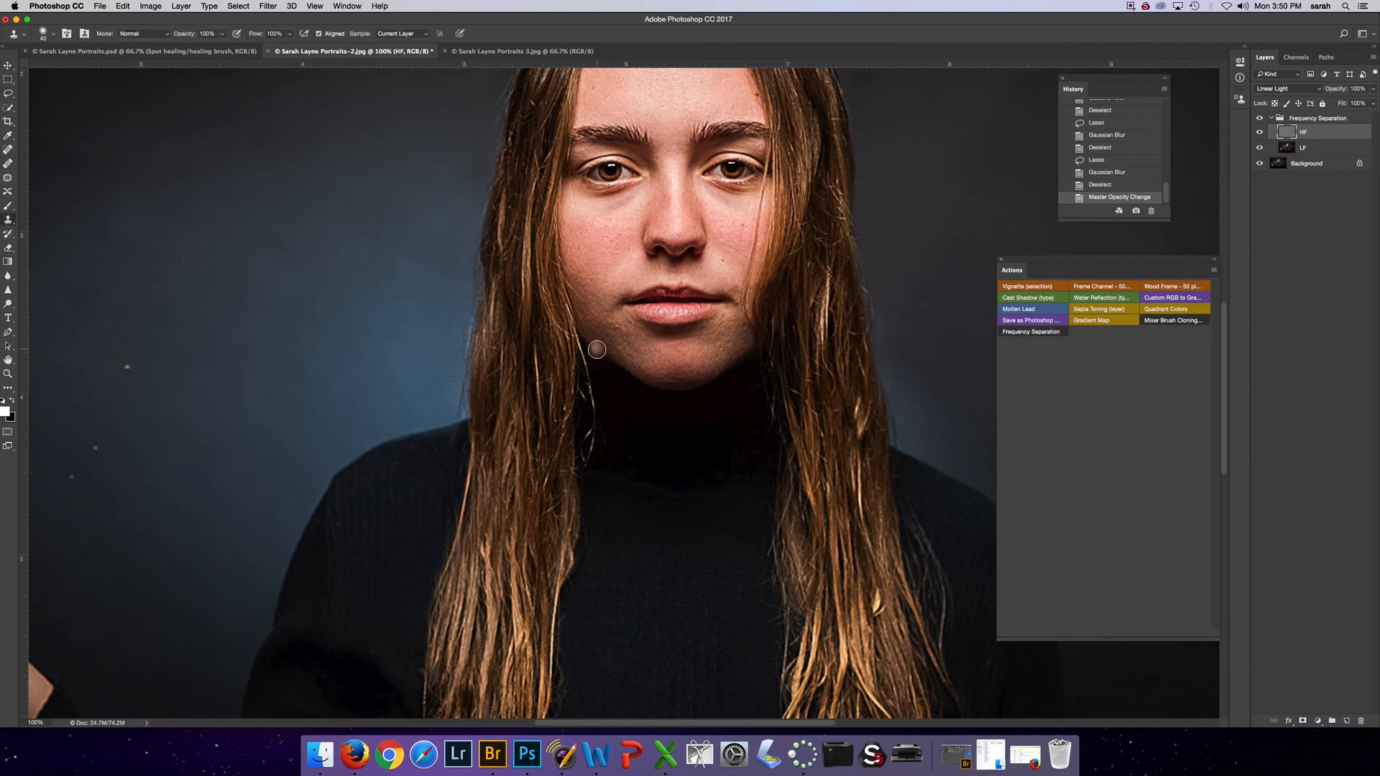
alt+click(687, 414)
key(bracketleft)
key(bracketleft)
click(632, 329)
click(654, 332)
click(676, 335)
click(694, 336)
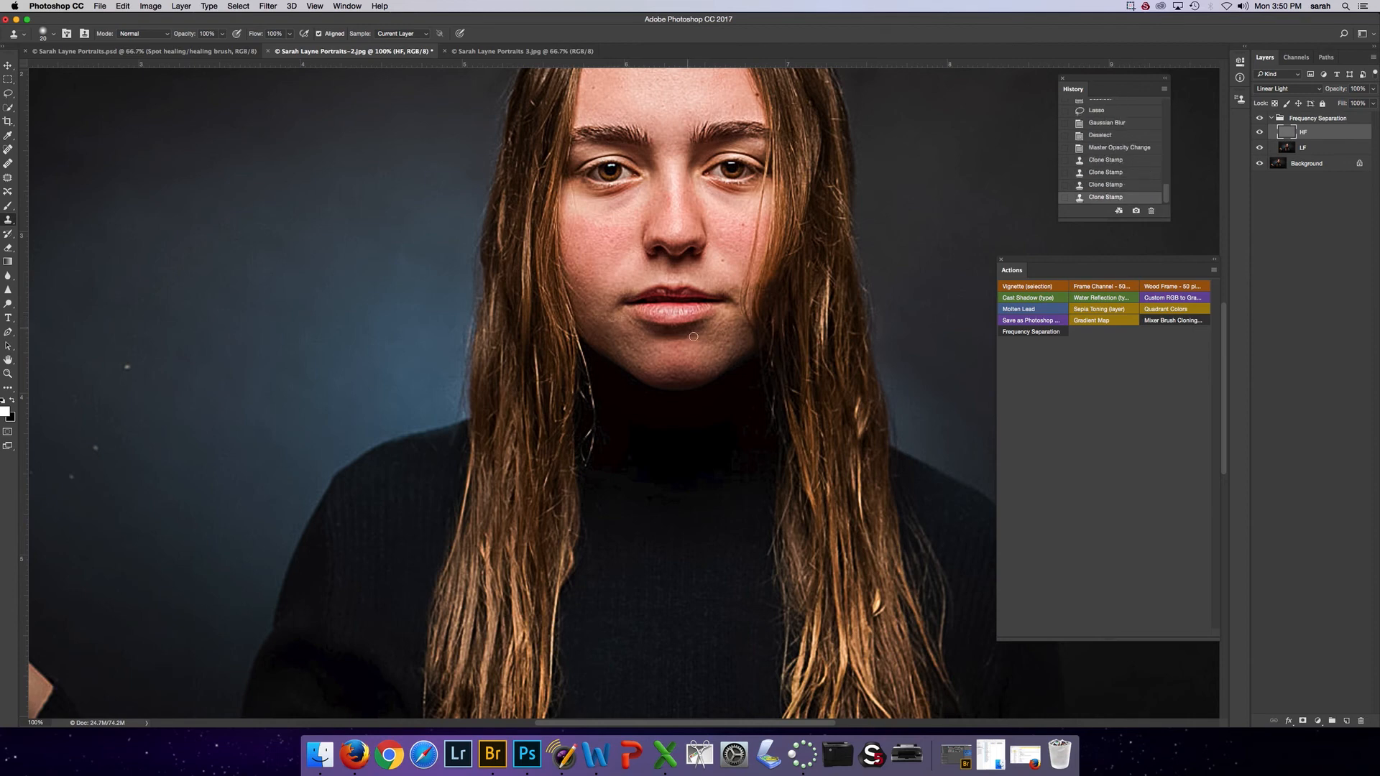
- Clone clean skin texture over the blemishes on the lower chin and image-left jaw of the HF layer
click(614, 338)
click(641, 346)
click(642, 366)
click(658, 371)
alt+click(619, 339)
drag(615, 323, 607, 316)
- Remove the blemishes on the image-right chin and near the mouth corner with the Spot Healing Brush
click(7, 150)
click(730, 345)
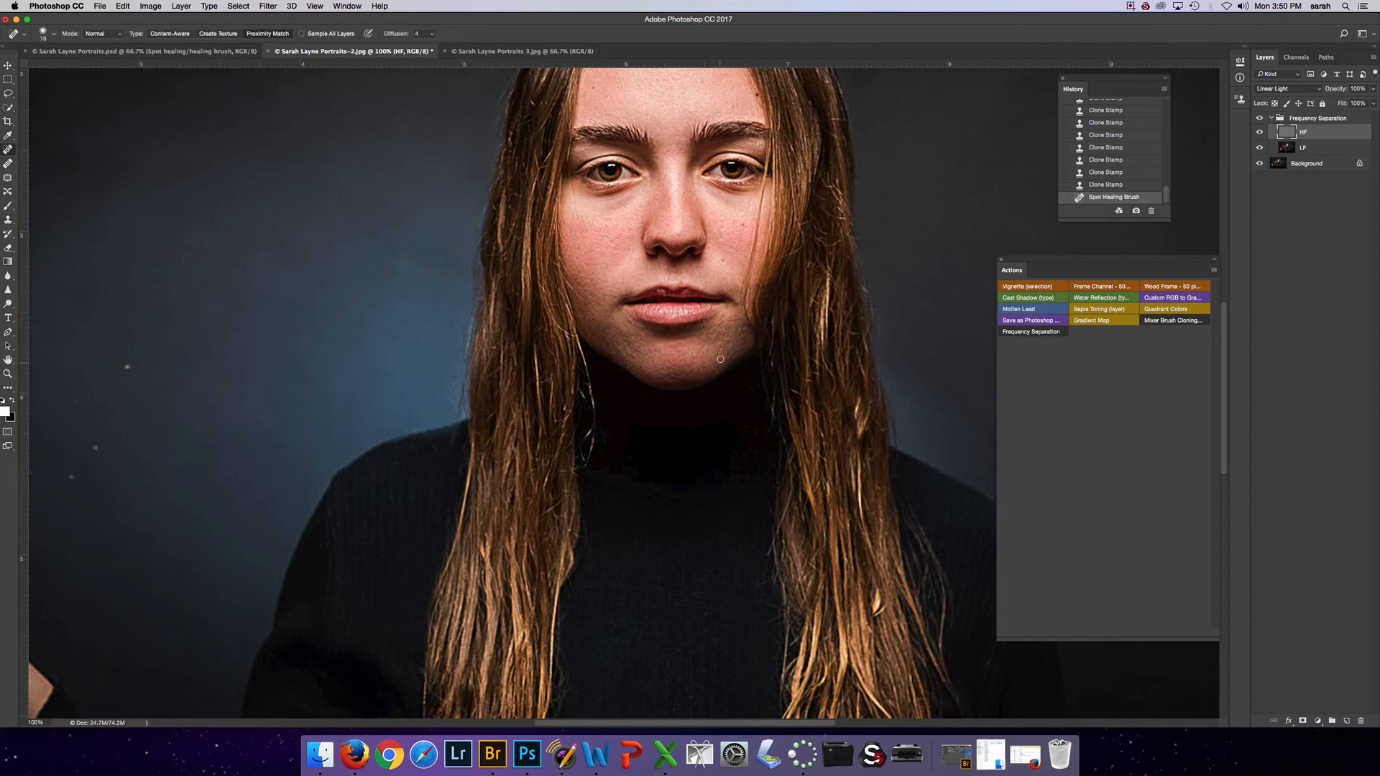
click(730, 345)
click(727, 349)
click(726, 348)
click(730, 320)
- Heal the small spots above the image-right mouth corner and on the image-left cheek beside the nose
click(729, 273)
click(728, 274)
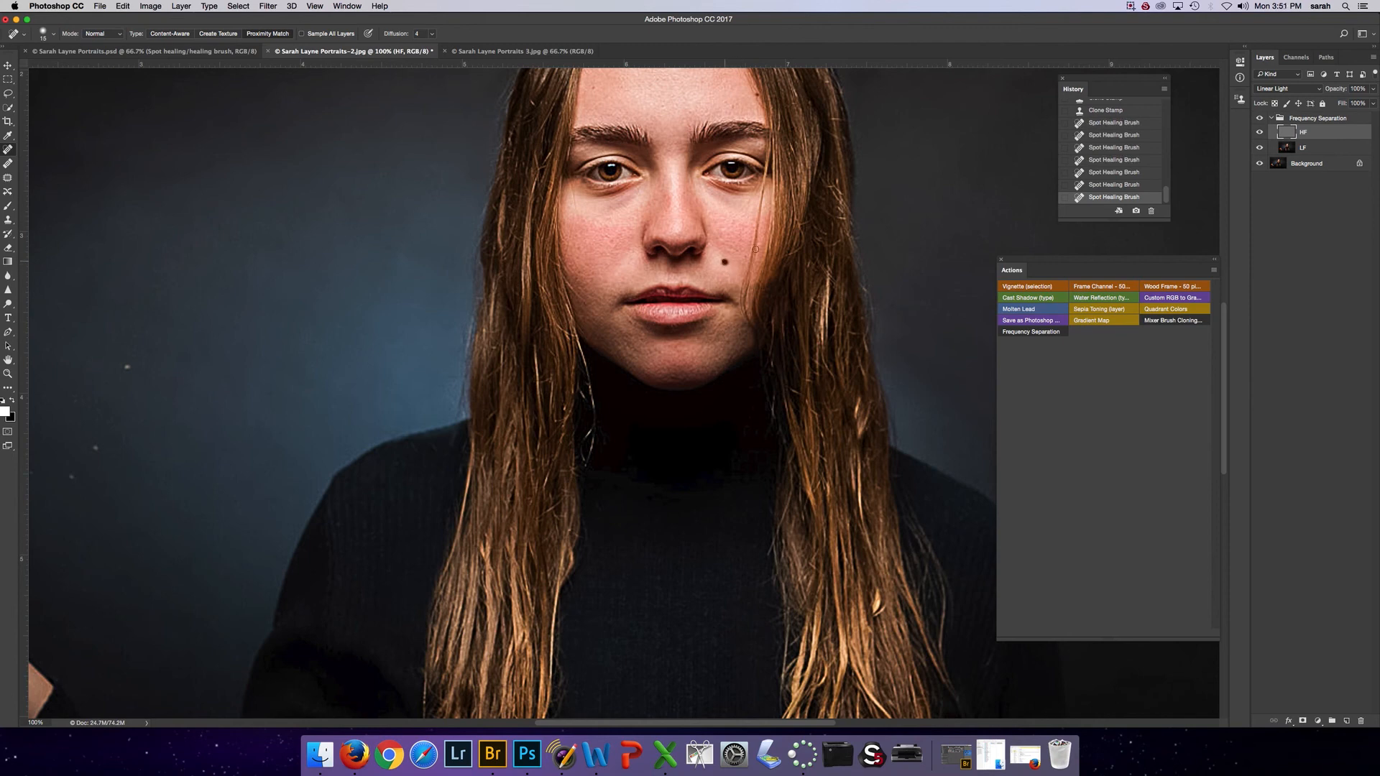
click(618, 250)
click(625, 242)
- Compare the whole portrait before and after by toggling the LF layer and the Frequency Separation group
scroll(777, 271, up, 1)
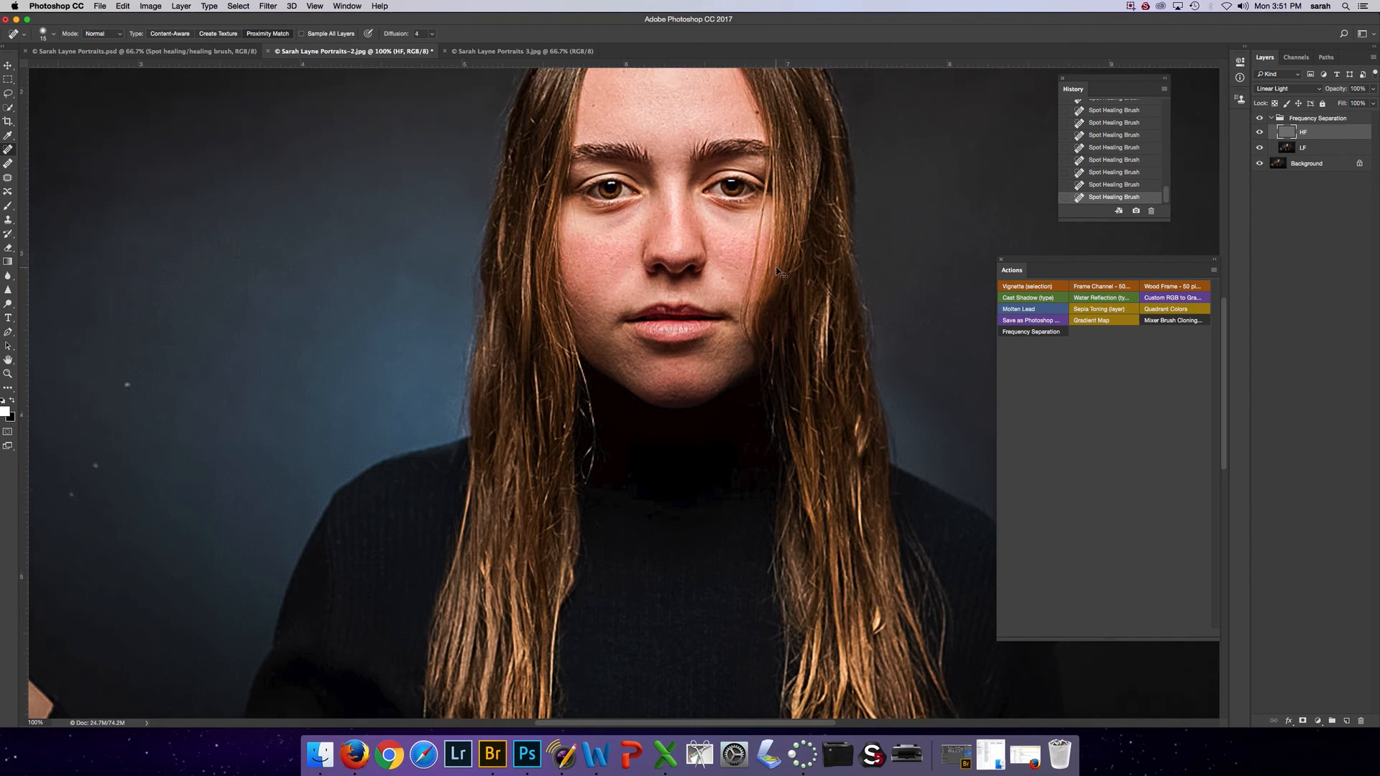
key(super+minus)
key(super+minus)
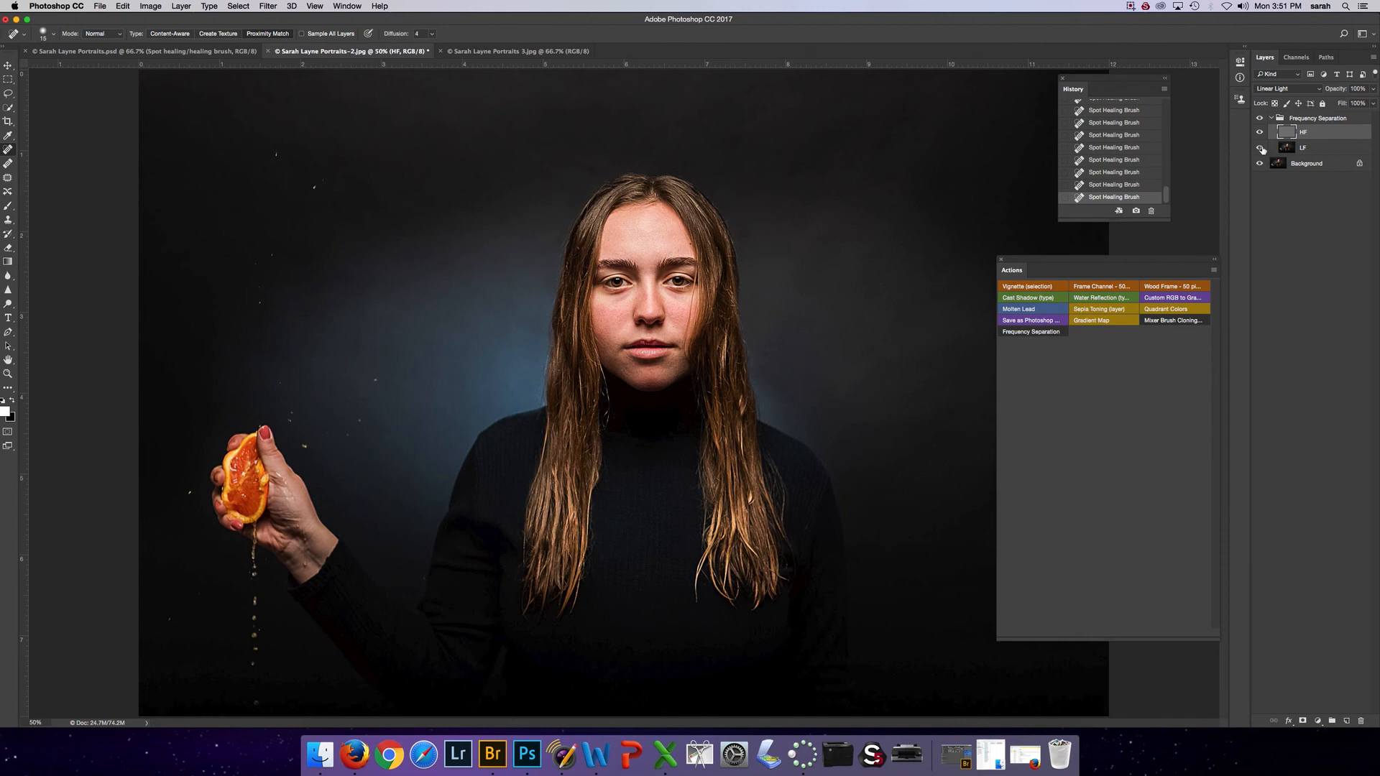
click(1260, 148)
click(1262, 148)
click(1260, 118)
click(1260, 119)
click(1260, 119)
click(1260, 119)
click(1260, 118)
click(1259, 121)
- In the portrait with the whole oranges, run the Frequency Separation action with a 5.8-pixel Gaussian Blur and expand the resulting group
click(158, 53)
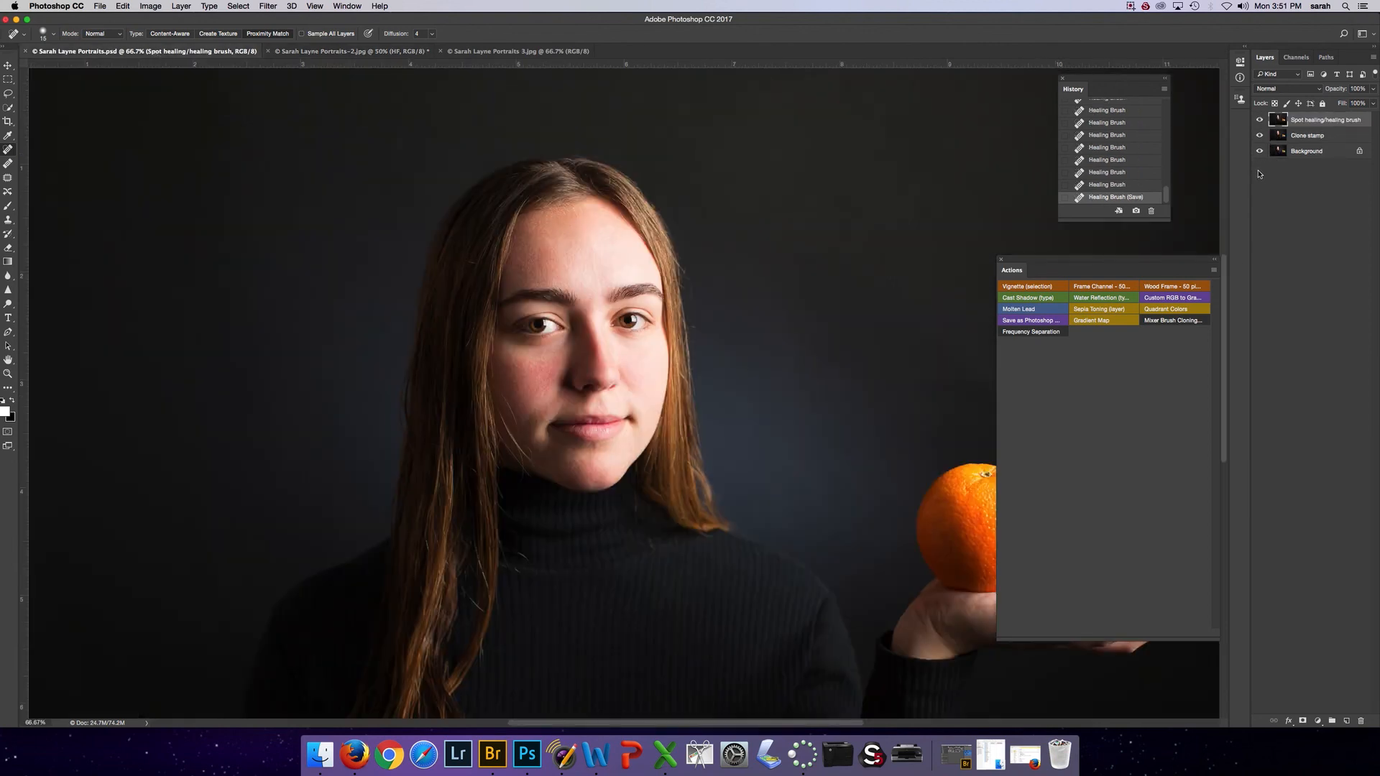
key(super+minus)
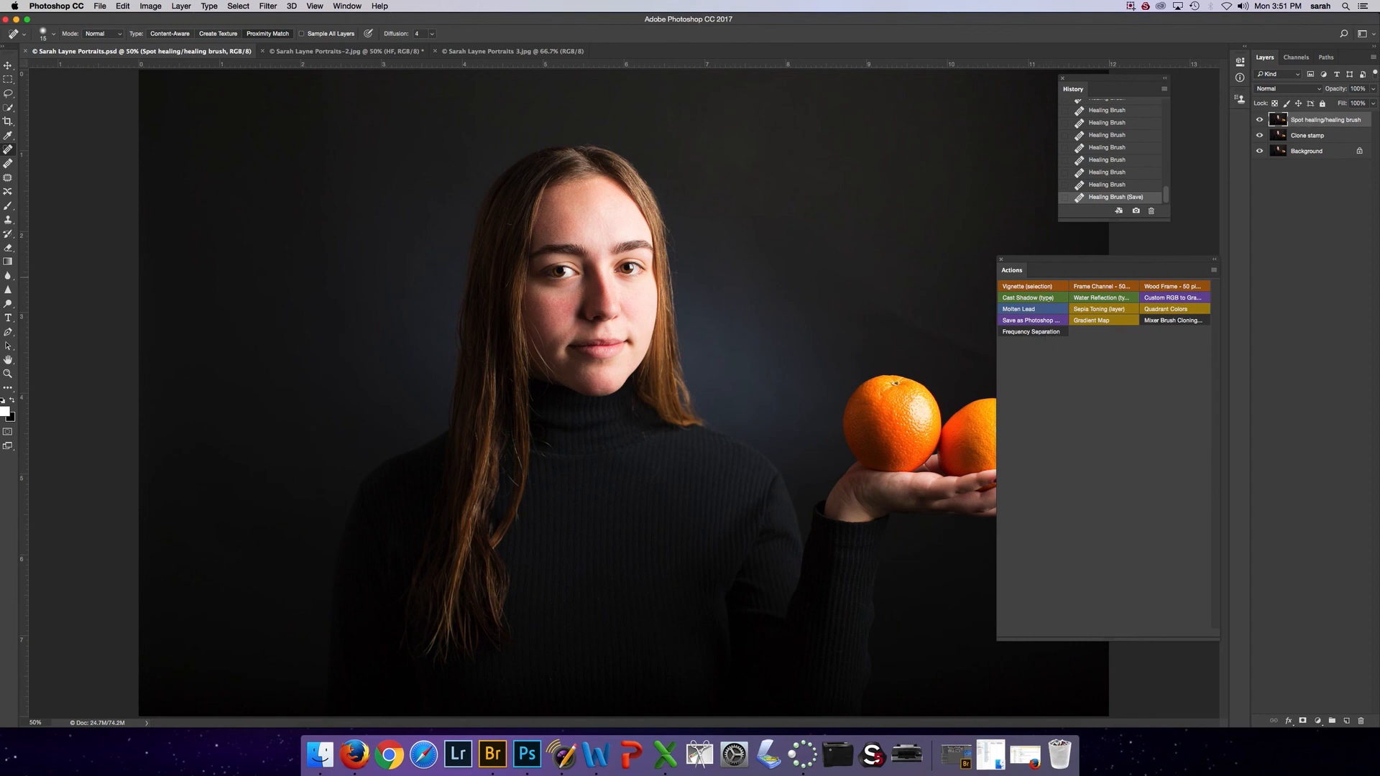
click(1019, 334)
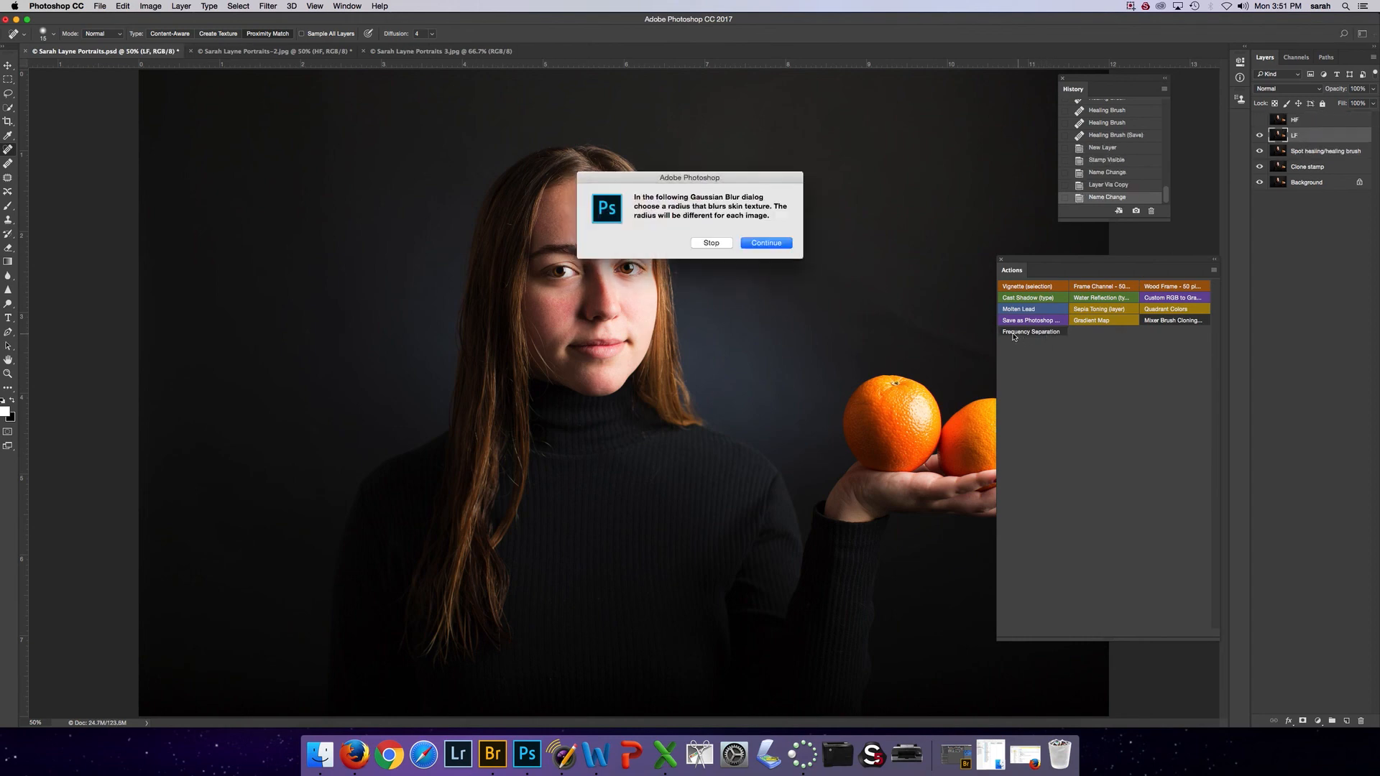
click(766, 243)
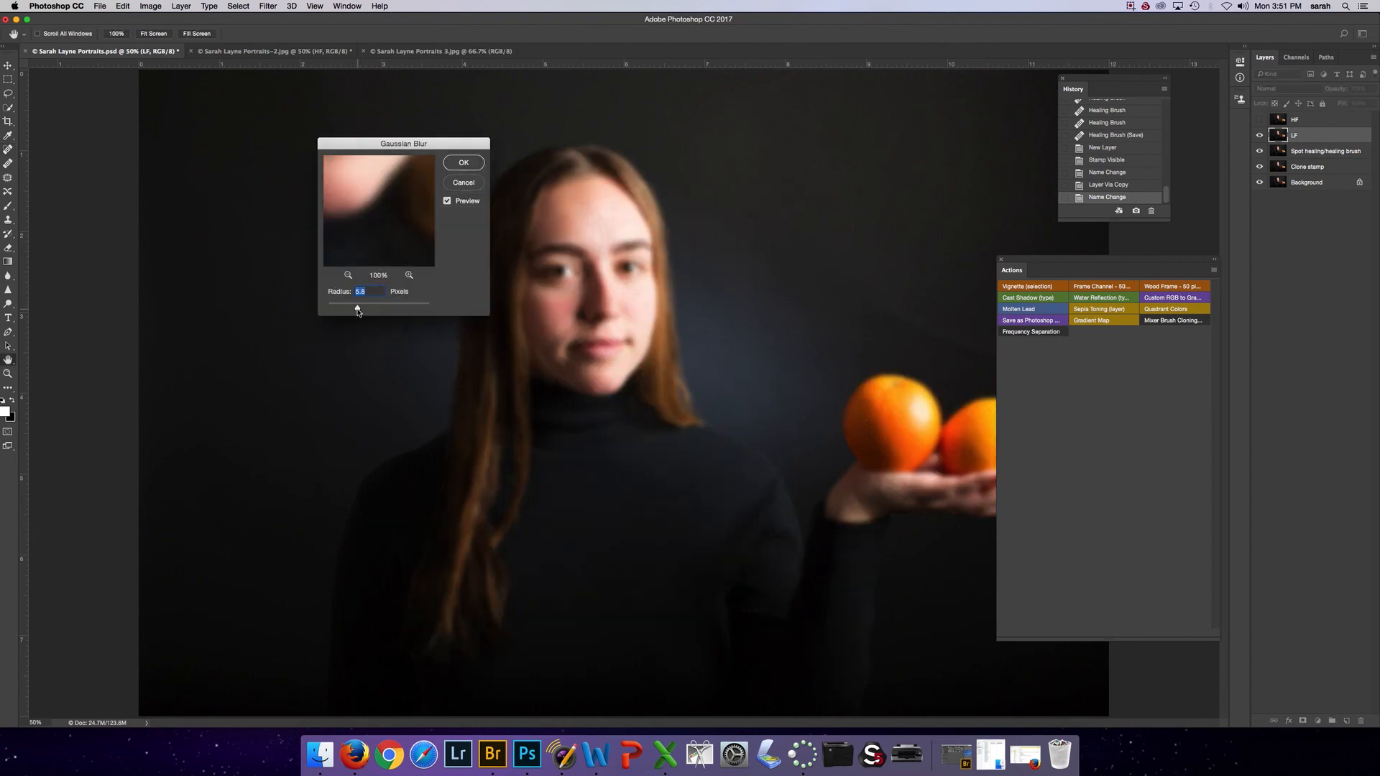
click(462, 164)
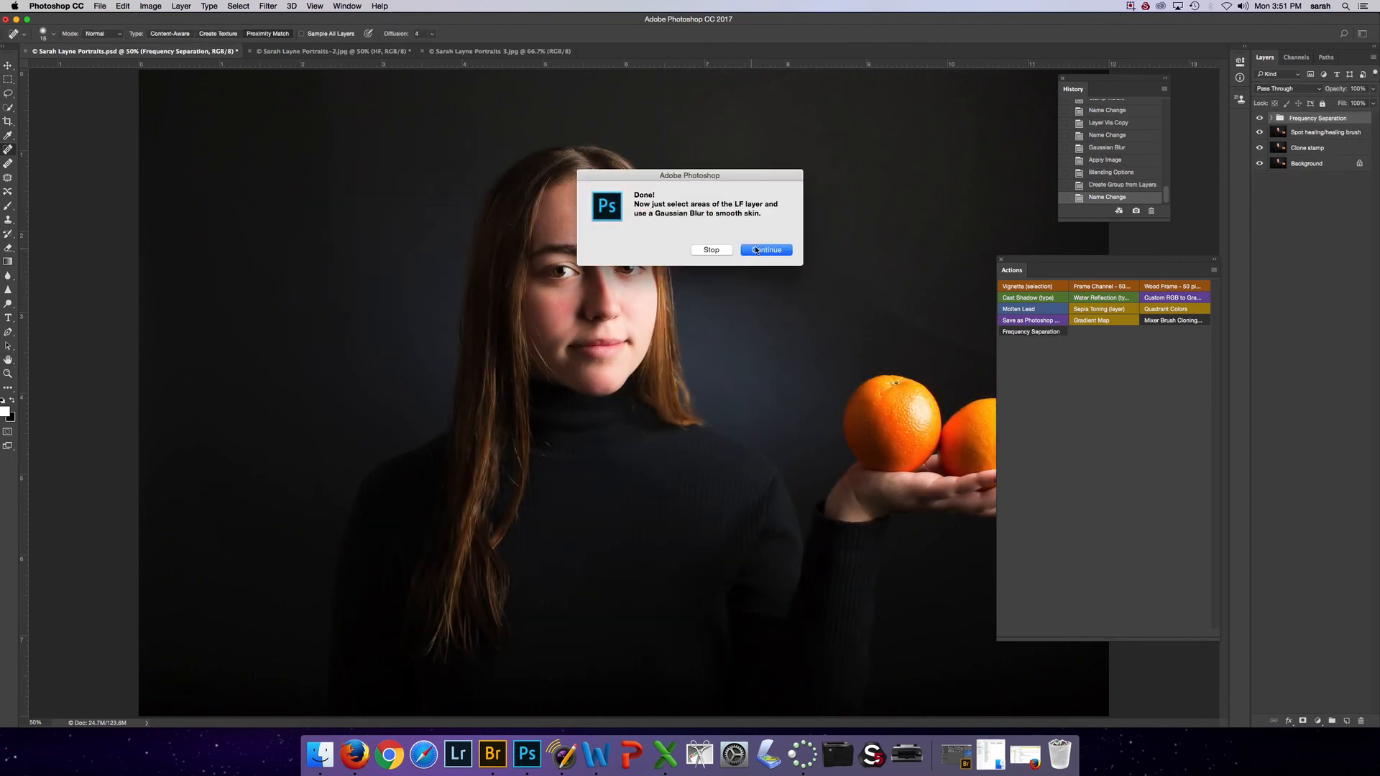
click(751, 243)
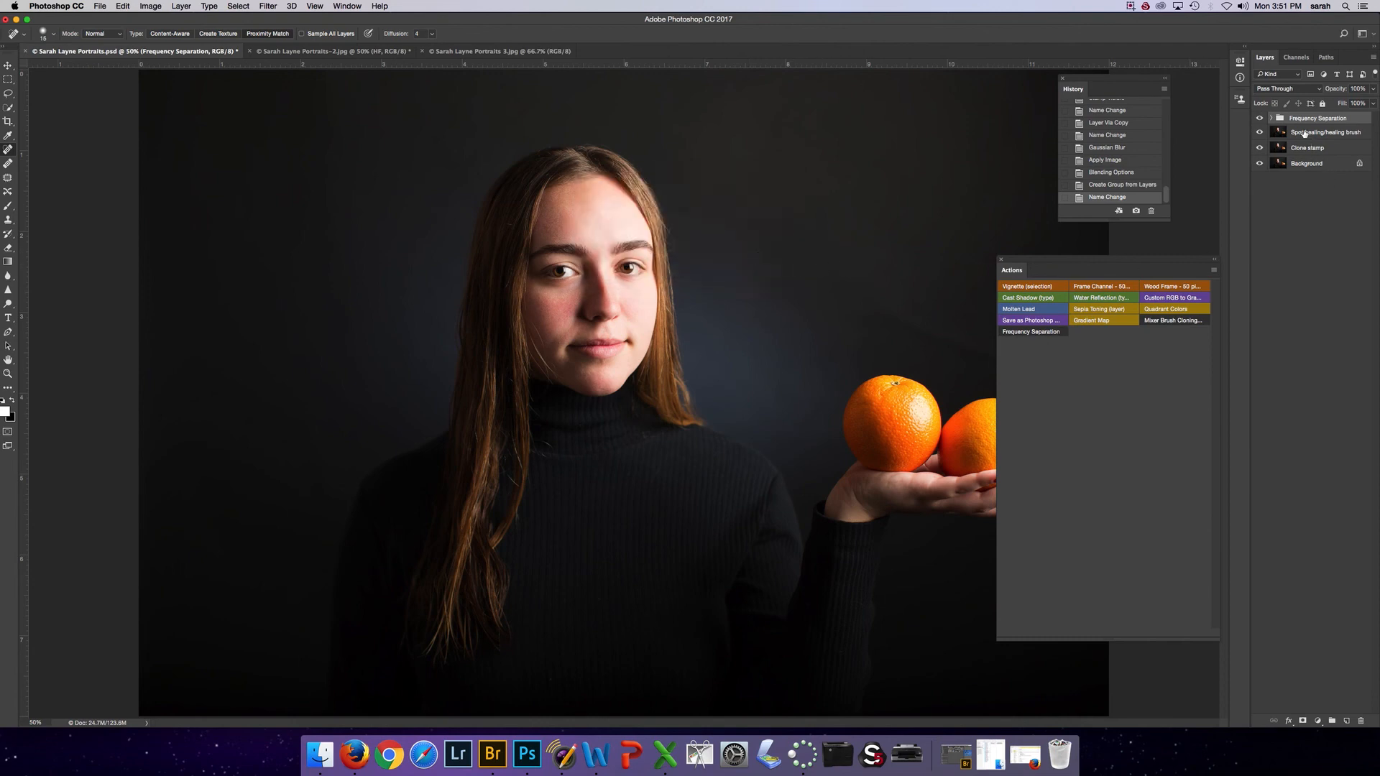
click(1271, 118)
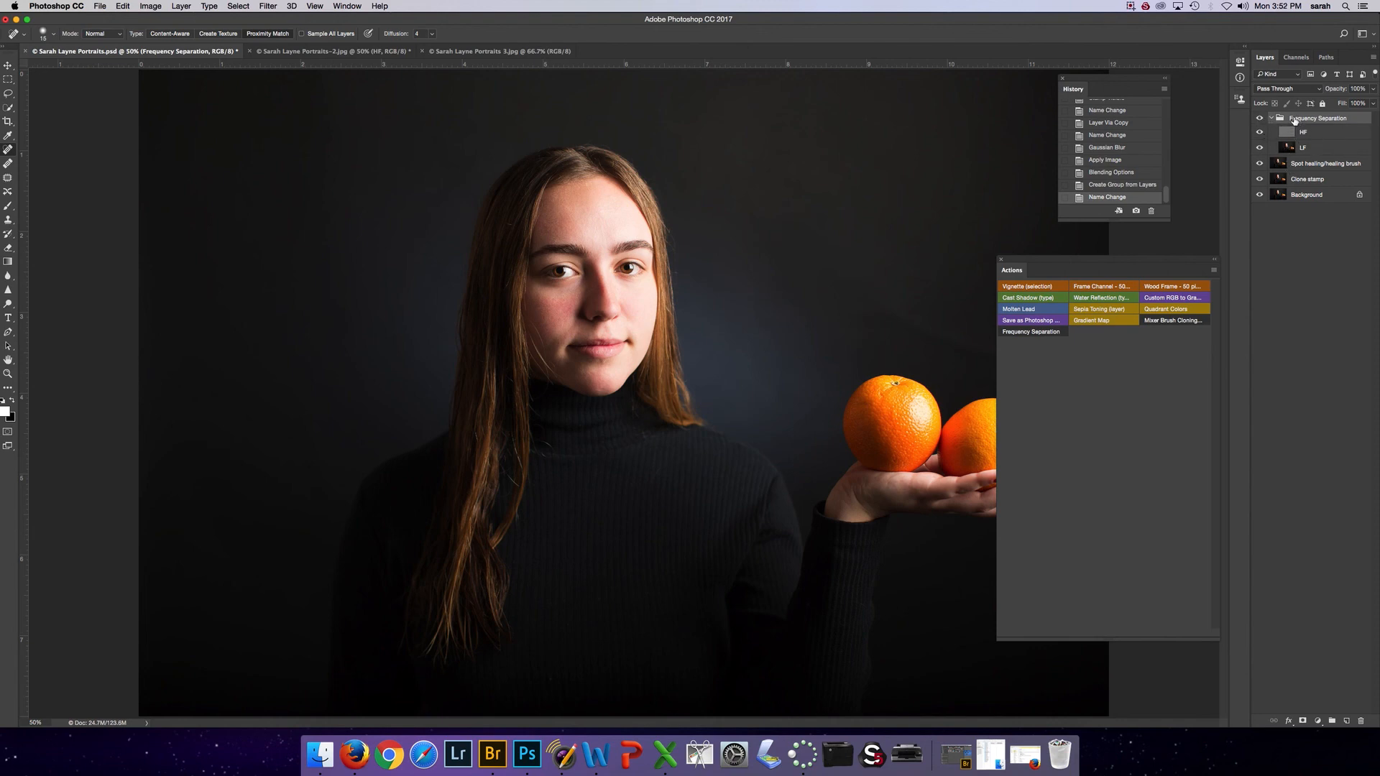
- Toggle the Frequency Separation group and the healing and clone stamp layers to examine each layer's contribution
click(1262, 118)
click(1263, 118)
click(1263, 118)
click(1263, 119)
click(1263, 119)
click(1263, 119)
click(1260, 165)
click(1259, 181)
click(1259, 181)
- Save the squeezed-orange portrait in Photoshop format with its layers in the Portrait Photoshop Edited folder
click(309, 52)
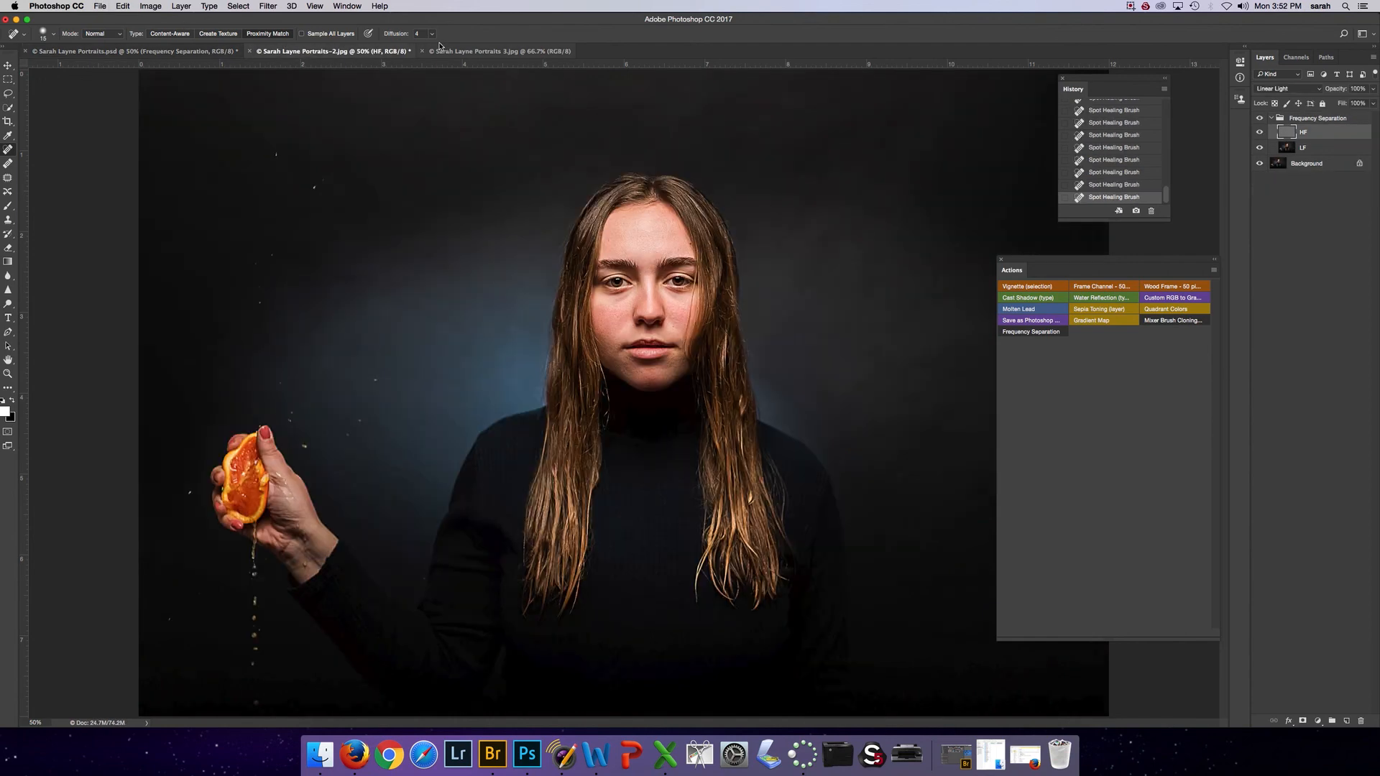
click(444, 52)
click(378, 52)
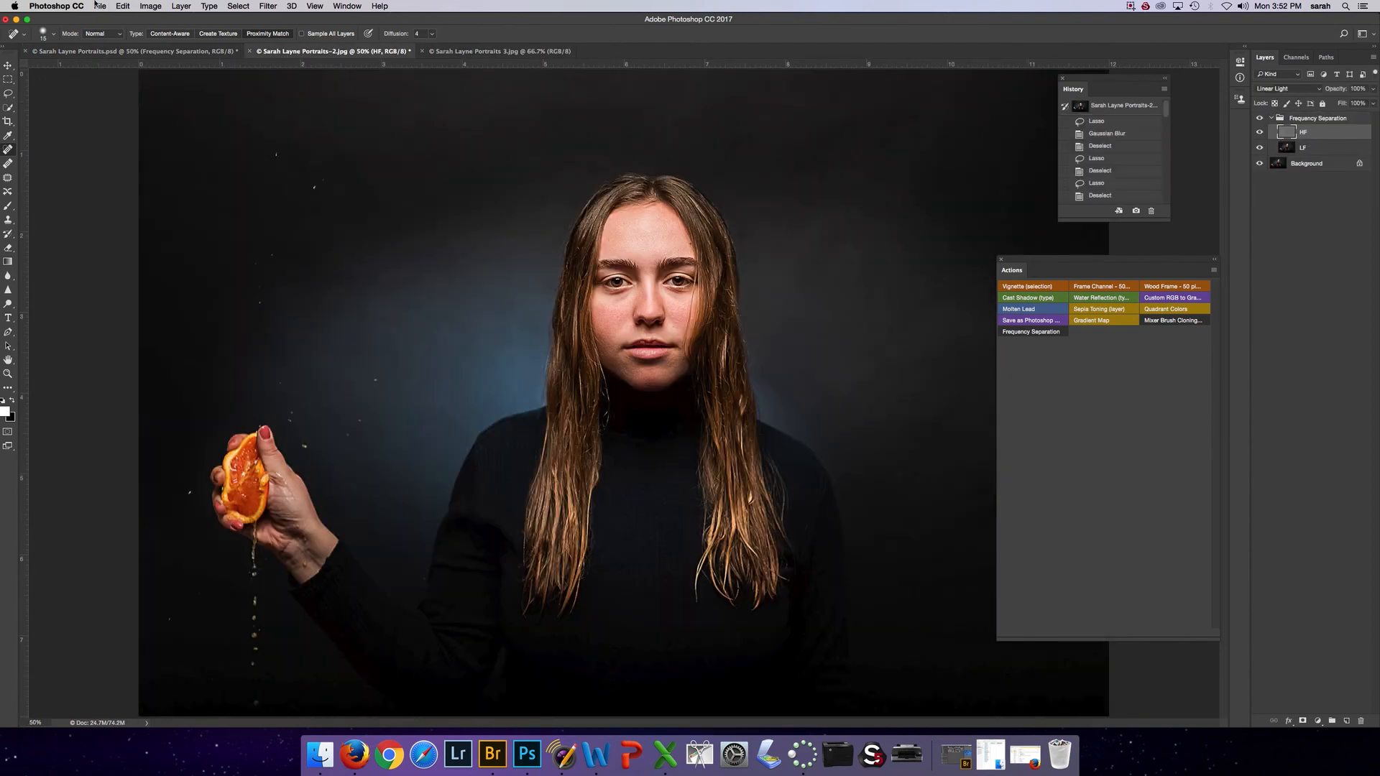
click(100, 6)
click(112, 119)
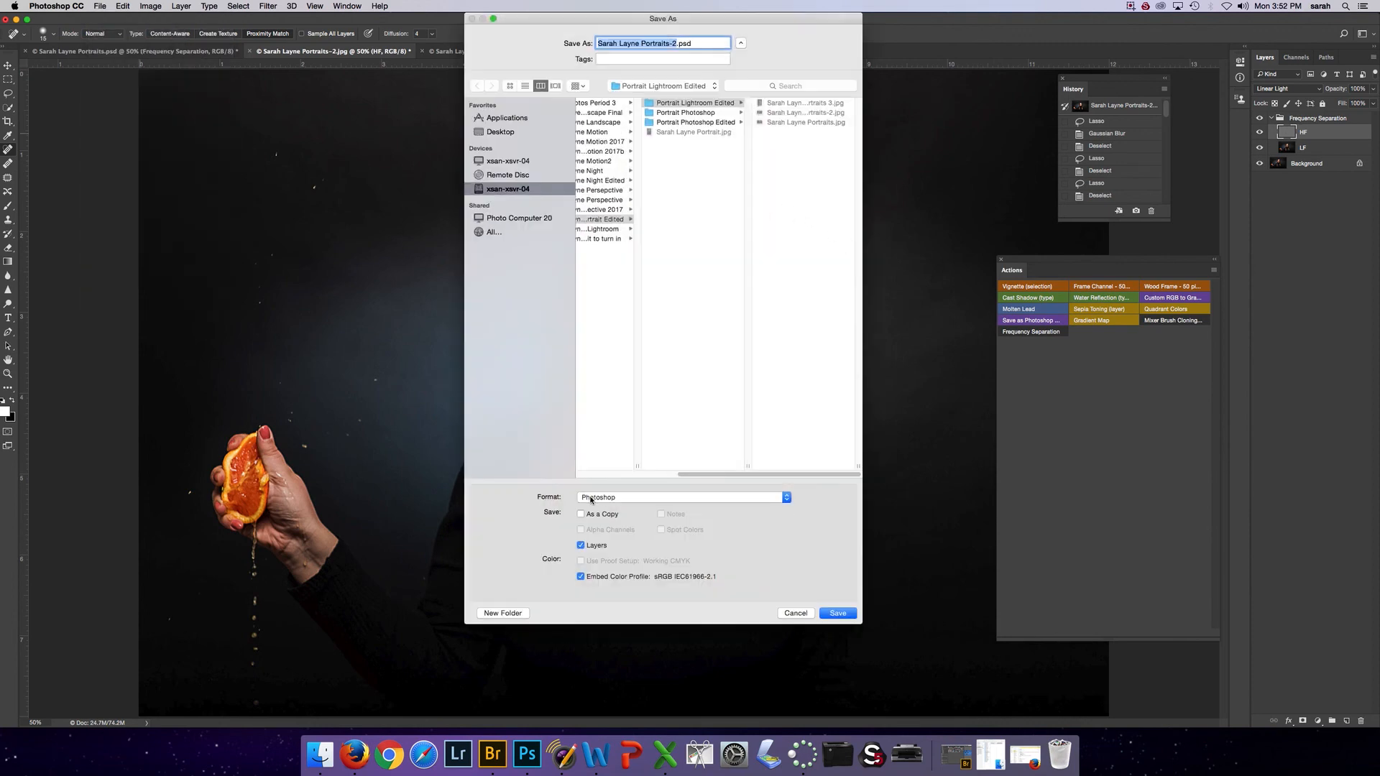
click(698, 123)
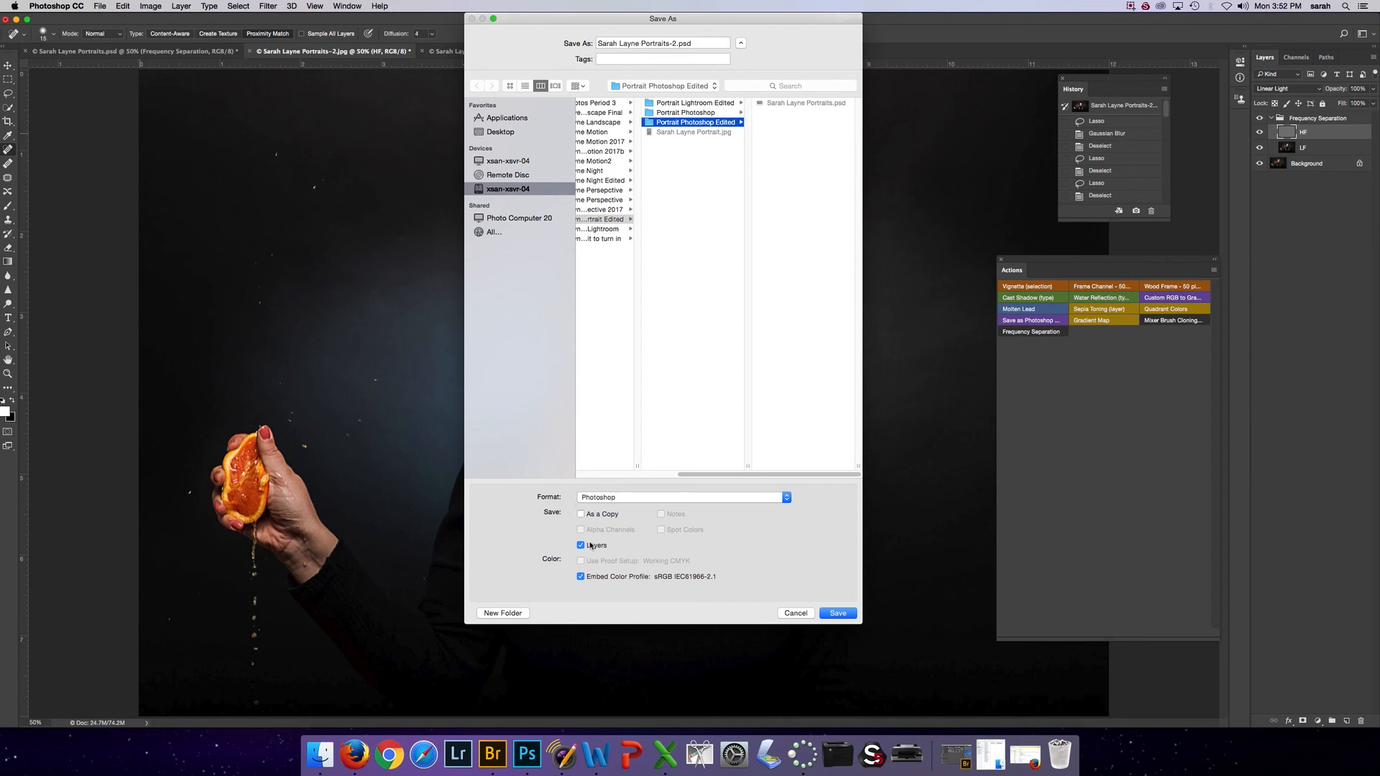
click(838, 613)
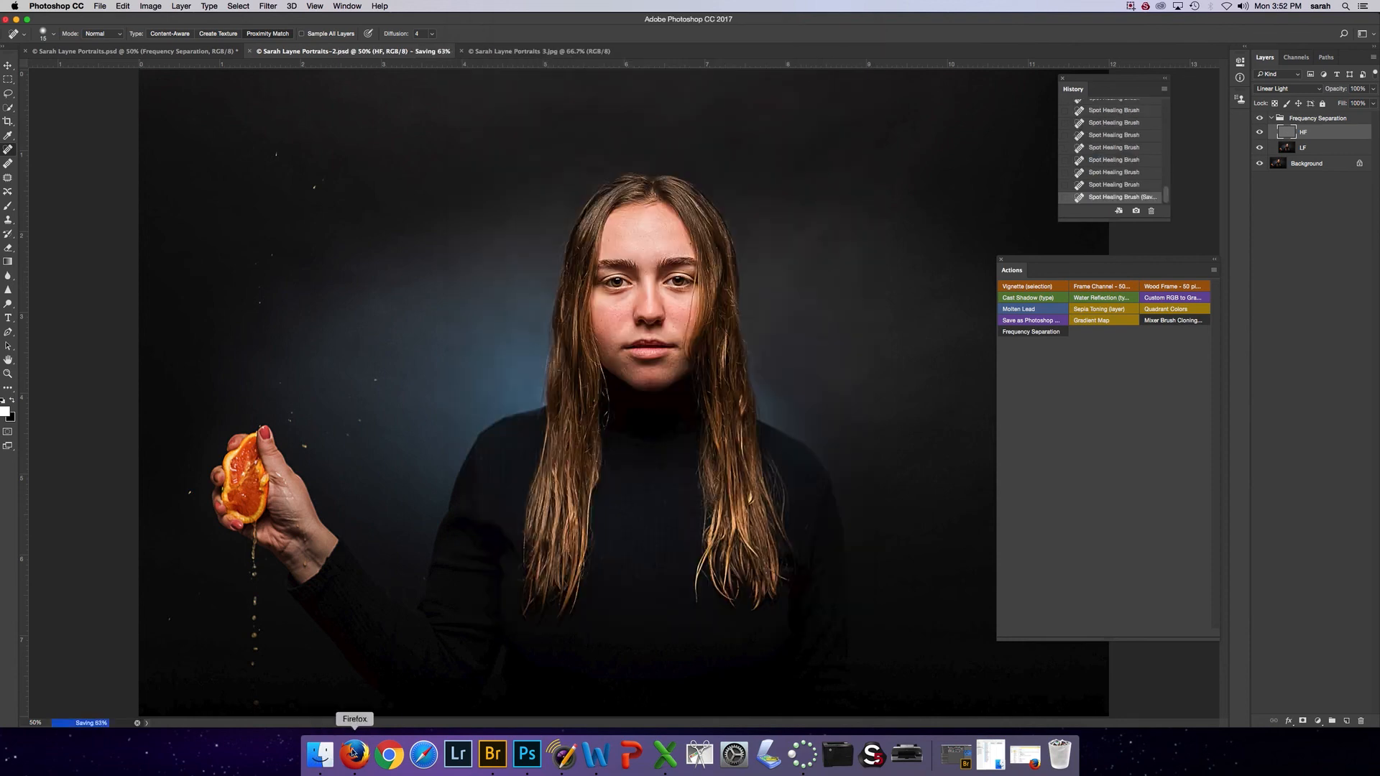
click(571, 768)
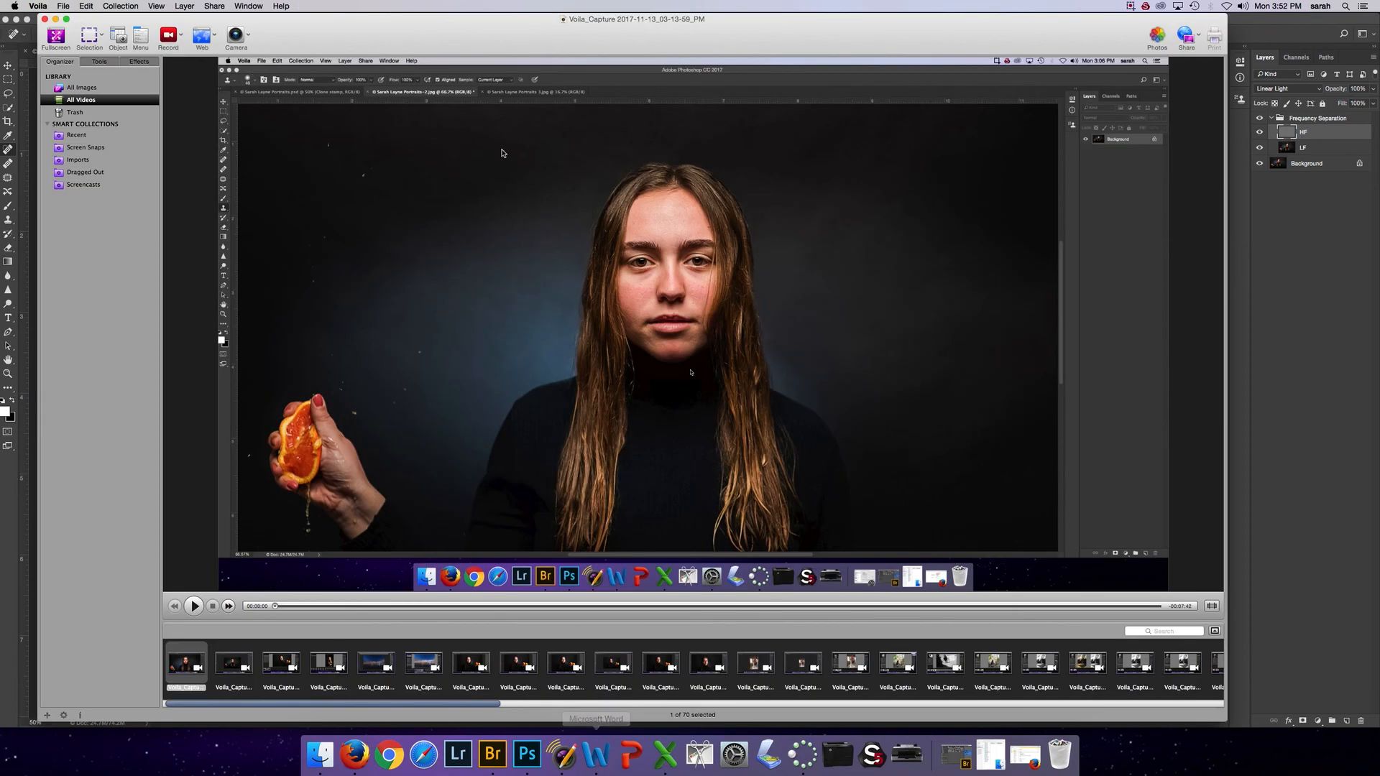